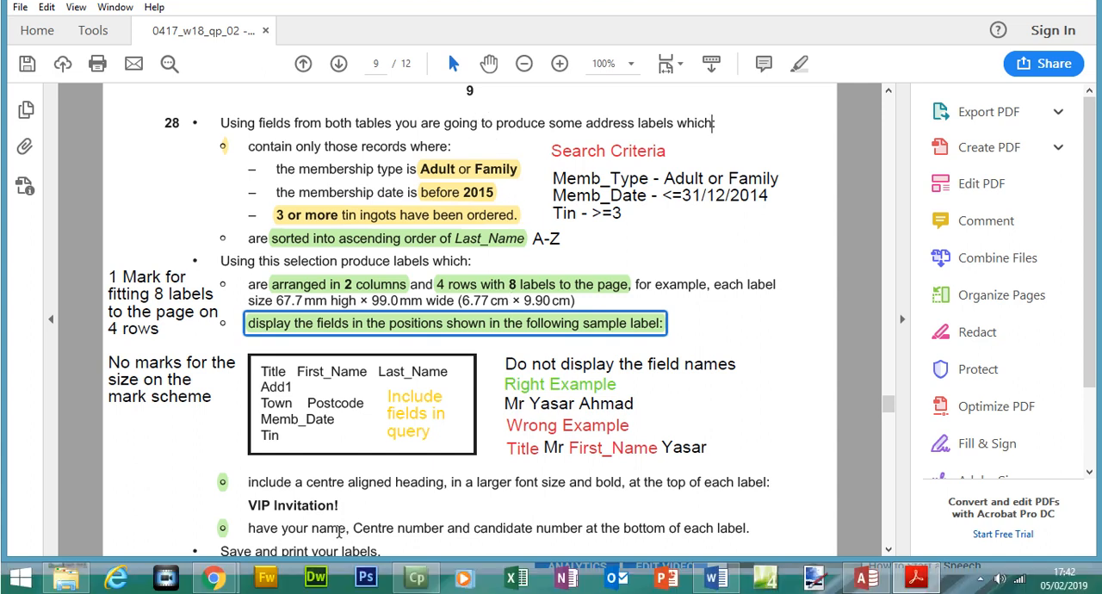
# Step: View the ICT IGCSE Database Overview Part 3 video in Chrome and return to the exam paper
pyautogui.moveTo(222, 580)
pyautogui.click(291, 506)
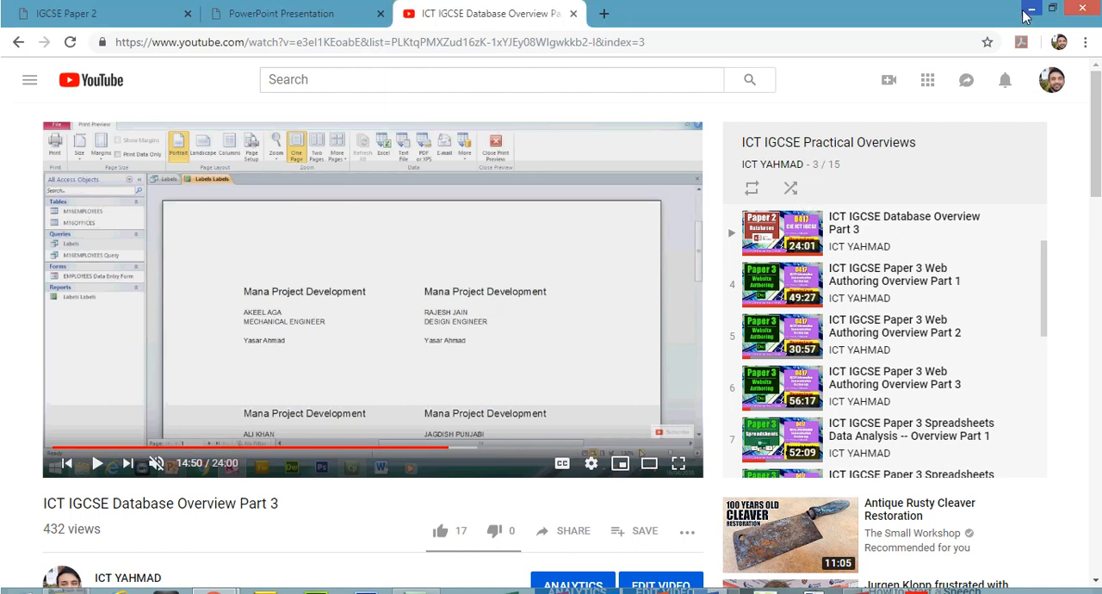
pyautogui.click(1031, 11)
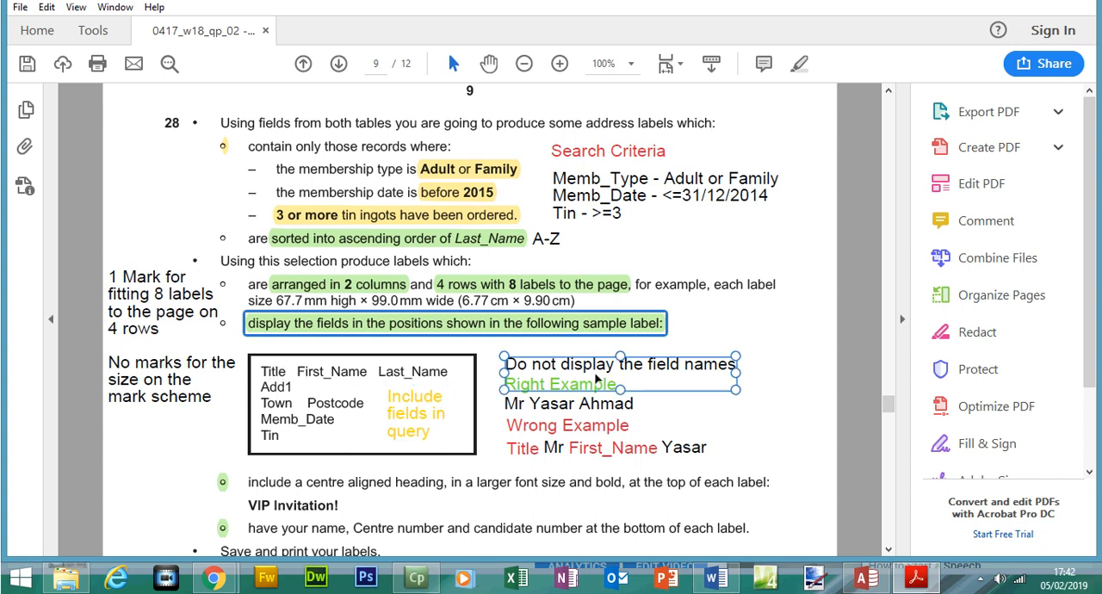
# Step: Switch to the N2018 database in Access and start a new query with the Simple Query Wizard
pyautogui.click(866, 577)
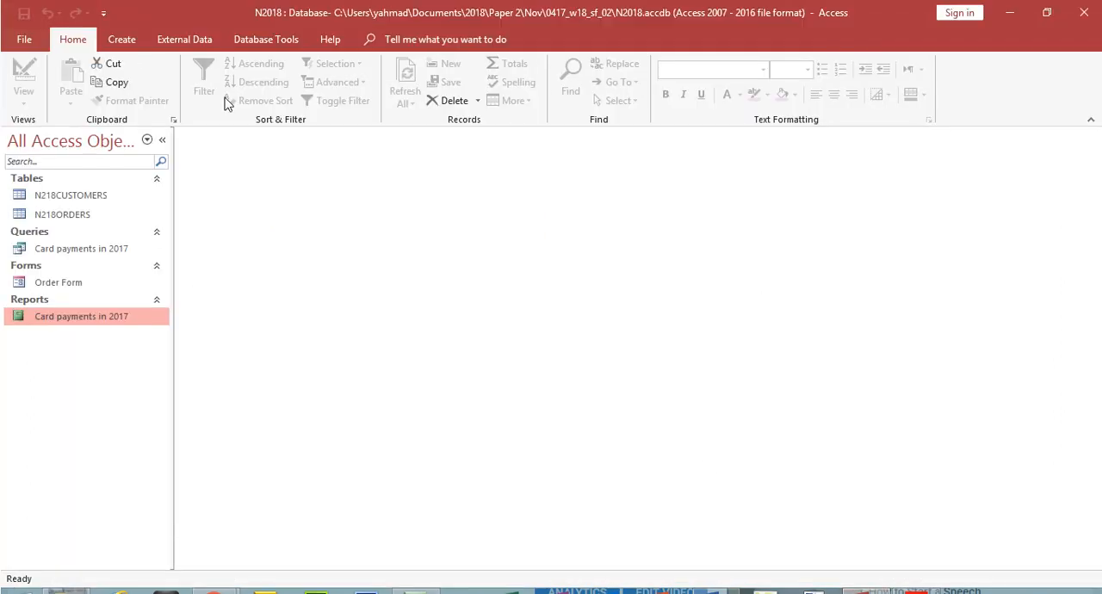
pyautogui.click(122, 39)
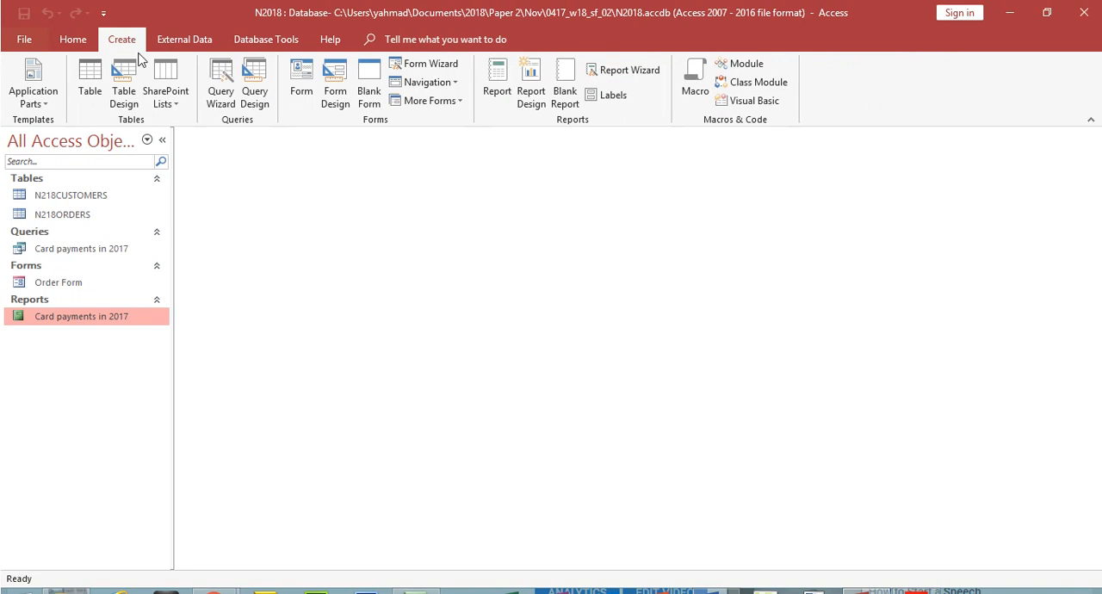
pyautogui.click(231, 90)
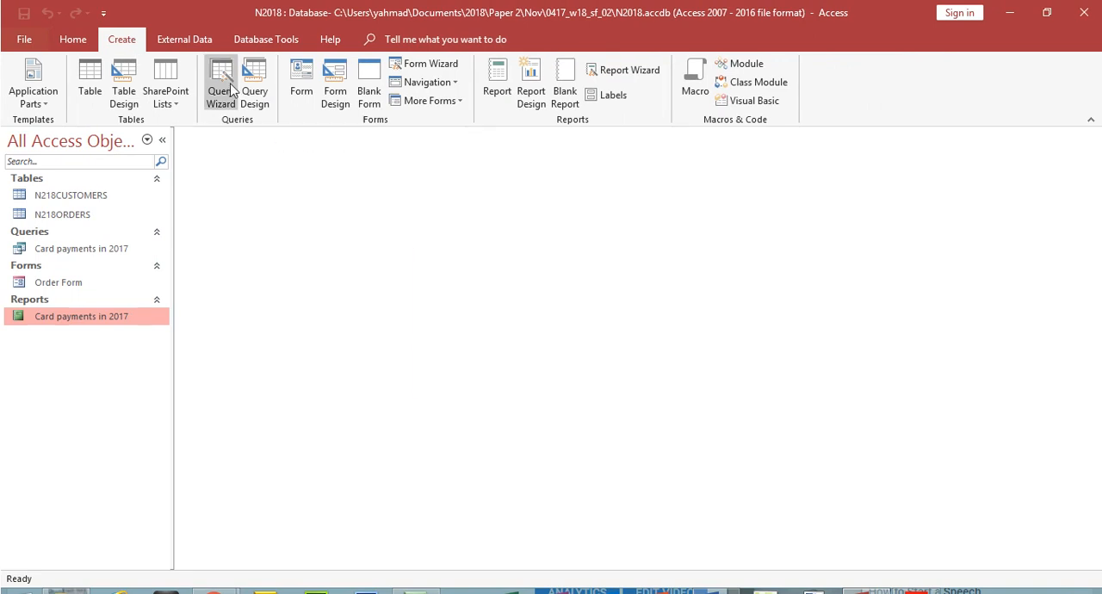
pyautogui.click(622, 383)
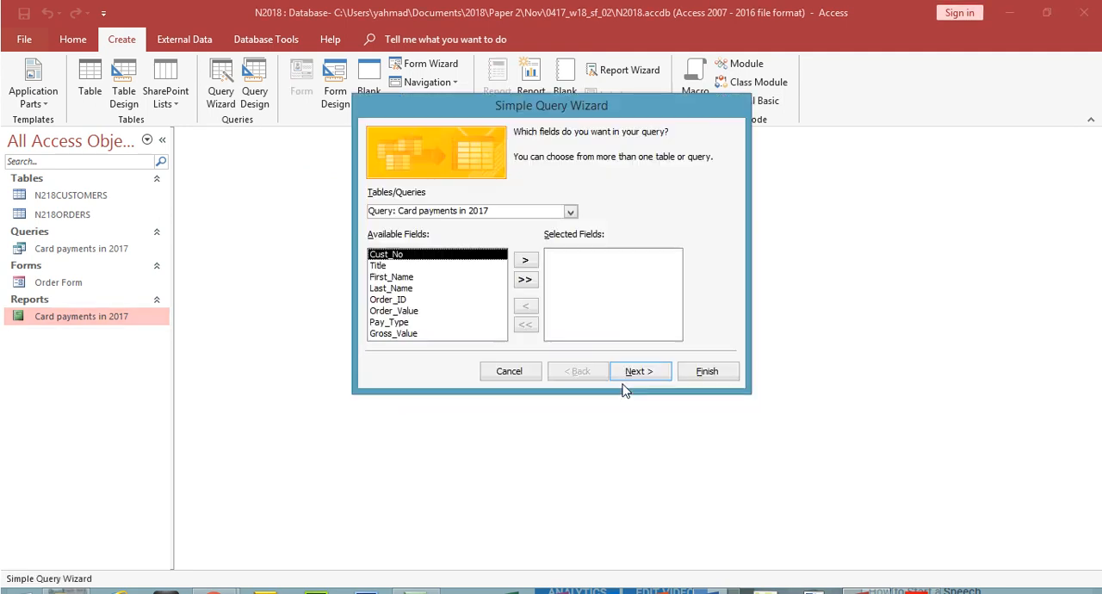
# Step: Check in the exam paper which tables question 28 needs, and choose N218CUSTOMERS as the query's source table
pyautogui.click(570, 212)
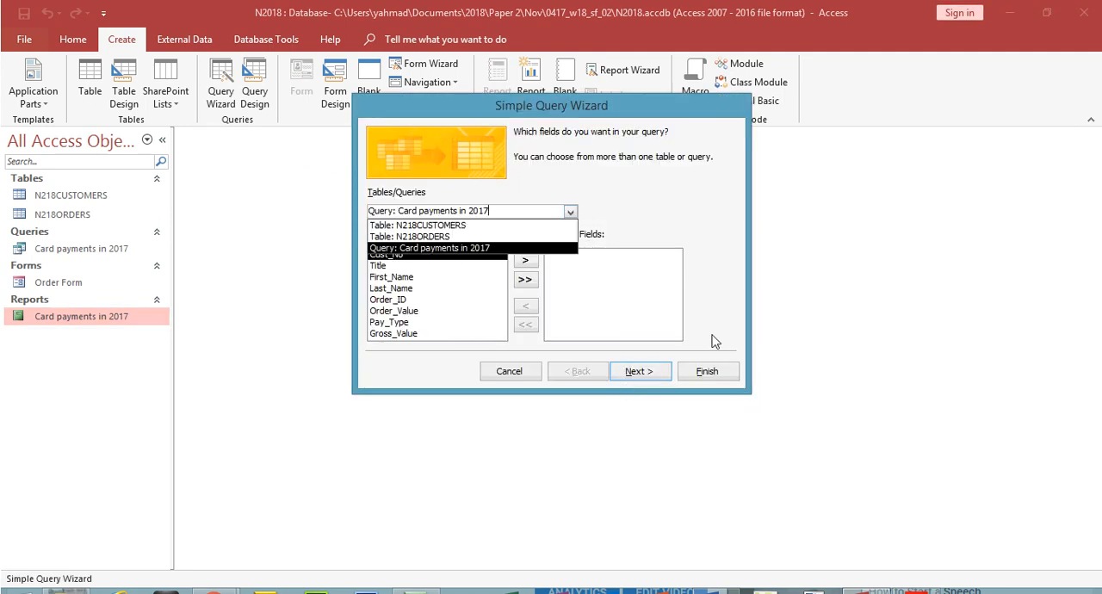
pyautogui.click(915, 576)
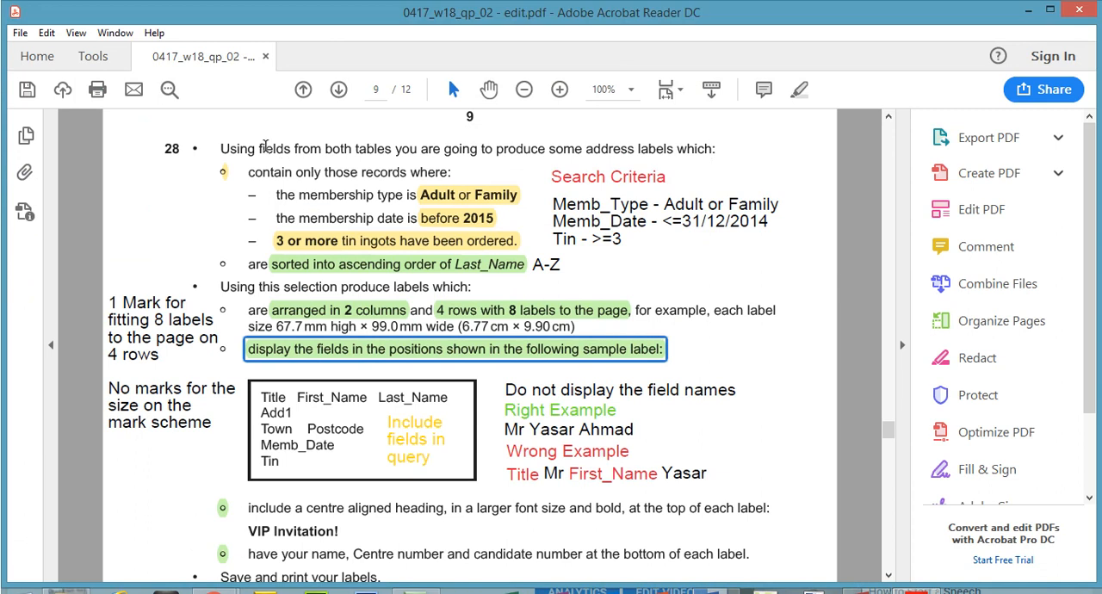
pyautogui.moveTo(325, 123); pyautogui.dragTo(389, 125)
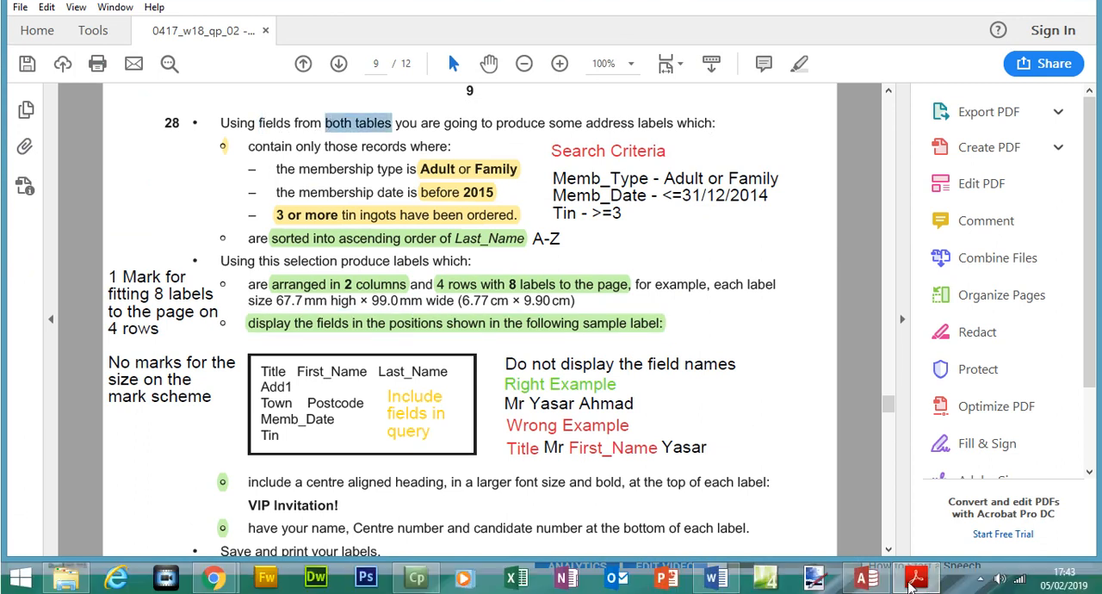
pyautogui.click(912, 575)
pyautogui.click(570, 187)
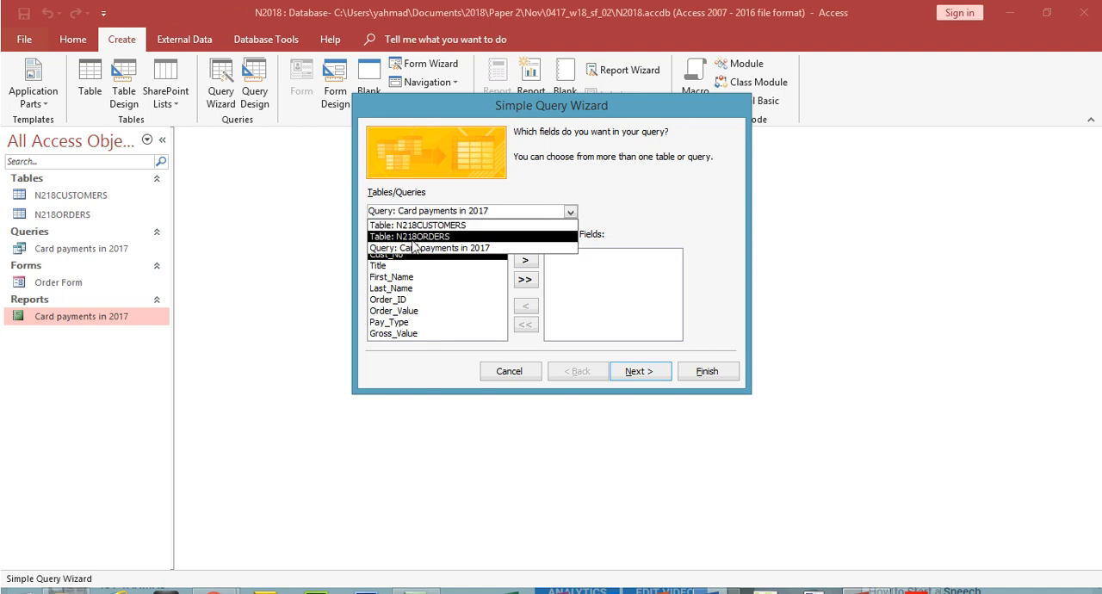
pyautogui.click(416, 225)
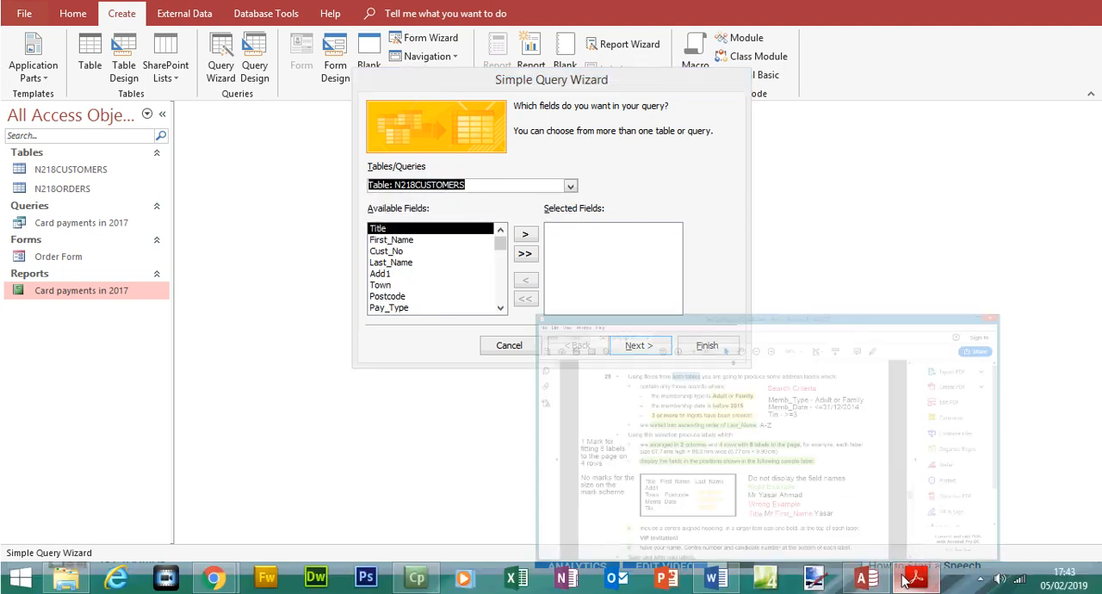
# Step: Check the sample label in the exam paper and add the Title, First_Name and Last_Name fields to the query
pyautogui.click(904, 581)
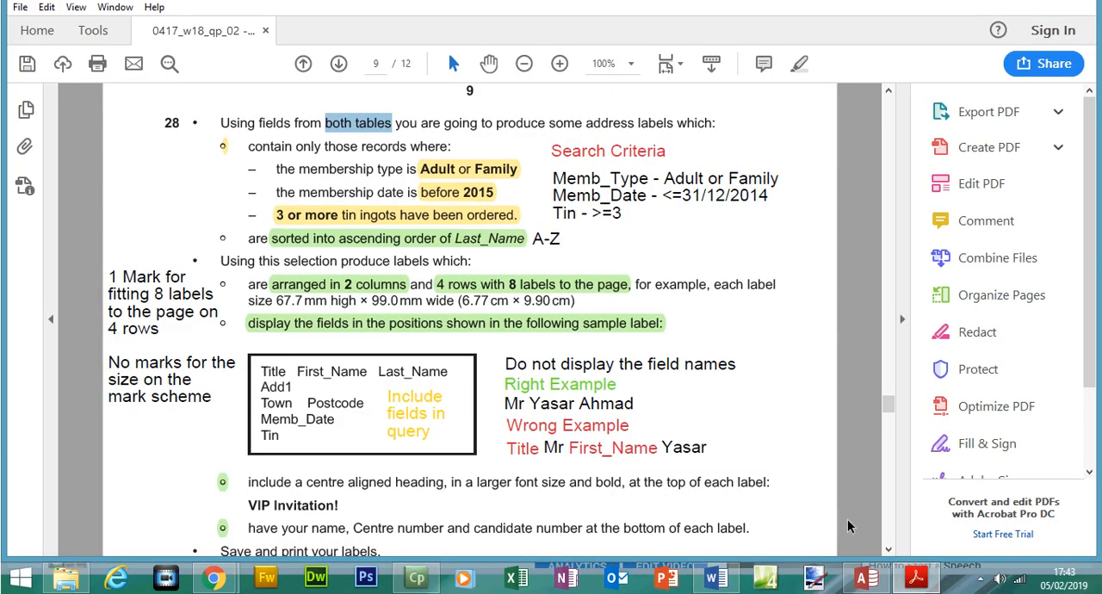
pyautogui.click(866, 577)
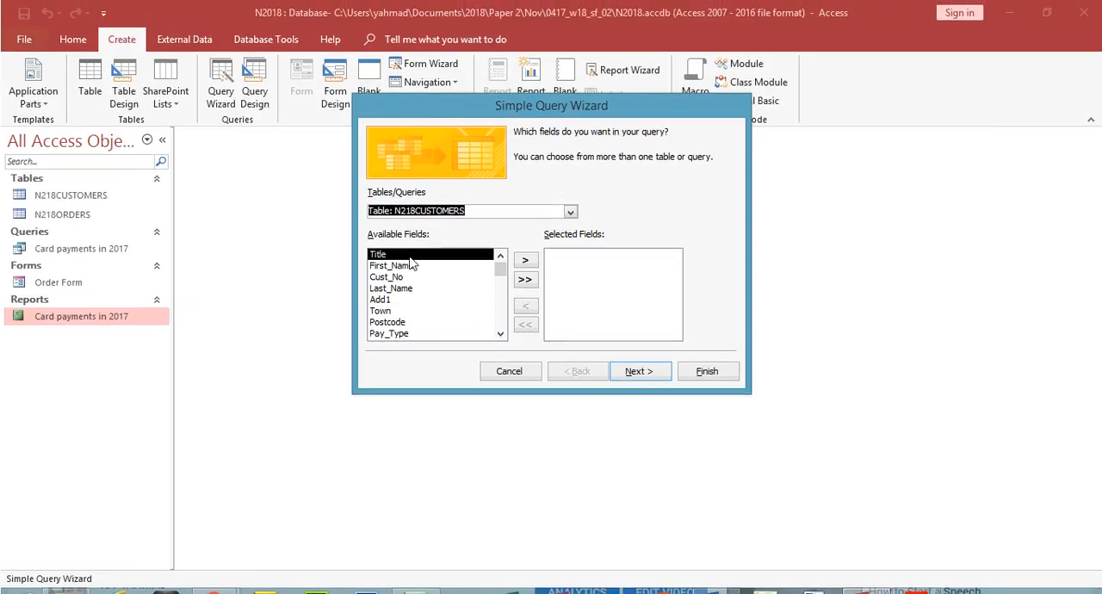
pyautogui.doubleClick(409, 259)
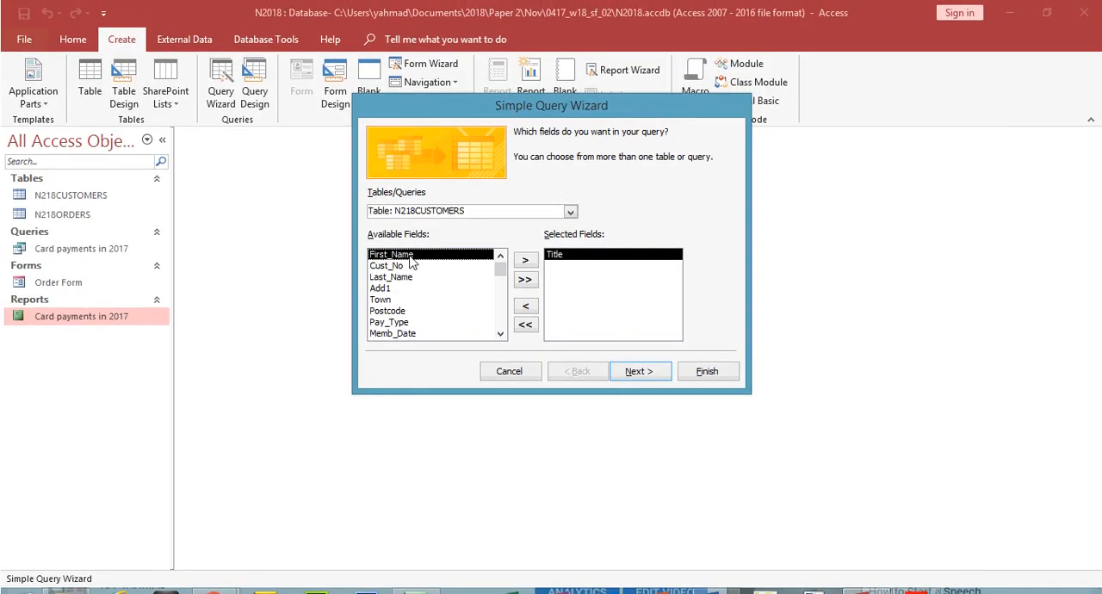
pyautogui.doubleClick(409, 258)
pyautogui.doubleClick(409, 267)
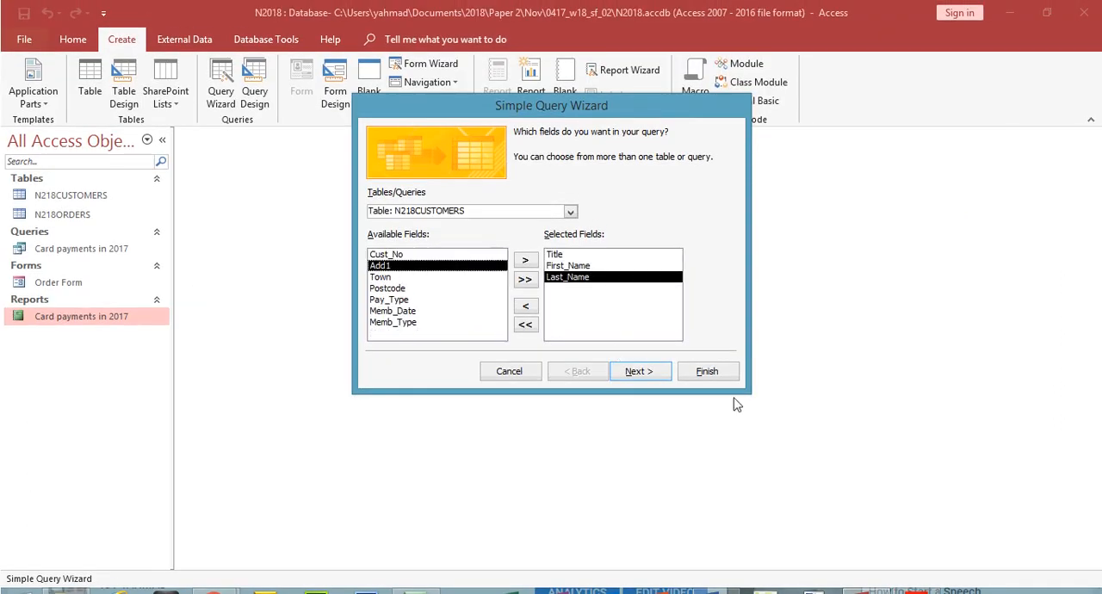
# Step: Consult the sample label's address lines and add the Add1, Town and Postcode fields to the query
pyautogui.click(915, 579)
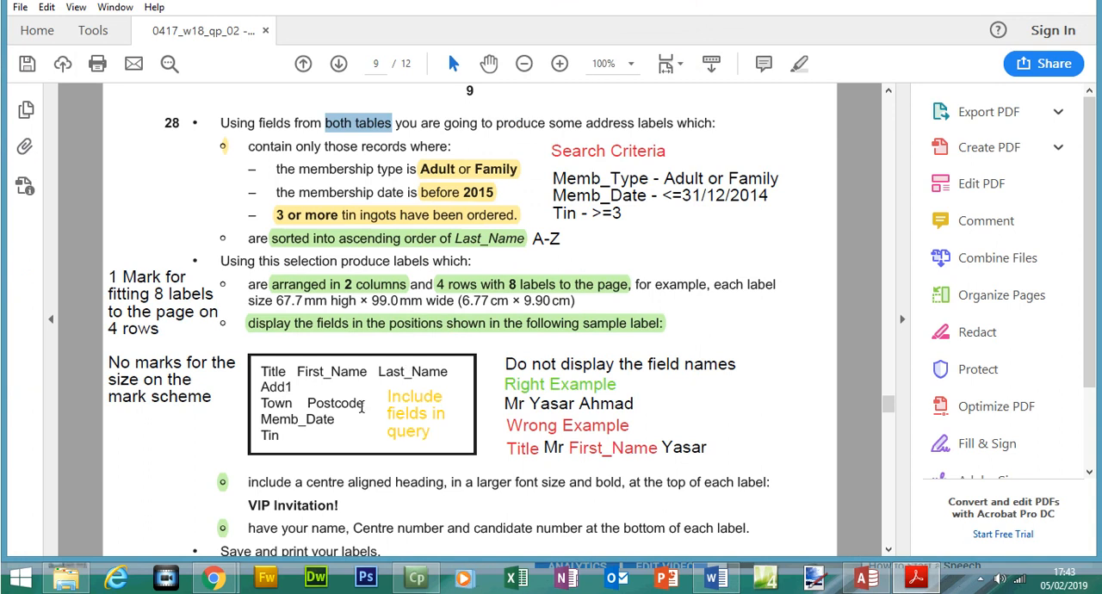
pyautogui.hotkey('alt', 'Tab')
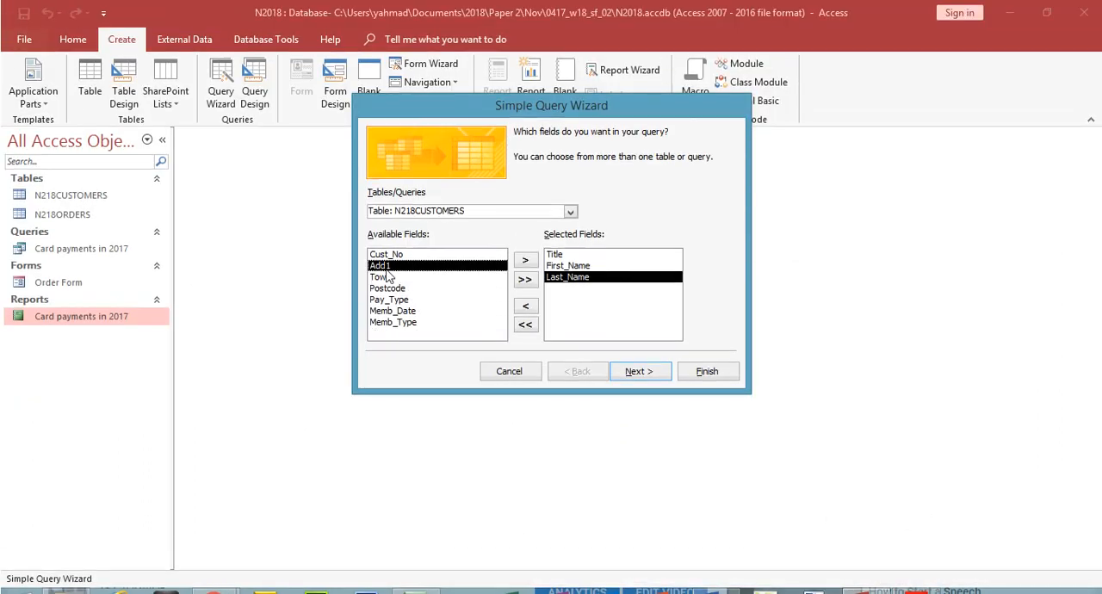
pyautogui.doubleClick(386, 267)
pyautogui.doubleClick(387, 268)
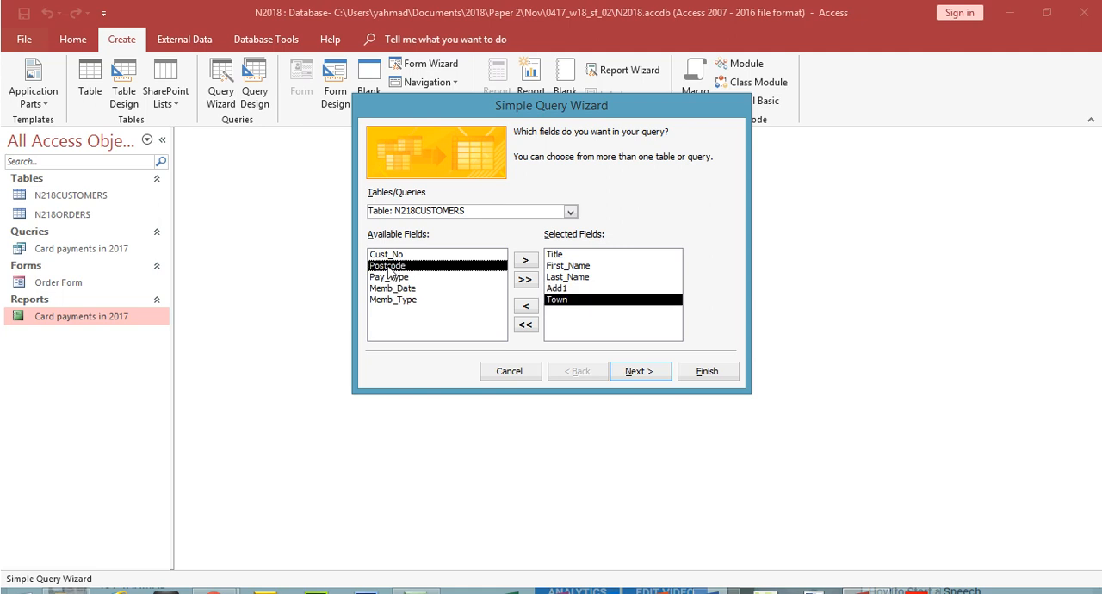
pyautogui.doubleClick(388, 267)
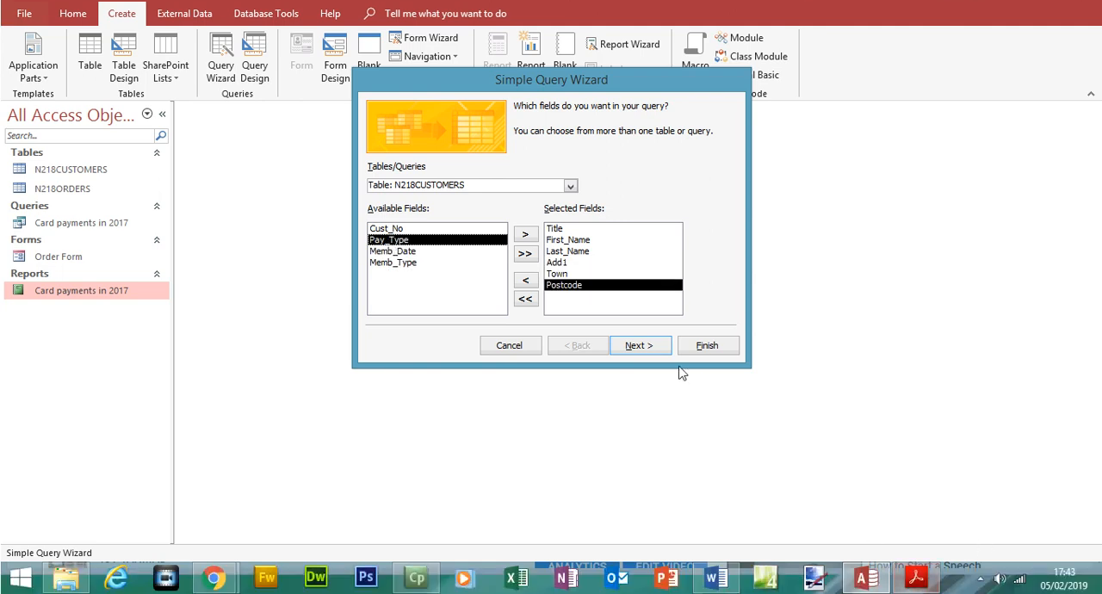
# Step: Add the Memb_Date field from N218CUSTOMERS and the Tin field from N218ORDERS to the query, following the sample label
pyautogui.hotkey('alt', 'Tab')
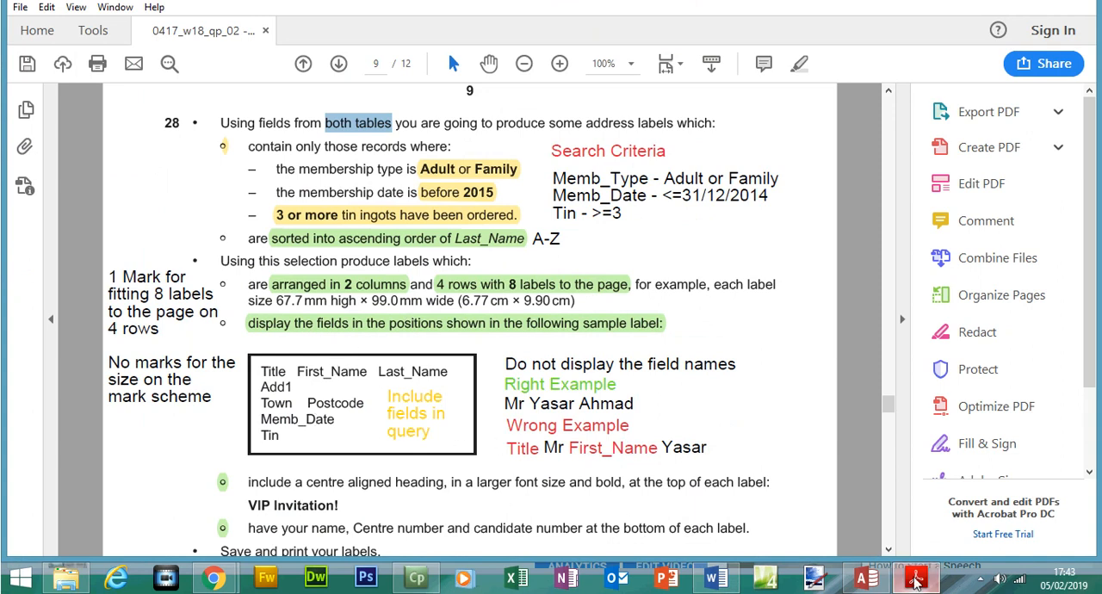
pyautogui.hotkey('alt', 'Tab')
pyautogui.doubleClick(435, 250)
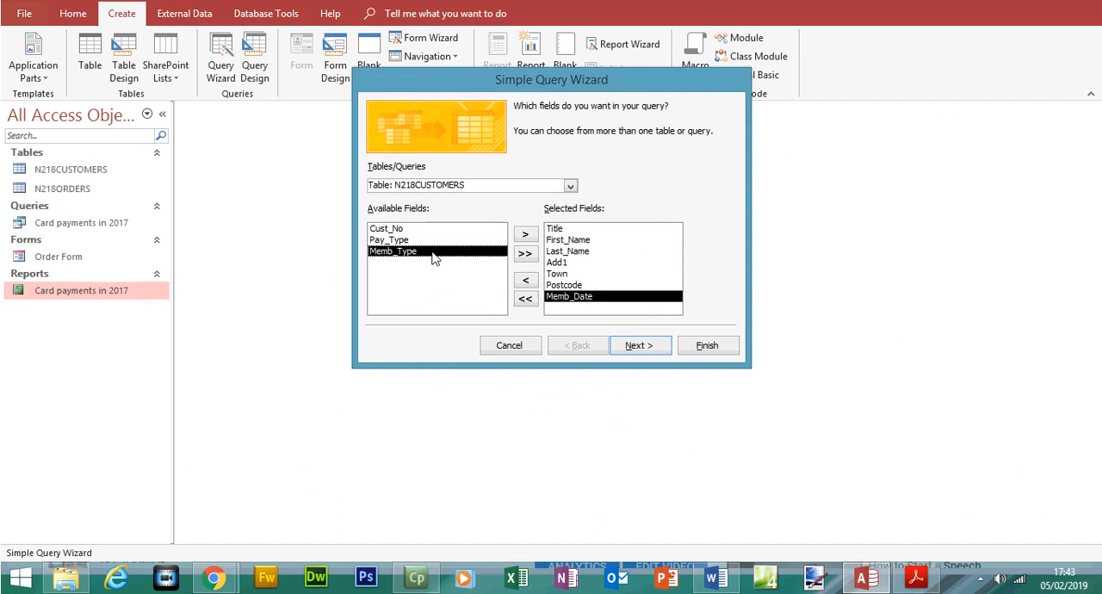
pyautogui.click(570, 188)
pyautogui.click(422, 210)
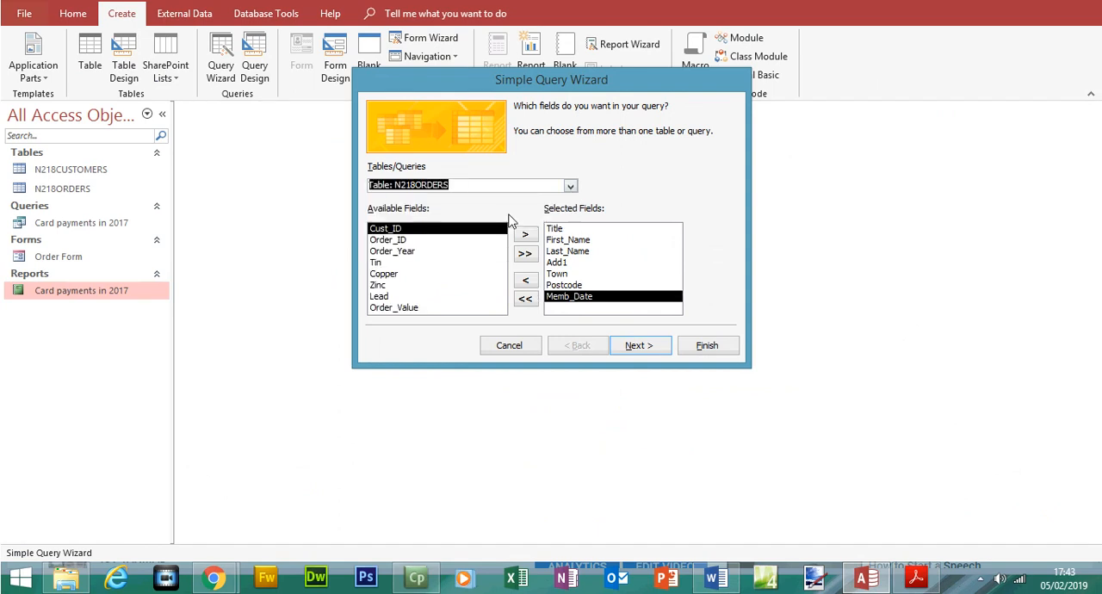
pyautogui.doubleClick(383, 276)
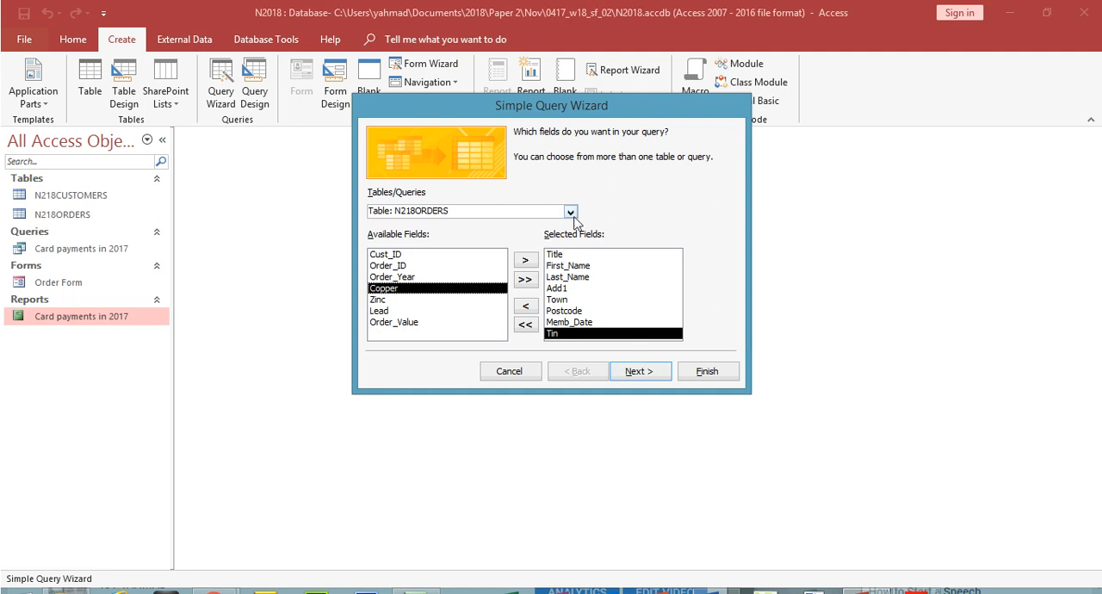
pyautogui.click(570, 212)
# Step: Create it as a detail query titled Label and open it to view its records
pyautogui.click(637, 379)
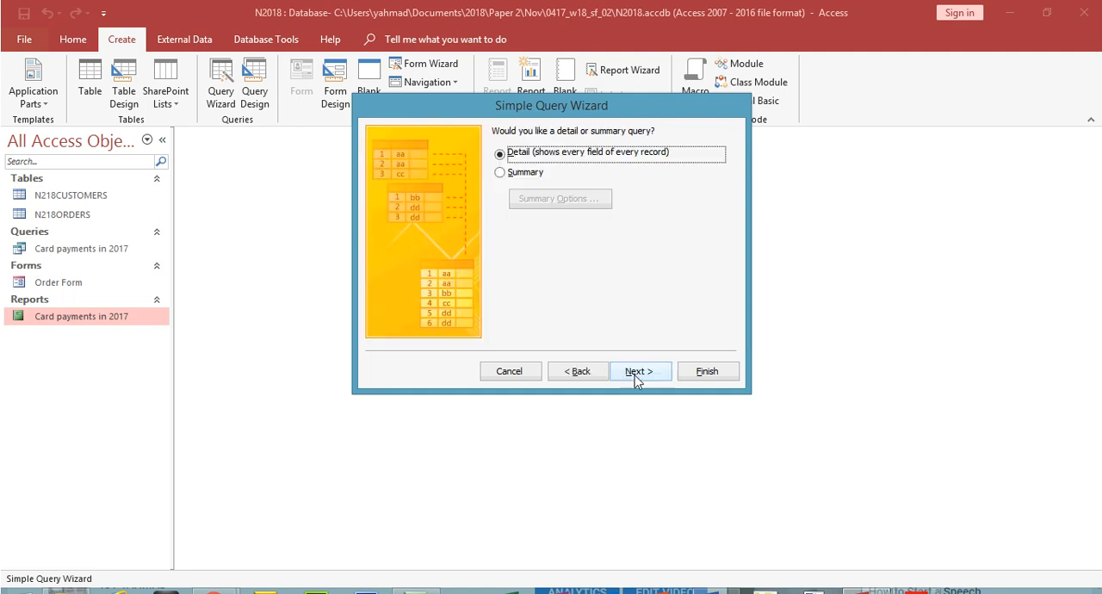
pyautogui.click(637, 371)
pyautogui.moveTo(595, 150); pyautogui.dragTo(464, 150)
pyautogui.write('Label')
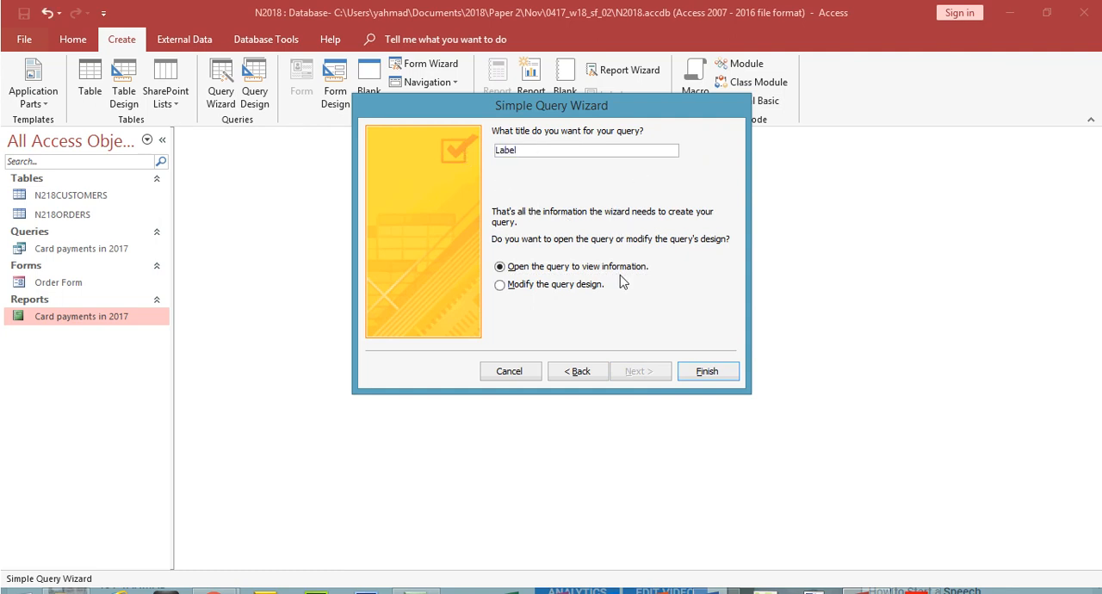
pyautogui.click(713, 349)
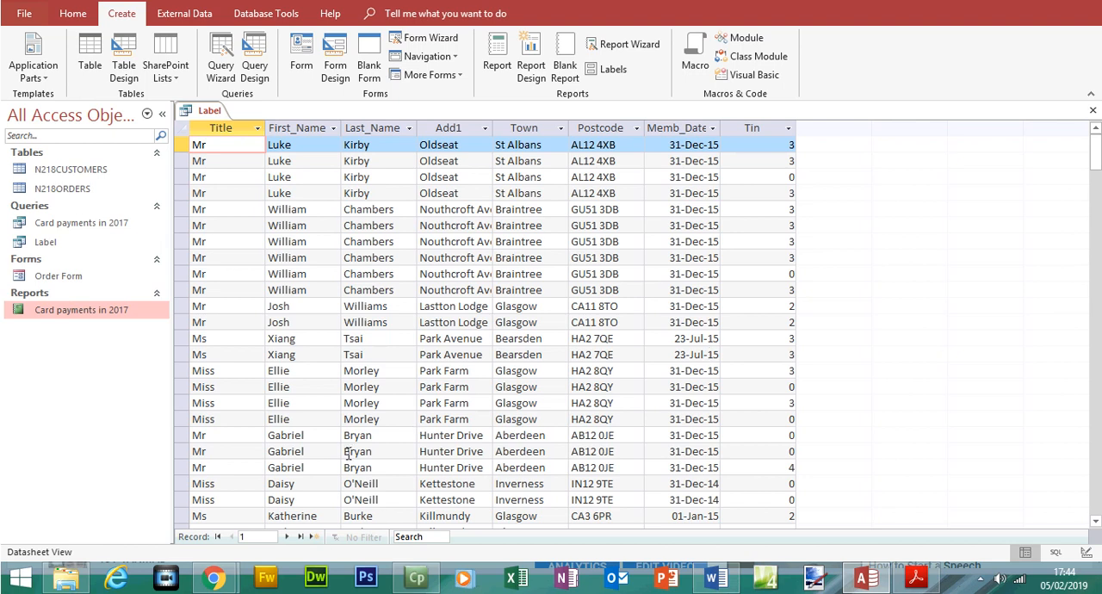
# Step: Go to the query's last record and review the search criteria for membership type, date and tin in the exam paper
pyautogui.click(309, 538)
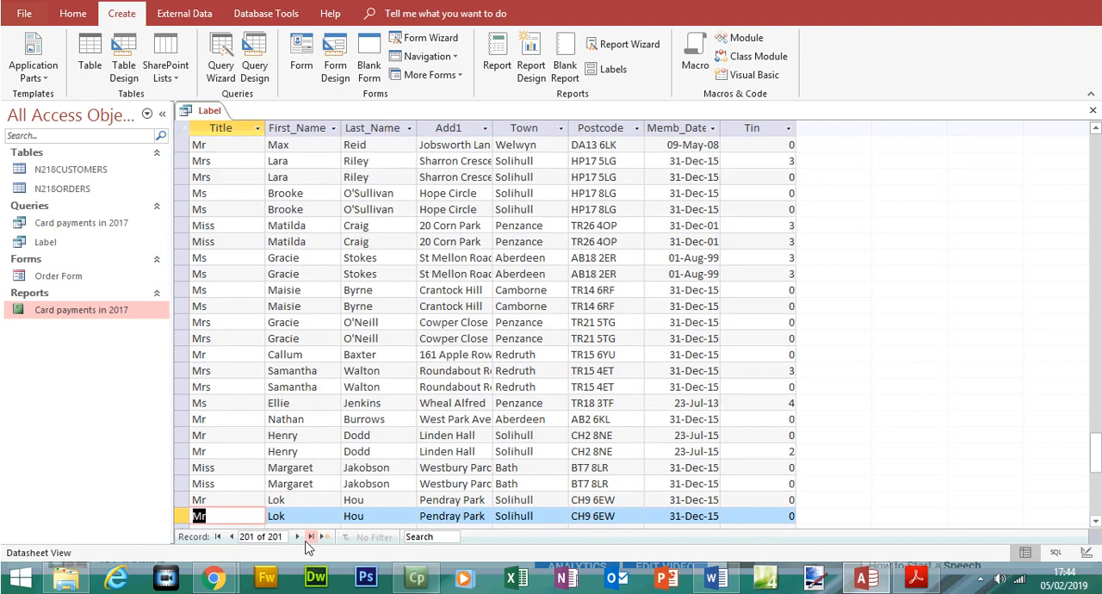
pyautogui.click(915, 577)
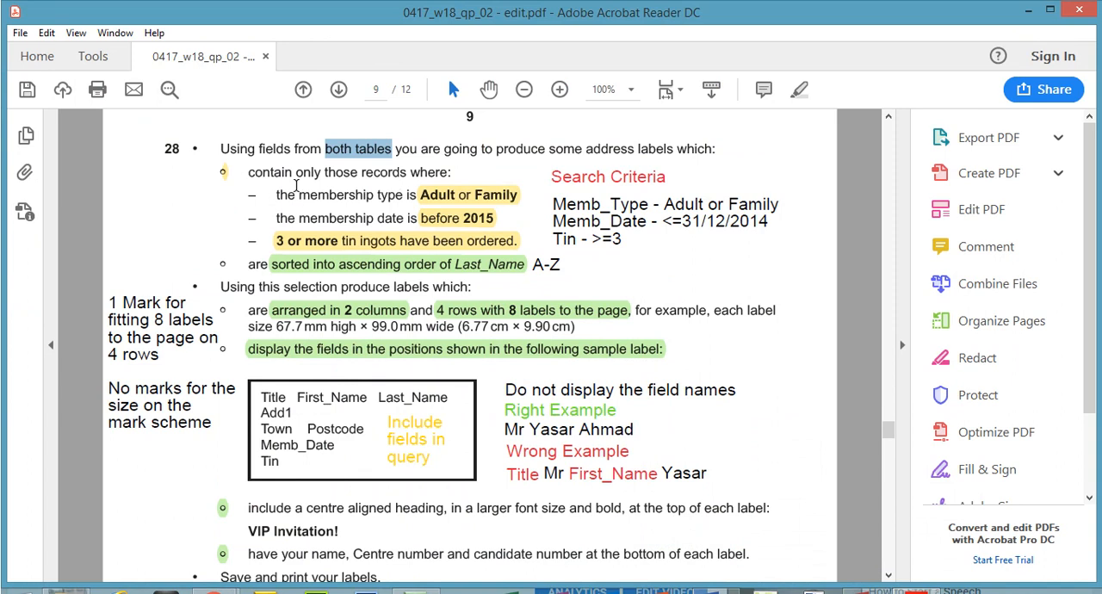
pyautogui.moveTo(296, 172); pyautogui.dragTo(448, 172)
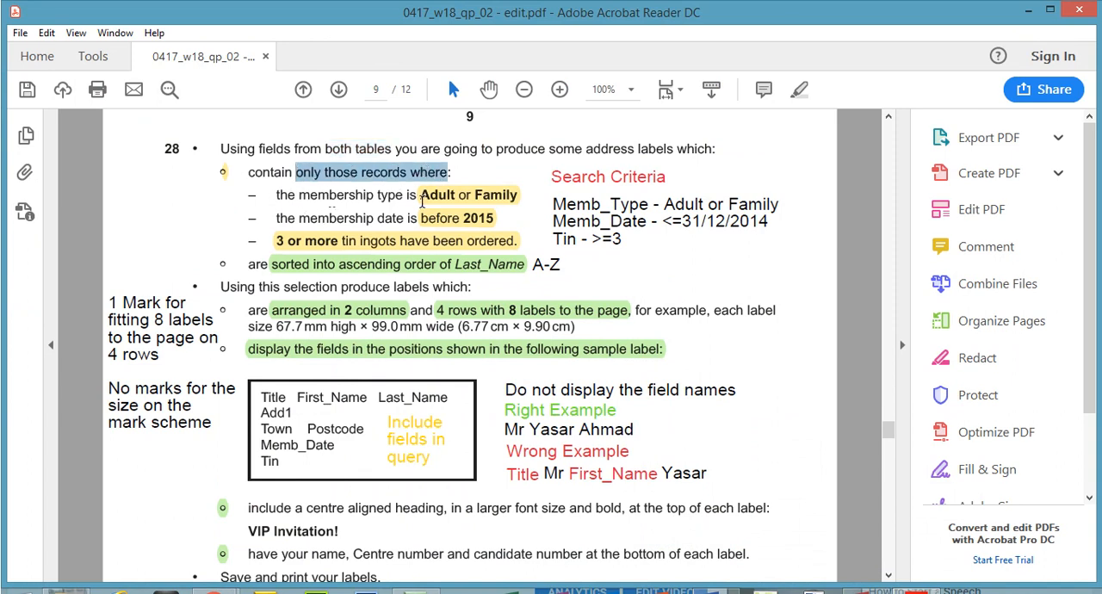
pyautogui.click(422, 200)
pyautogui.click(675, 219)
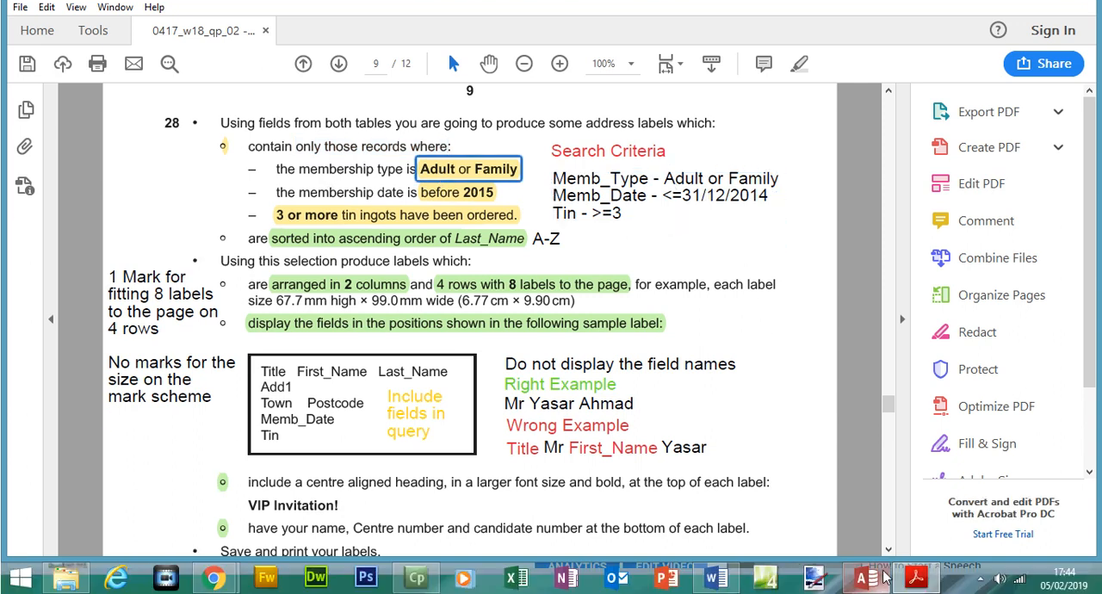
# Step: Fit the Memb_Date column's width in the Label query and add the Memb_Type field from N218CUSTOMERS in Design view
pyautogui.click(878, 577)
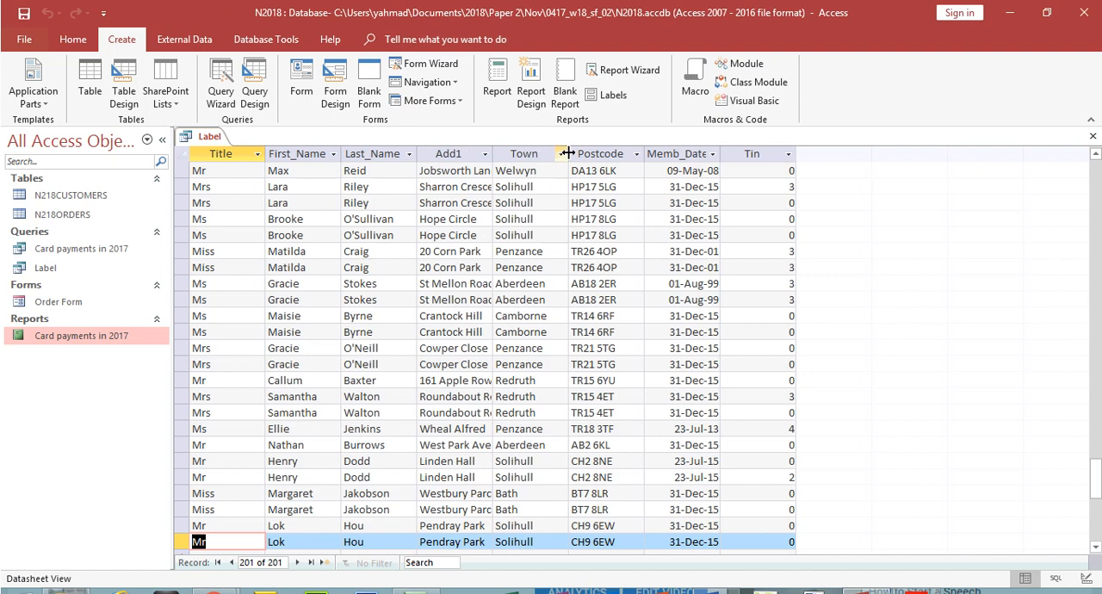
pyautogui.doubleClick(720, 155)
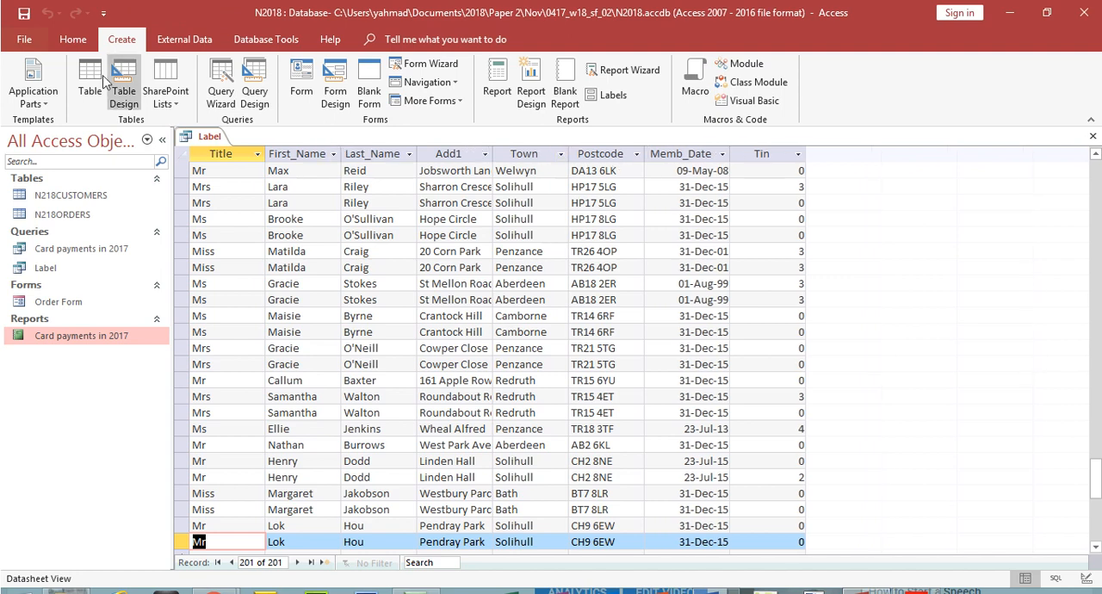
pyautogui.click(72, 39)
pyautogui.click(23, 79)
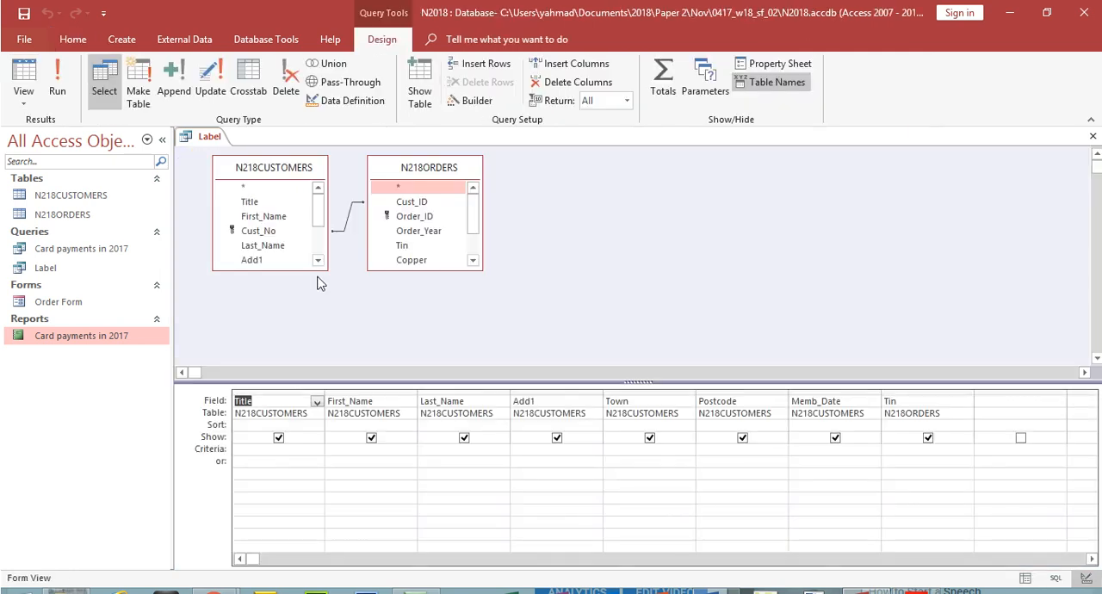
pyautogui.moveTo(310, 270); pyautogui.dragTo(307, 342)
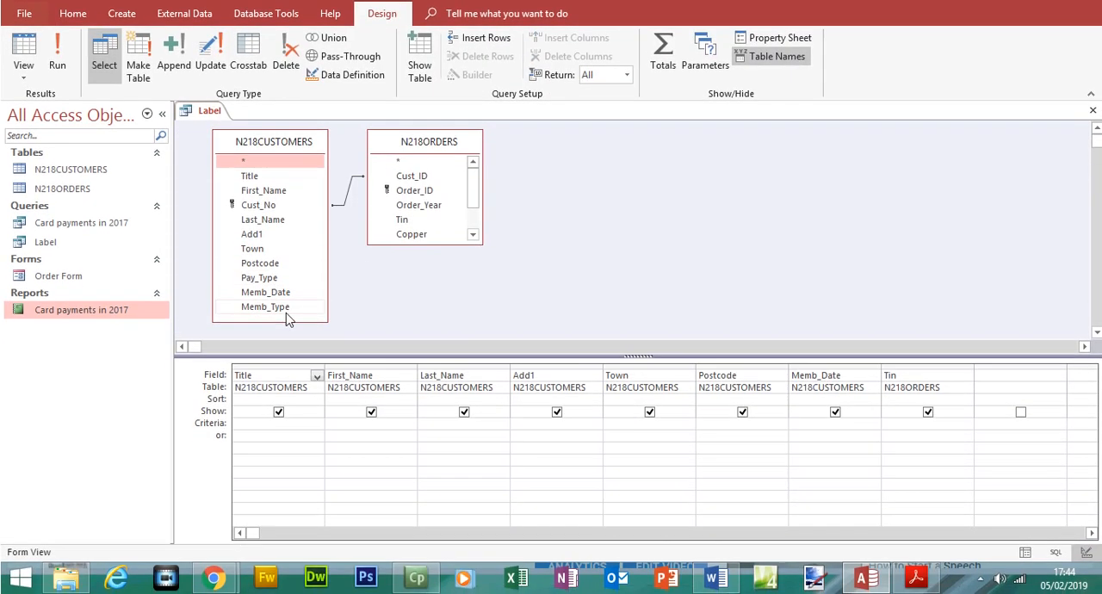
pyautogui.doubleClick(286, 311)
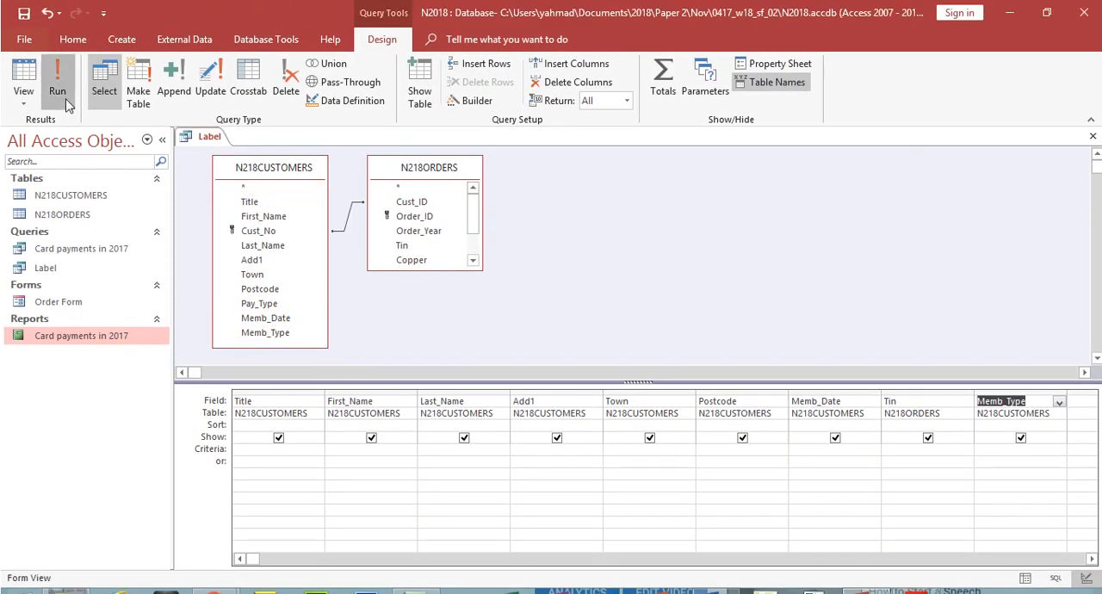
# Step: Run the Label query and examine the membership types in its records
pyautogui.click(57, 91)
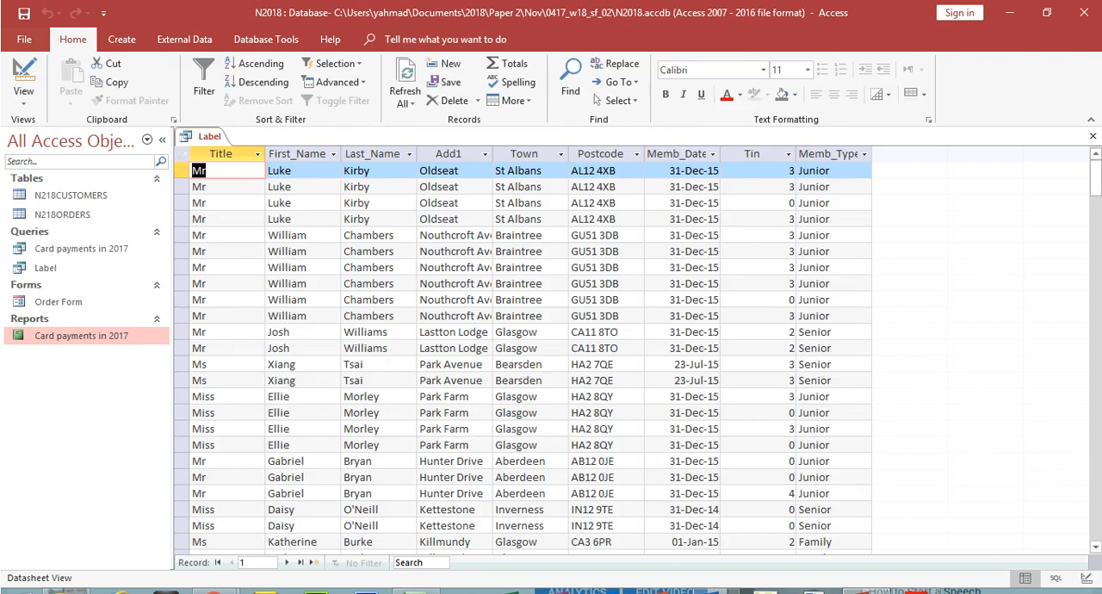
pyautogui.moveTo(1095, 179); pyautogui.dragTo(1096, 226)
pyautogui.click(1095, 280)
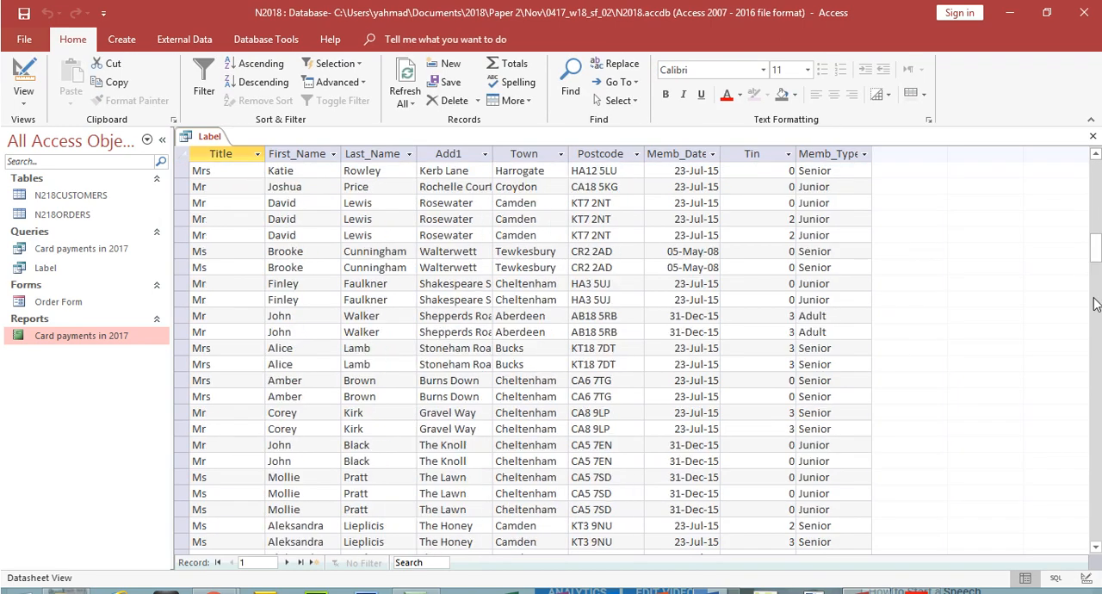
# Step: Check the membership type requirement in the exam paper, set the Label query's Memb_Type criterion to adult or family, and run it
pyautogui.click(1093, 325)
pyautogui.moveTo(1095, 265); pyautogui.dragTo(1094, 160)
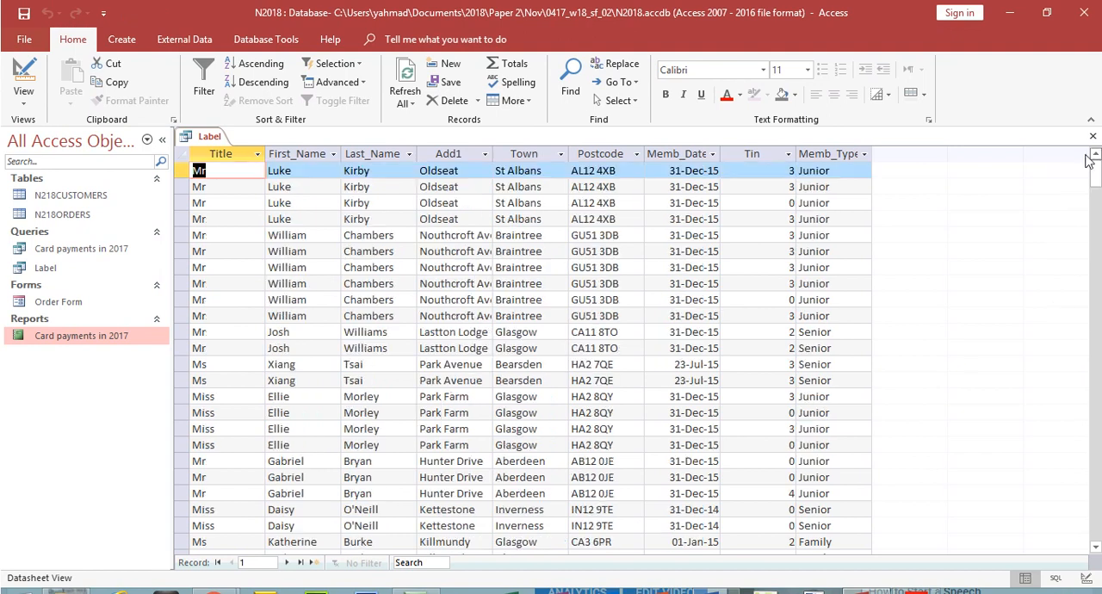
pyautogui.click(11, 69)
pyautogui.click(914, 575)
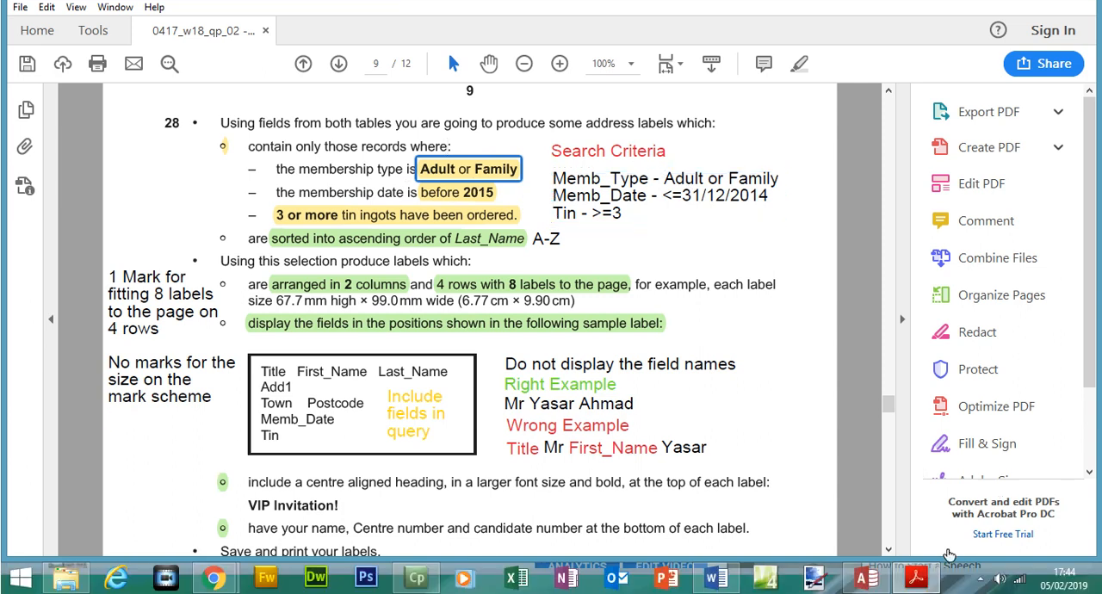
pyautogui.click(925, 570)
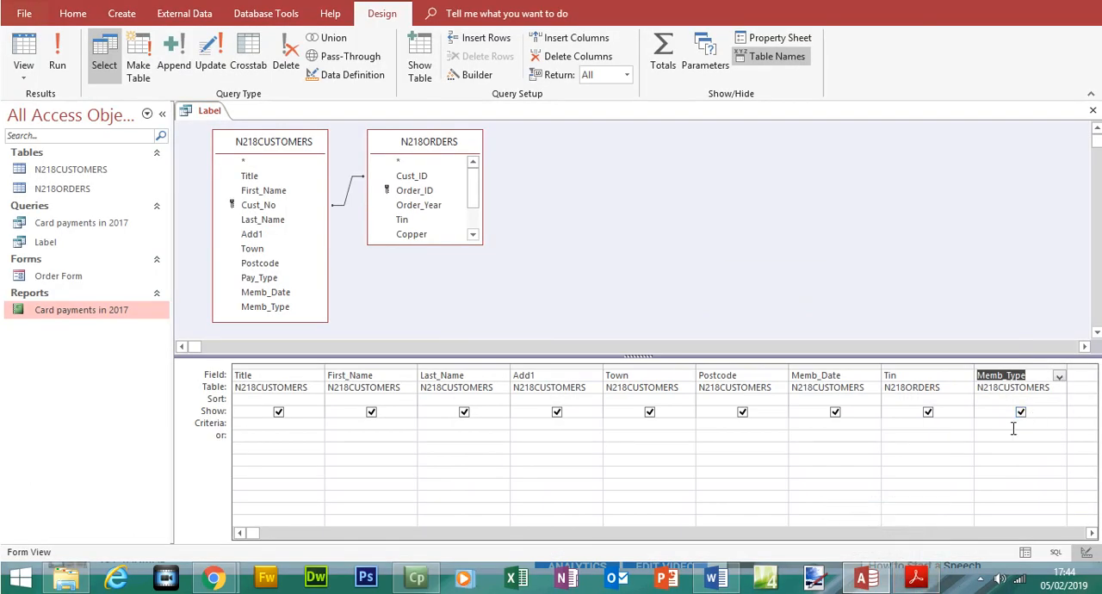
pyautogui.click(1013, 423)
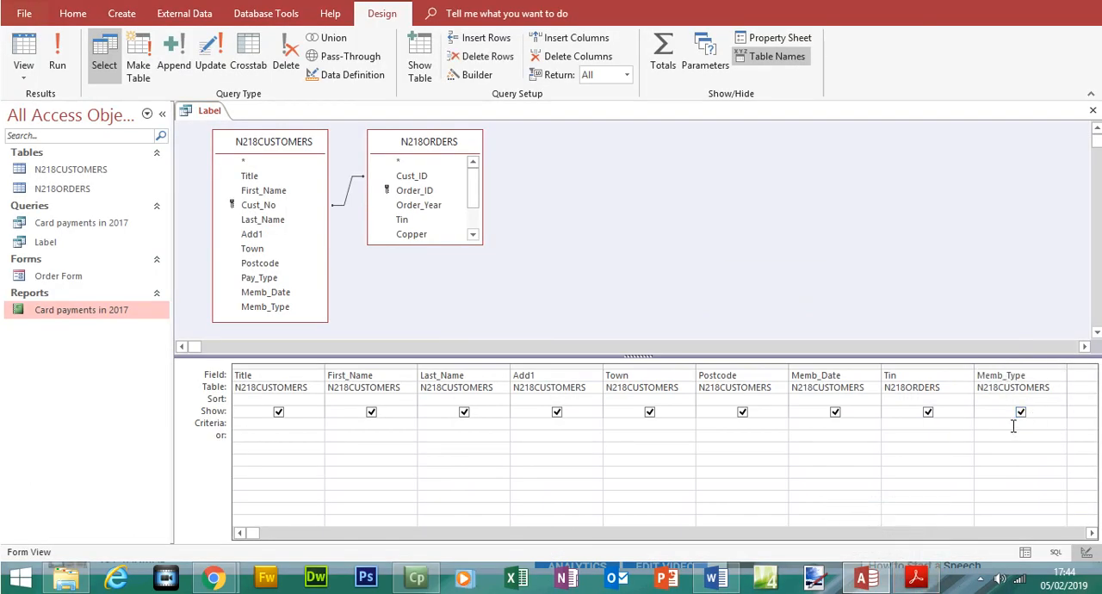
pyautogui.write('ad')
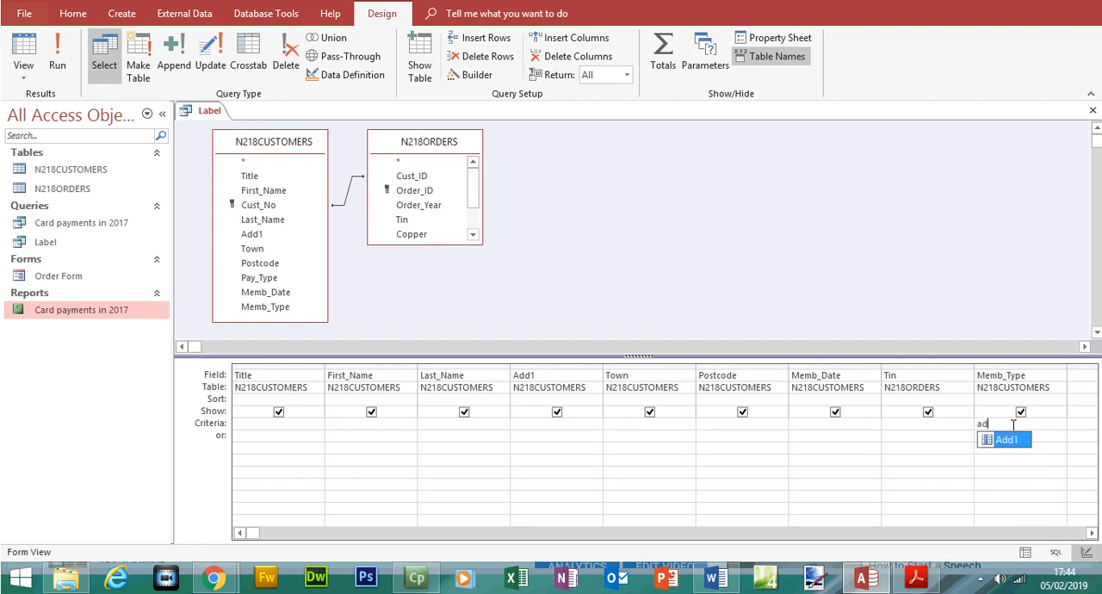
pyautogui.write('ult or')
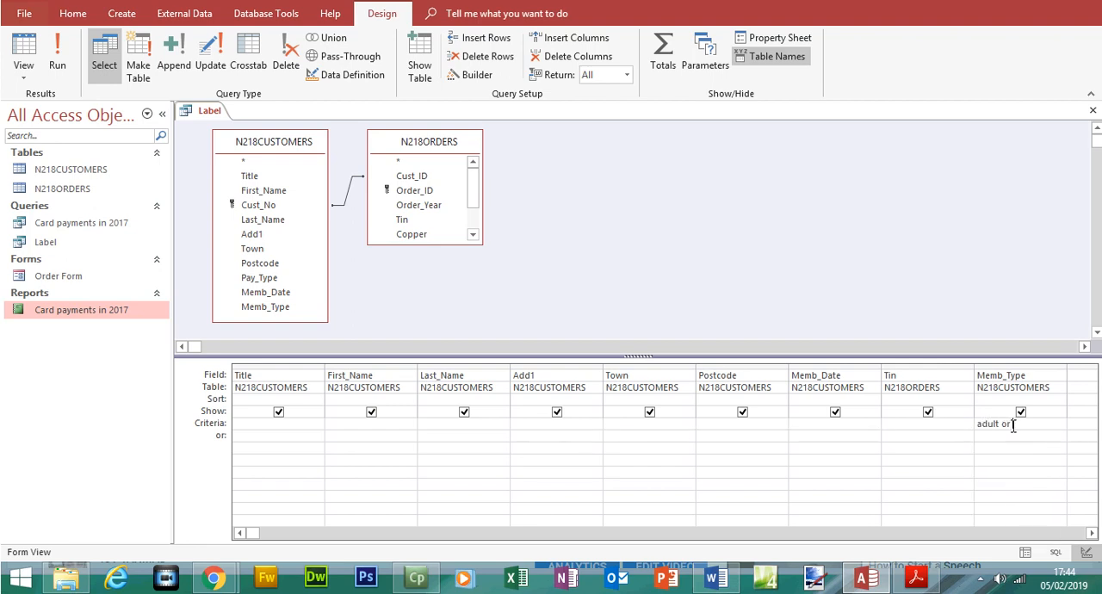
pyautogui.write(' family')
pyautogui.click(72, 67)
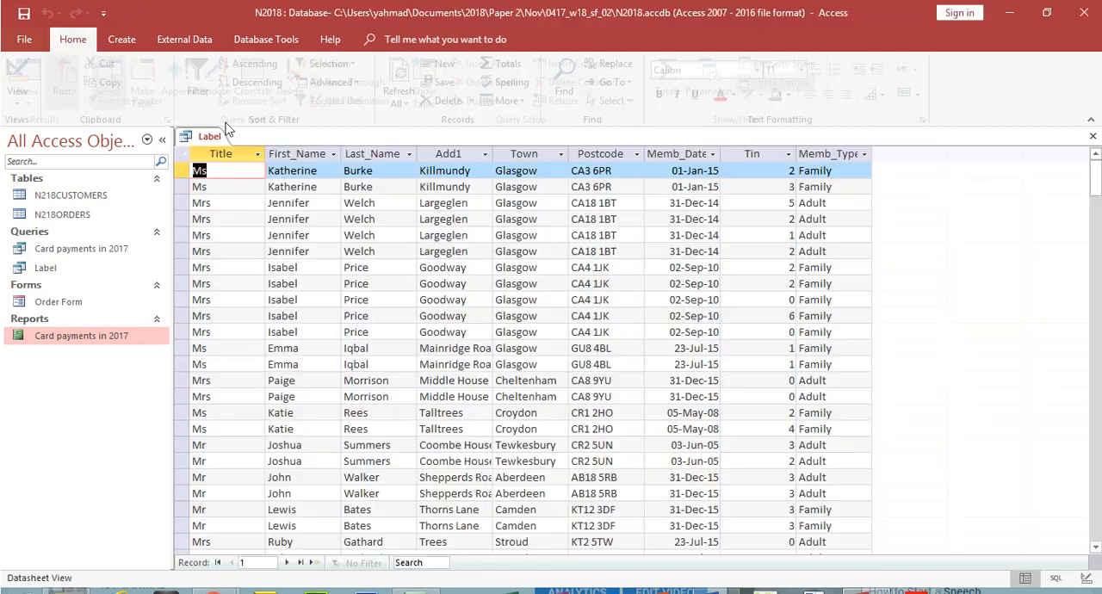
# Step: Examine the membership types in the records, then hide the Memb_Type field from the Label query's results and rerun it
pyautogui.click(860, 151)
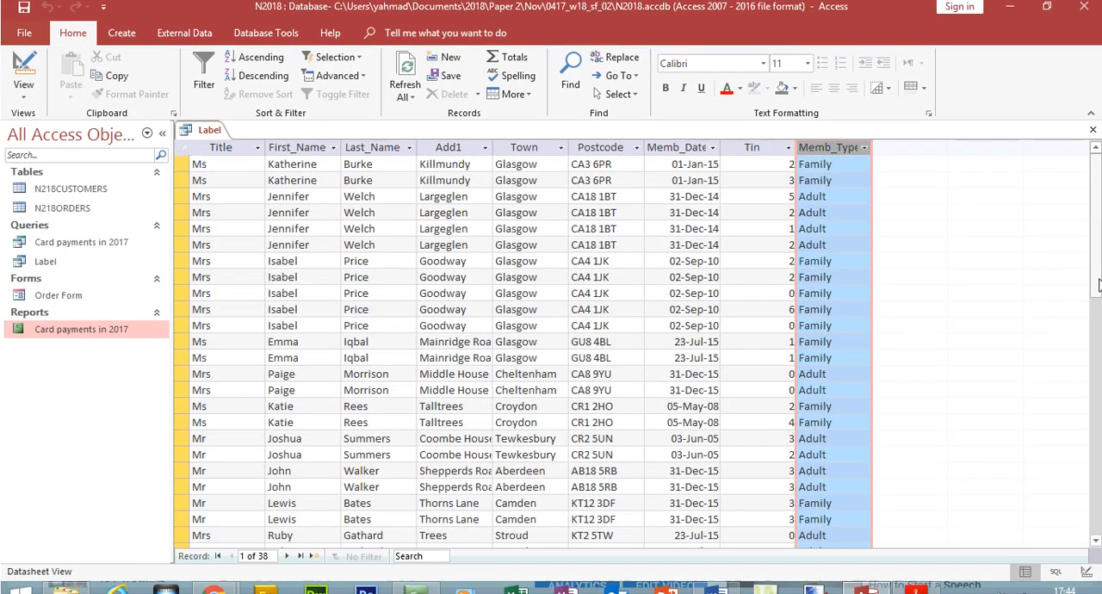
pyautogui.moveTo(1098, 284); pyautogui.dragTo(1094, 172)
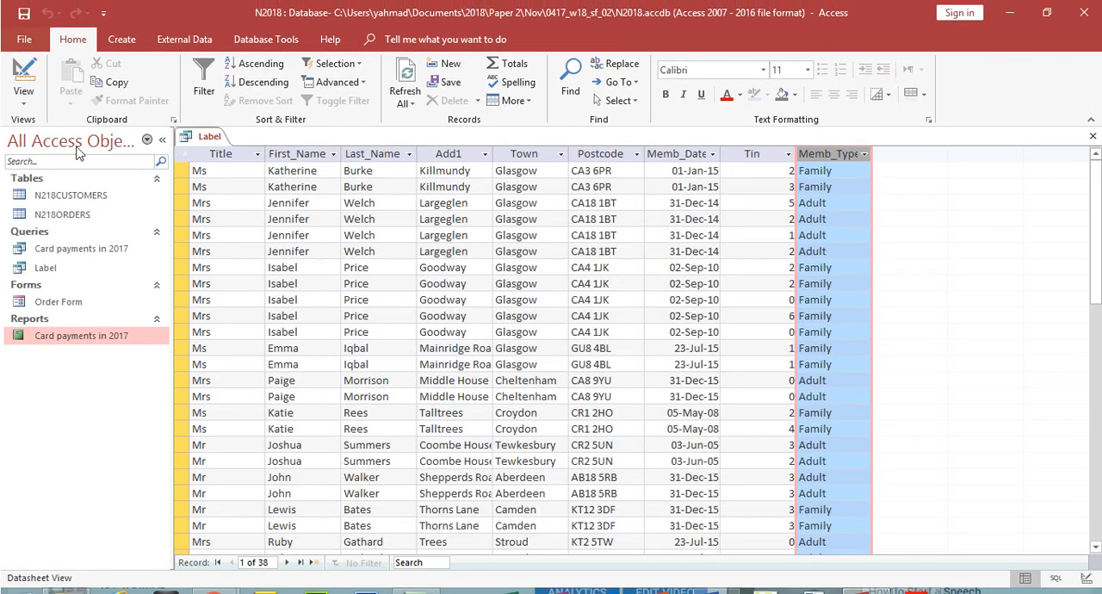
pyautogui.click(23, 82)
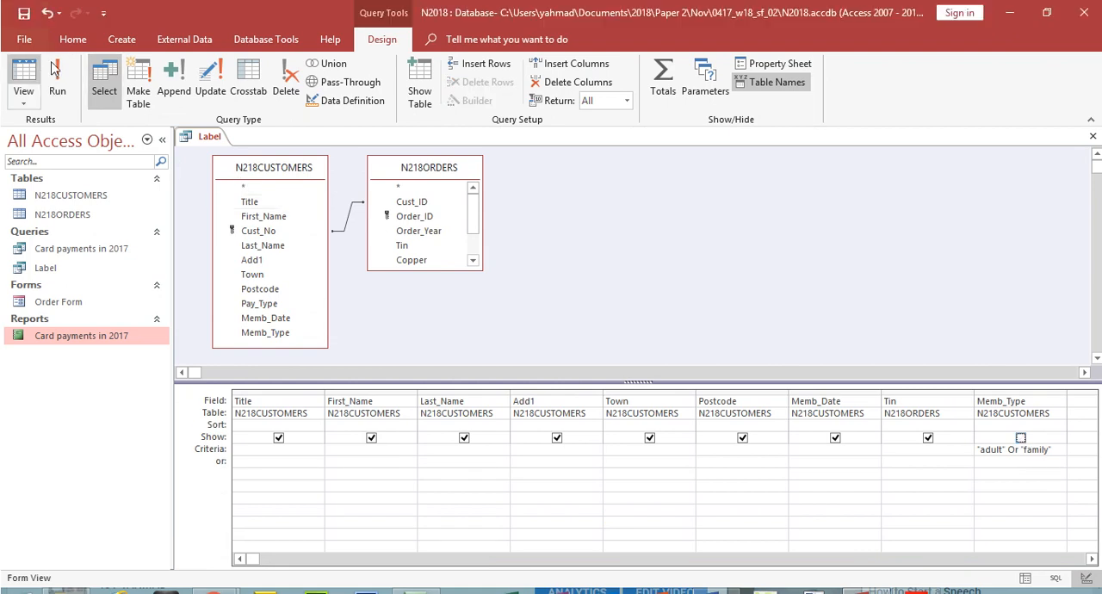
pyautogui.click(57, 51)
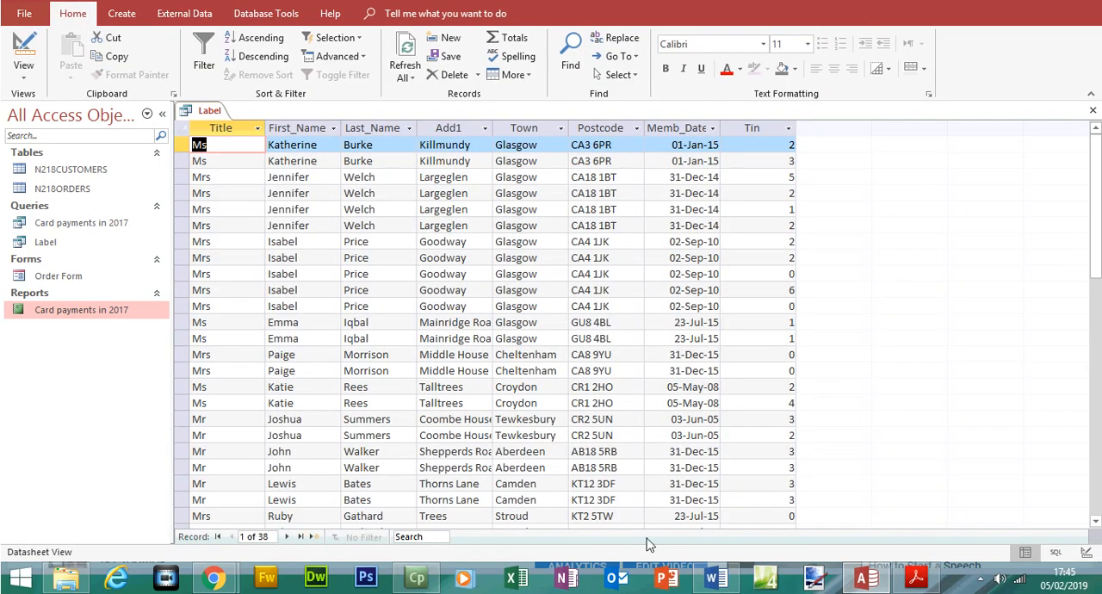
# Step: Review the membership date criterion in the exam paper and fit the Memb_Date column's width in the Label query
pyautogui.click(915, 577)
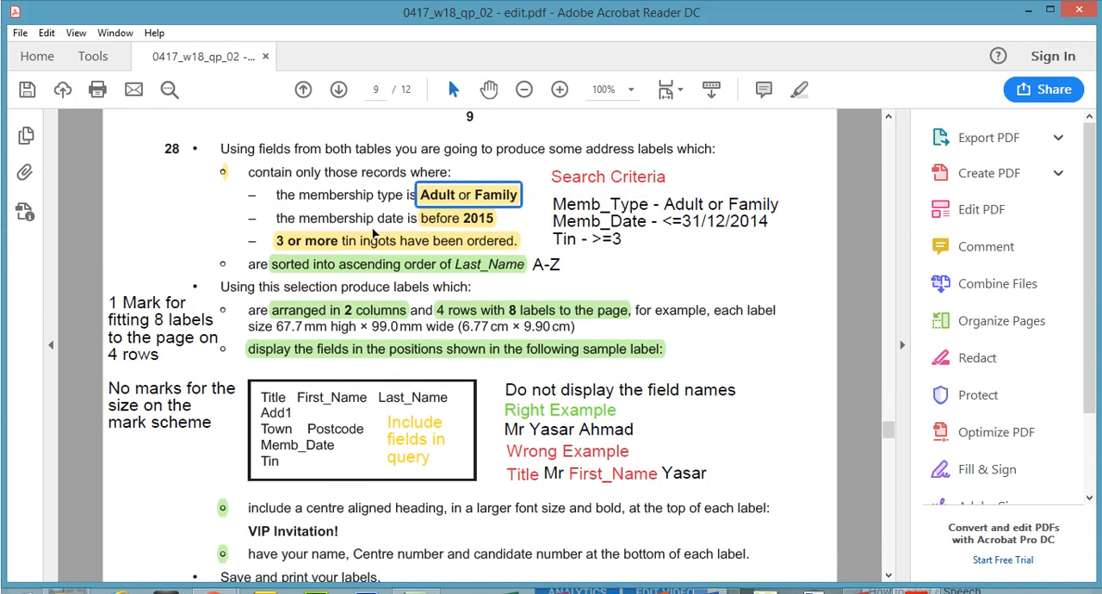
pyautogui.click(442, 221)
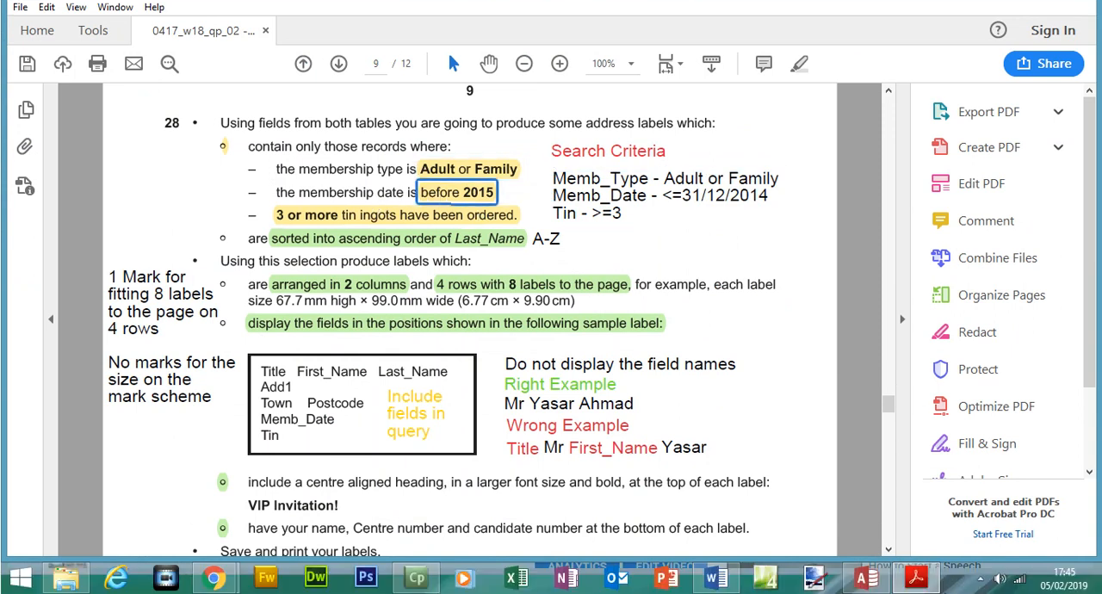
pyautogui.click(933, 576)
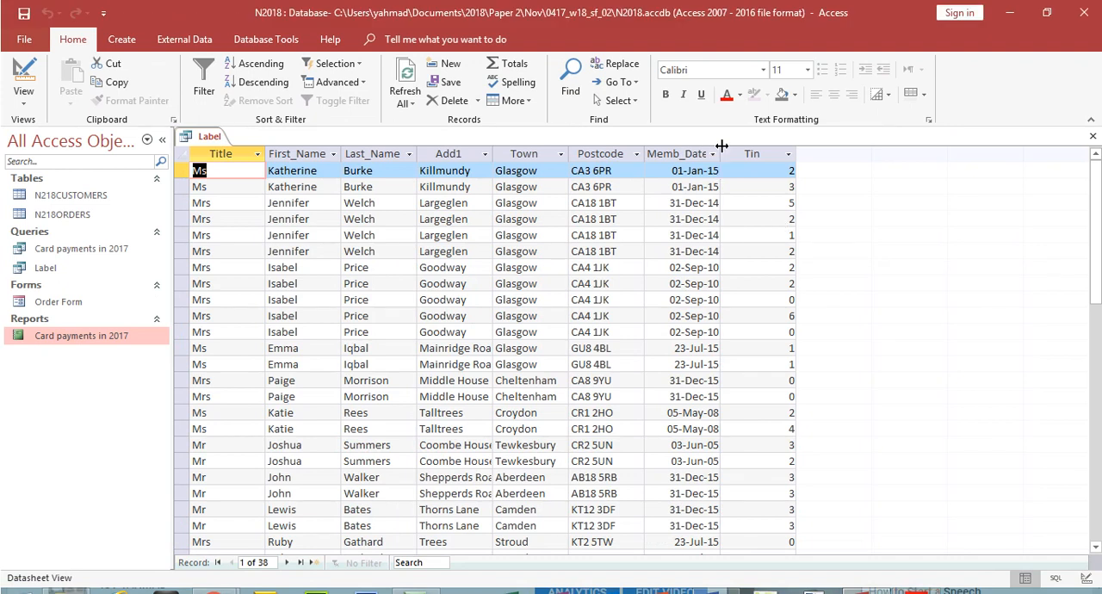
pyautogui.doubleClick(721, 146)
pyautogui.click(715, 148)
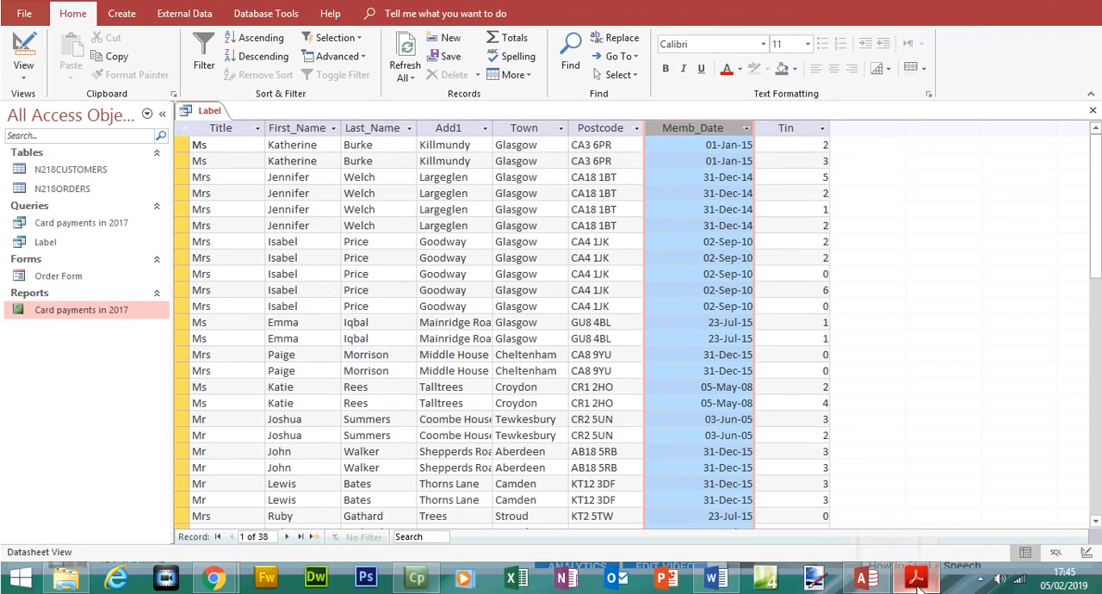
pyautogui.click(916, 578)
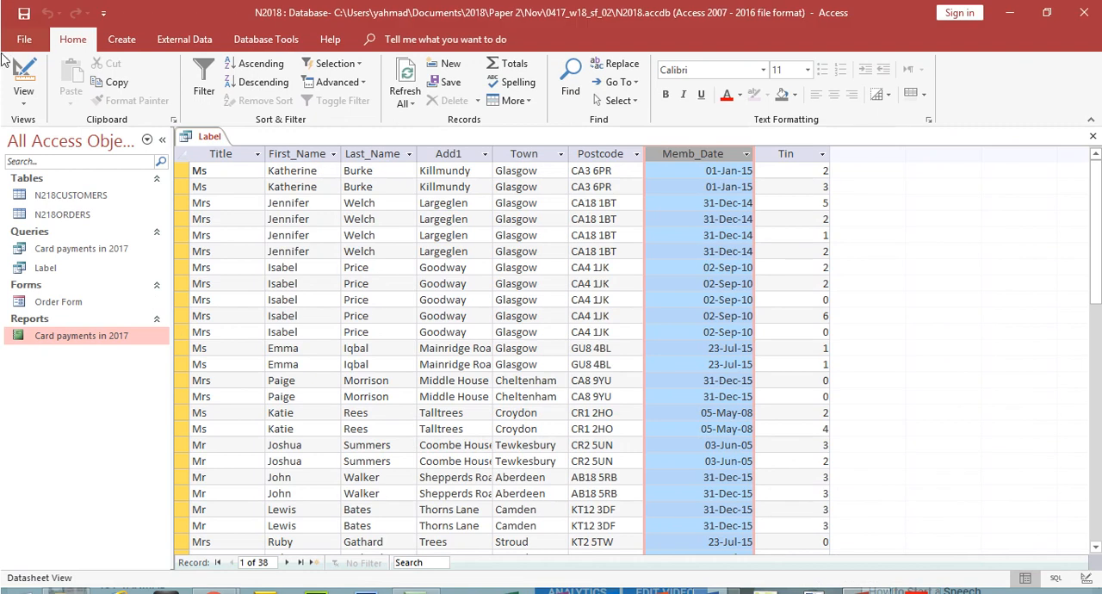
# Step: Set the Memb_Date criterion to <=31/12/2014, run the Label query and examine the membership dates
pyautogui.click(21, 74)
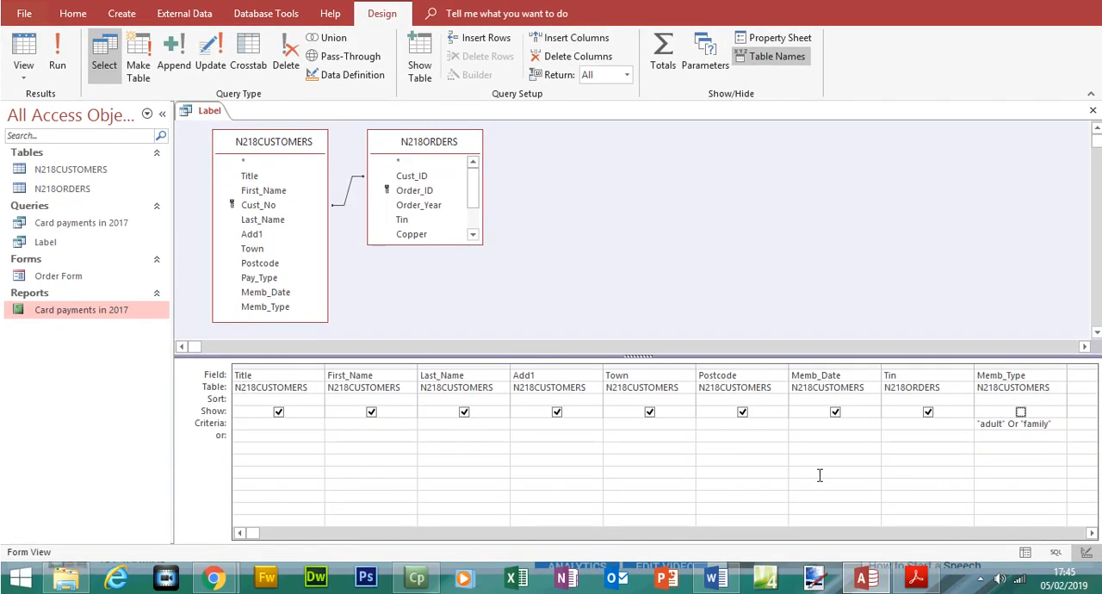
pyautogui.click(872, 429)
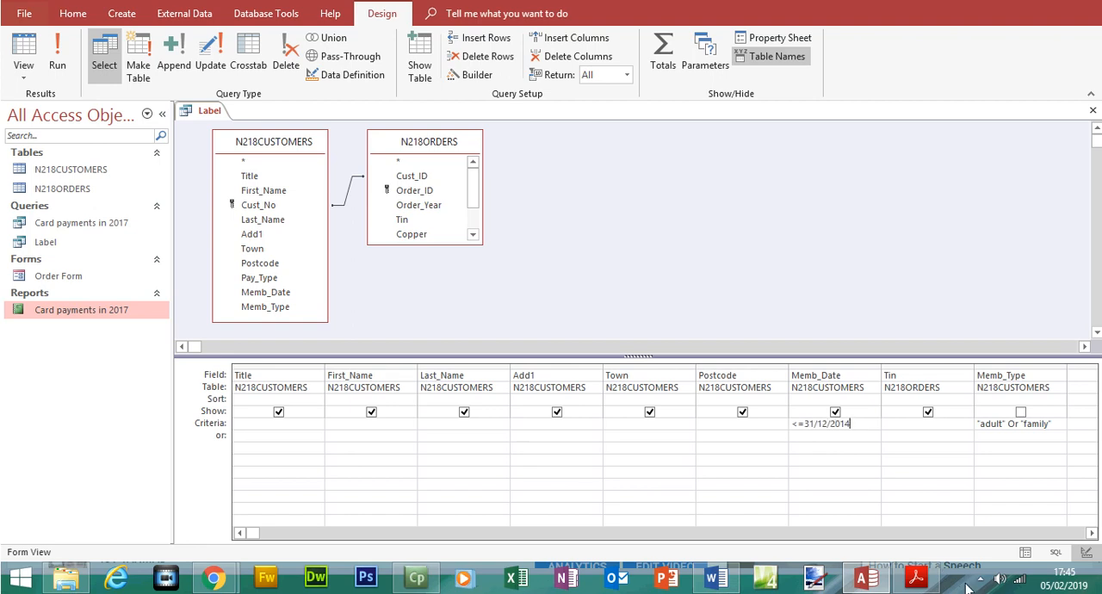
pyautogui.click(915, 577)
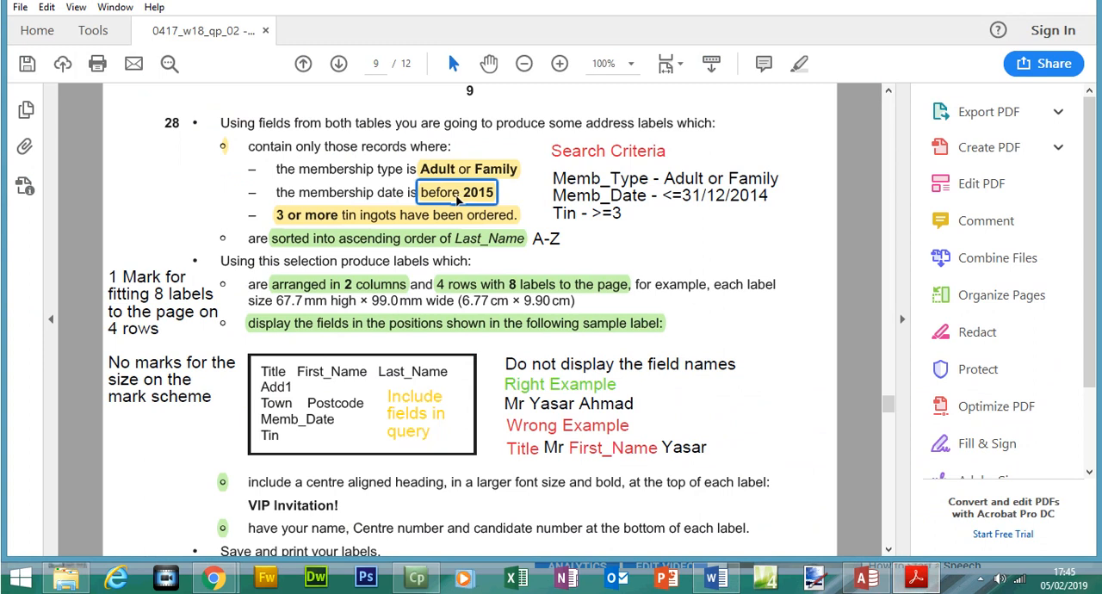
pyautogui.click(910, 589)
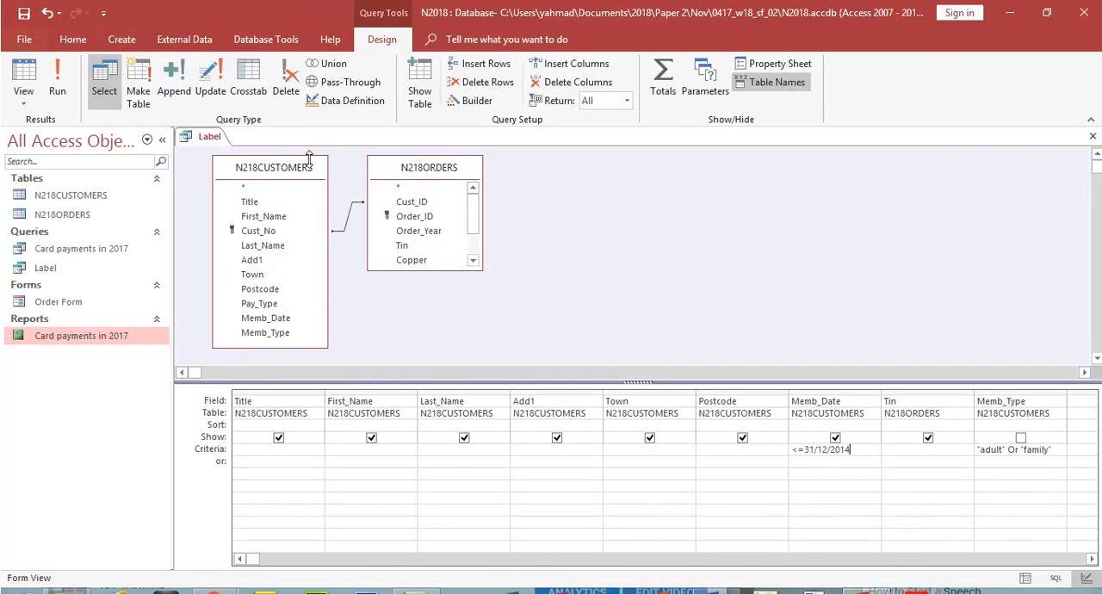
pyautogui.click(60, 73)
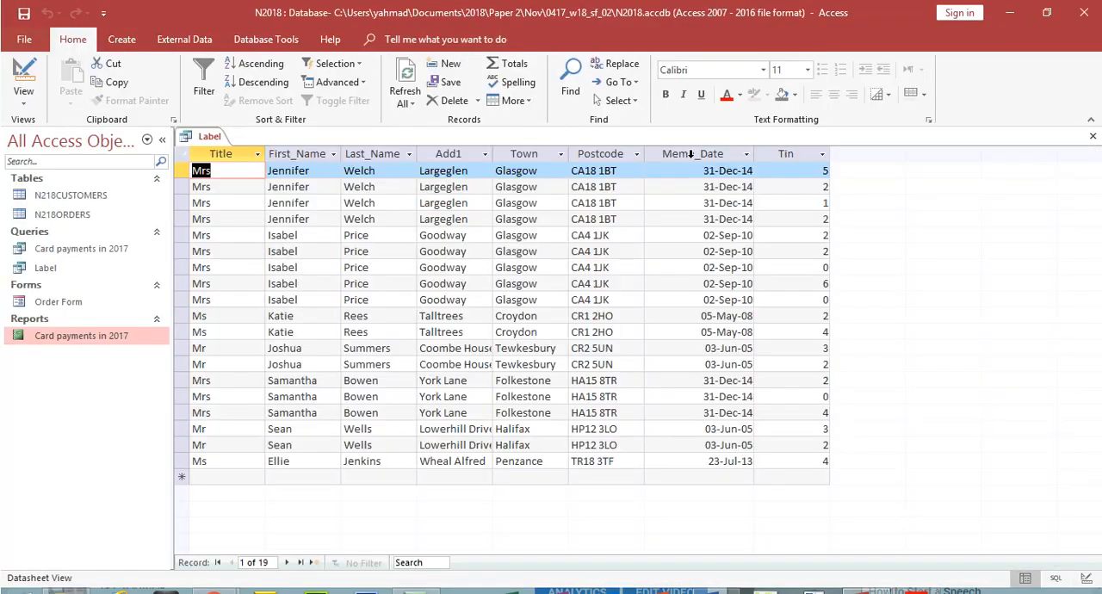
pyautogui.click(697, 153)
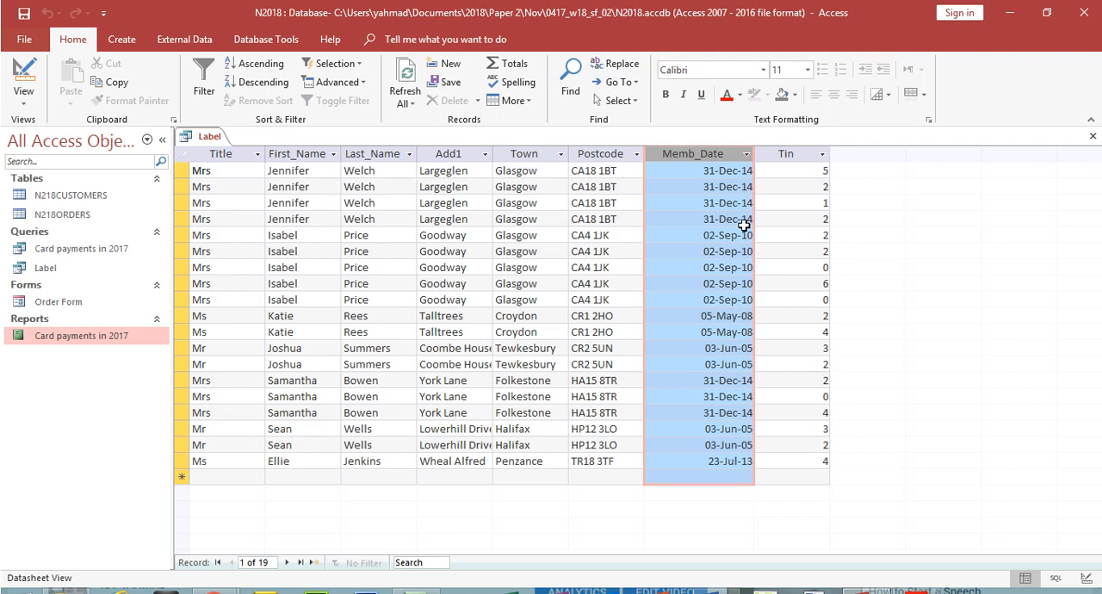
# Step: Replace the Memb_Date criterion with <01/01/2015 in Design view and run the Label query
pyautogui.click(41, 79)
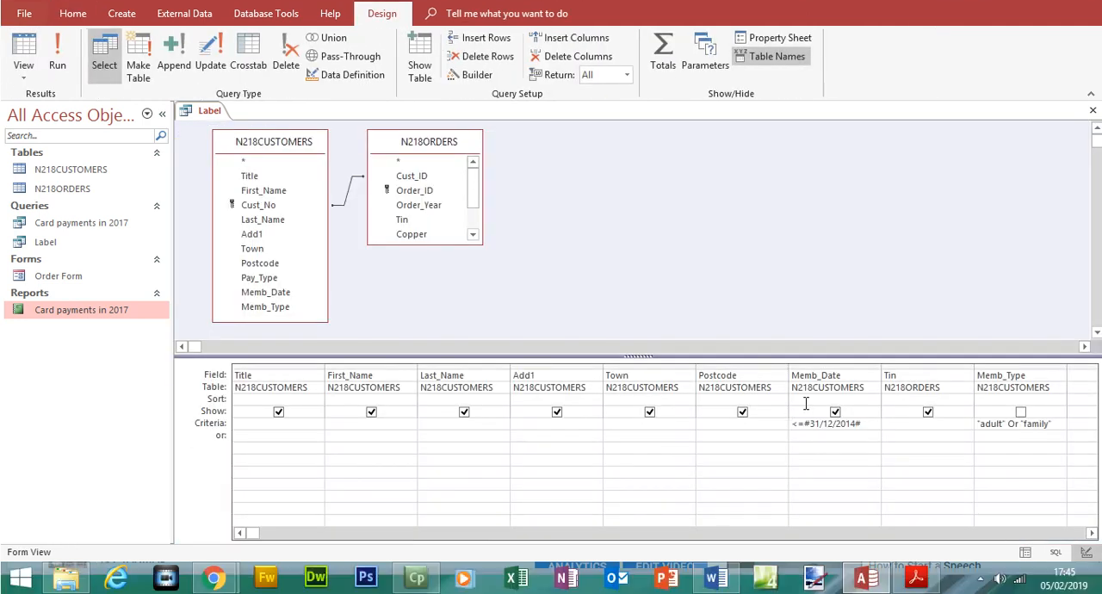
pyautogui.moveTo(863, 426); pyautogui.dragTo(797, 428)
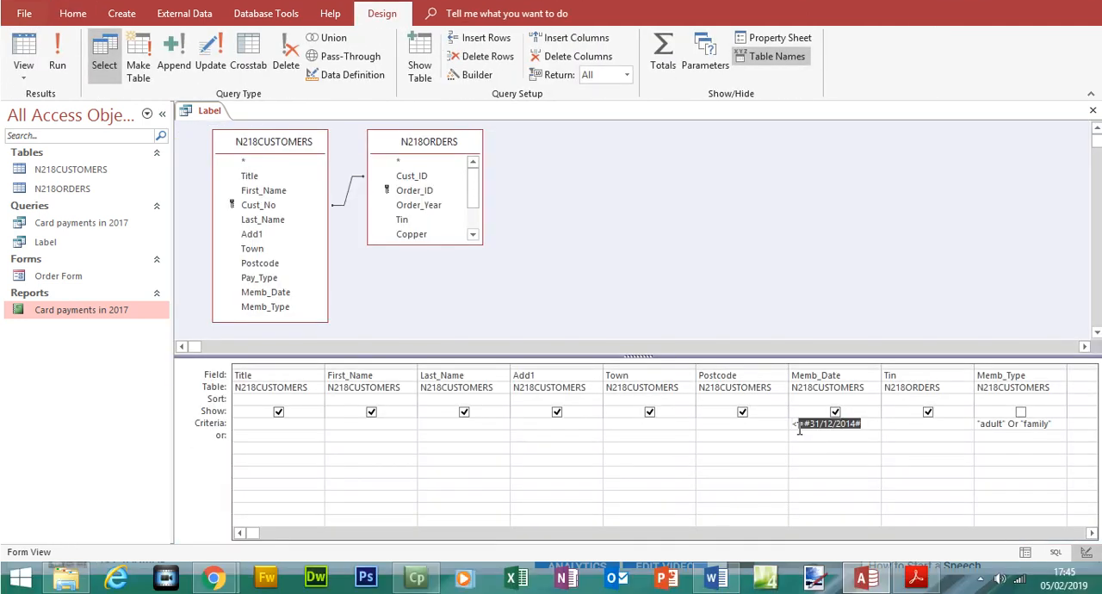
pyautogui.press('BackSpace')
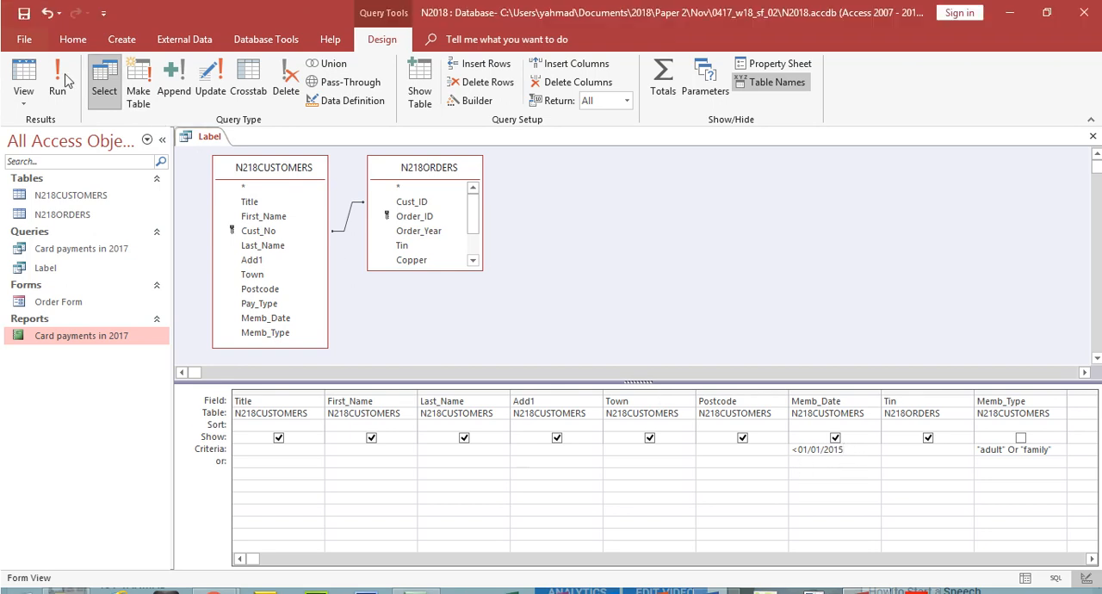
pyautogui.click(57, 56)
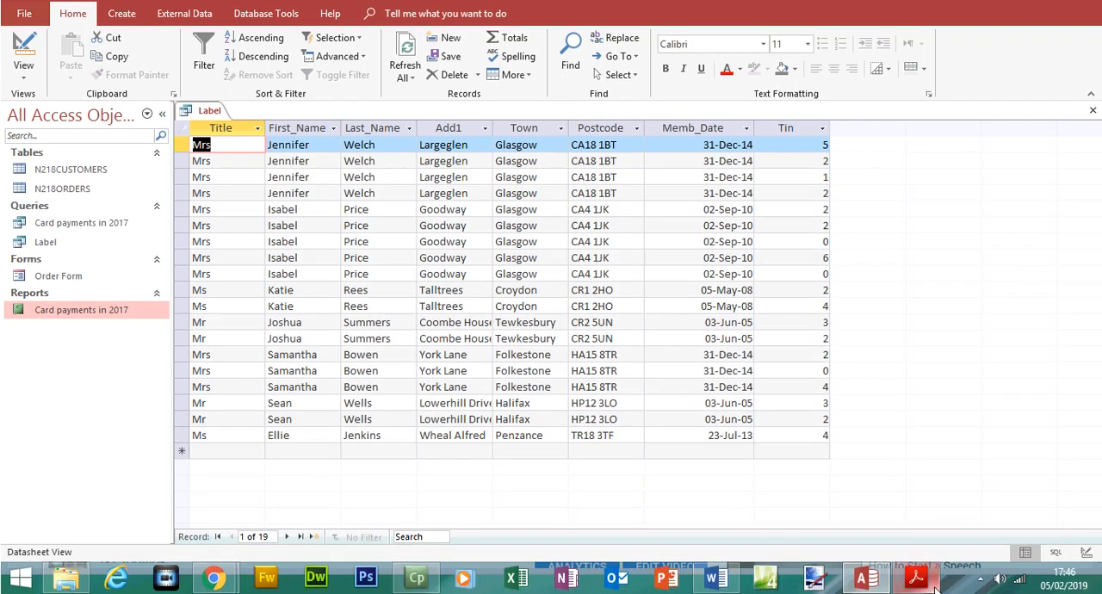
# Step: Check the tin ingots requirement in the exam paper, set the Tin criterion to >=3 and run the Label query
pyautogui.moveTo(916, 577)
pyautogui.click(785, 408)
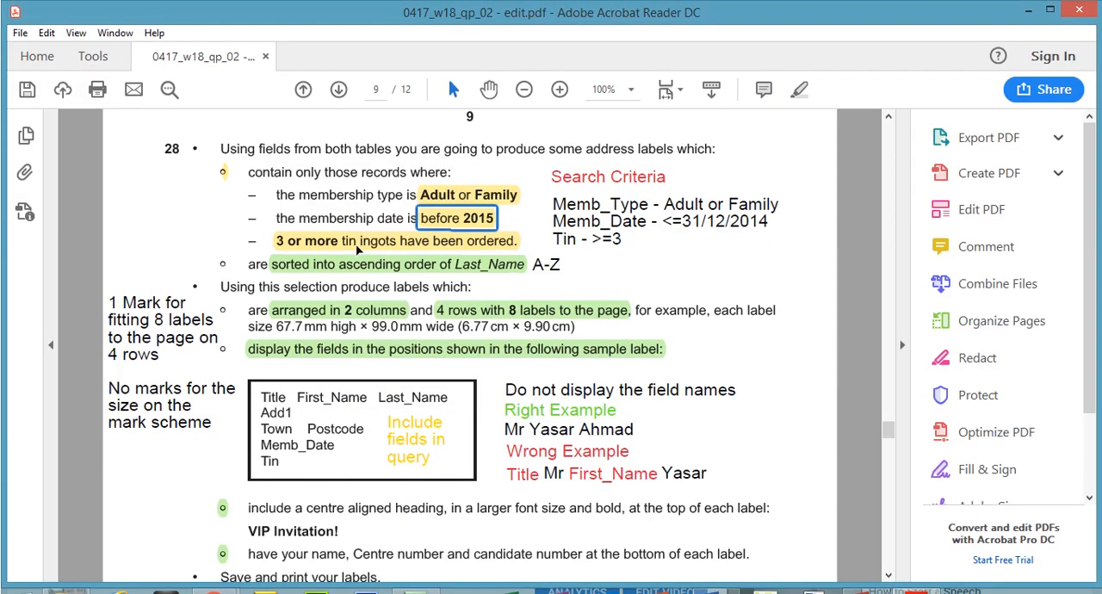
pyautogui.click(356, 219)
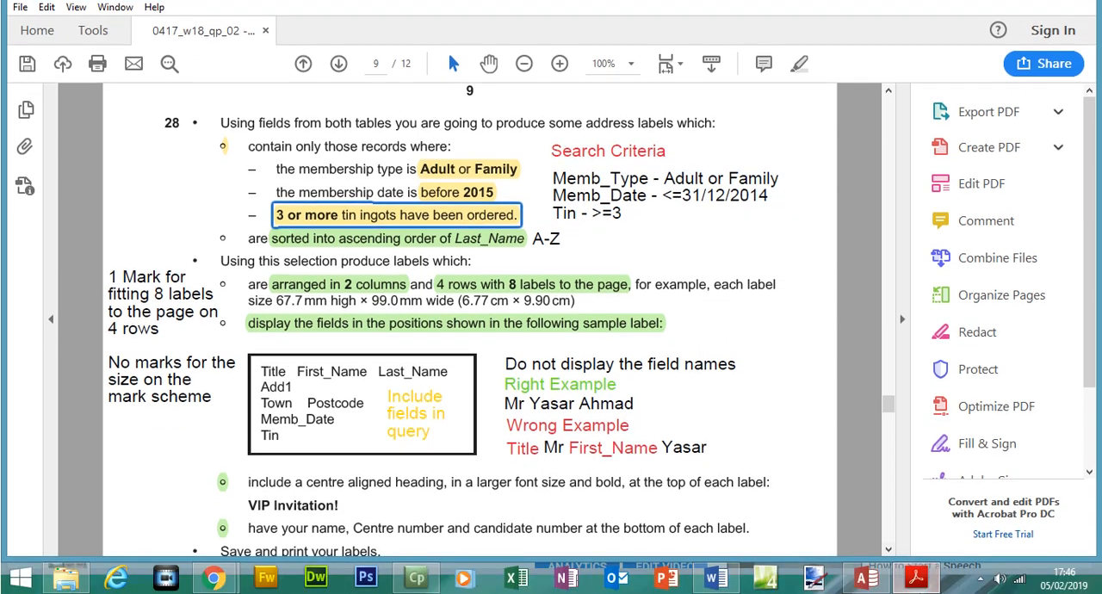
pyautogui.click(917, 577)
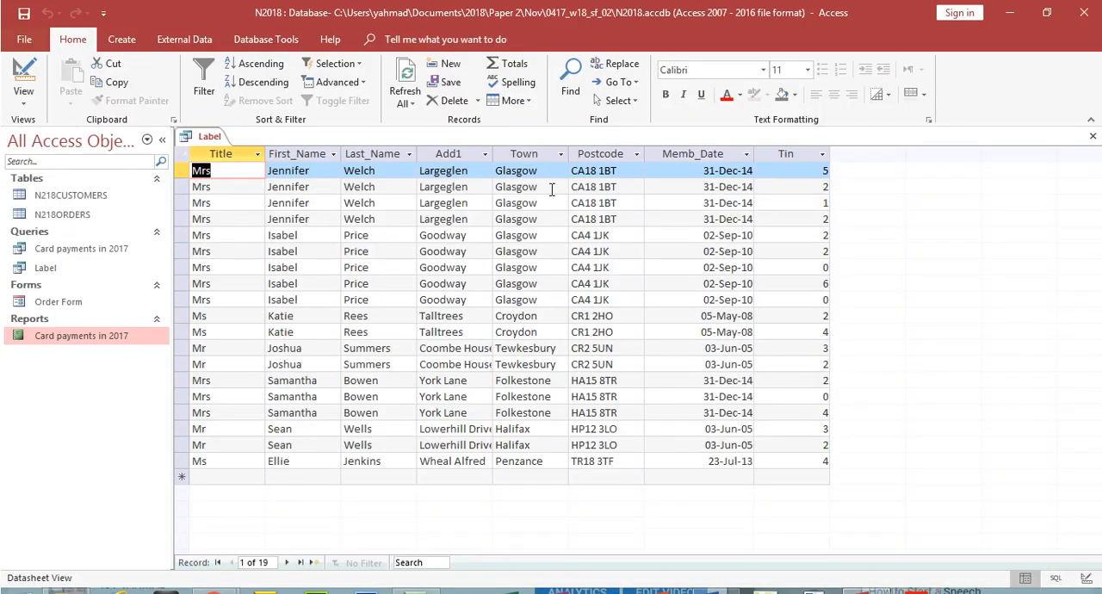
pyautogui.click(799, 154)
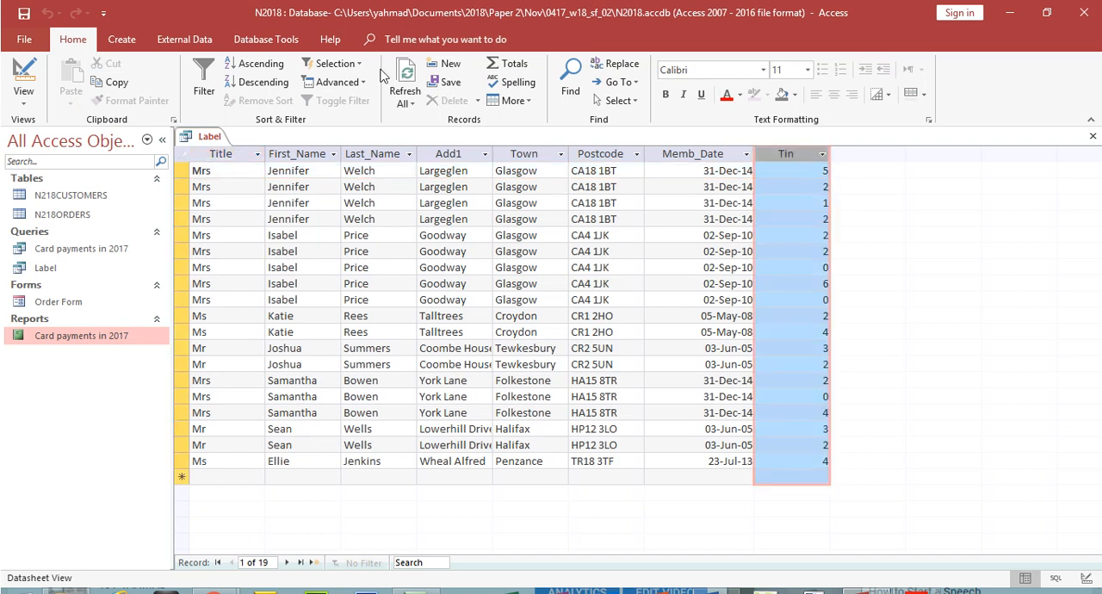
pyautogui.click(23, 82)
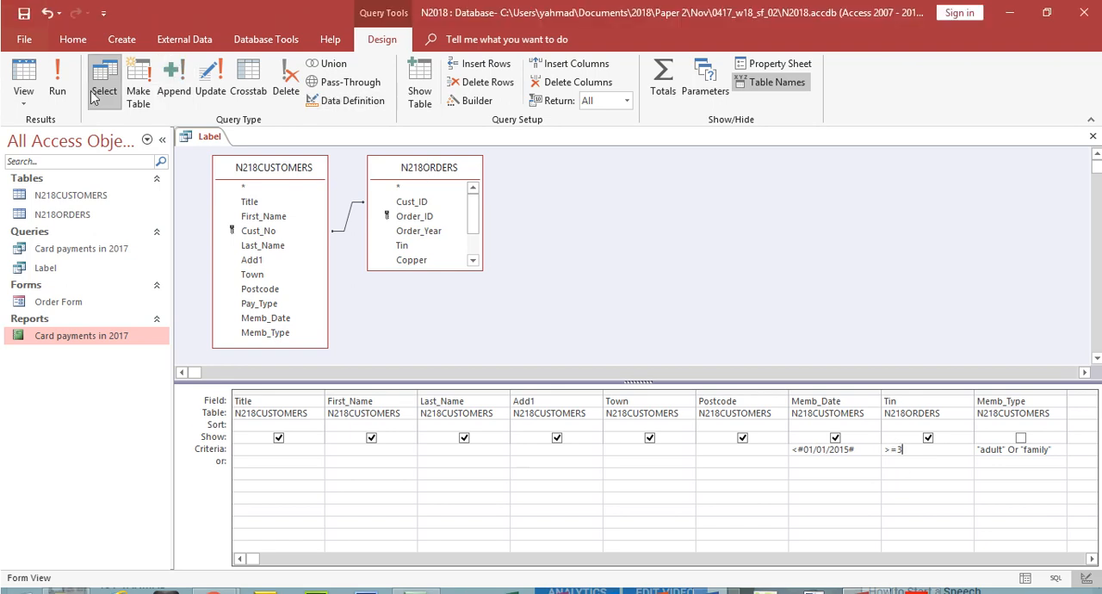
pyautogui.click(61, 56)
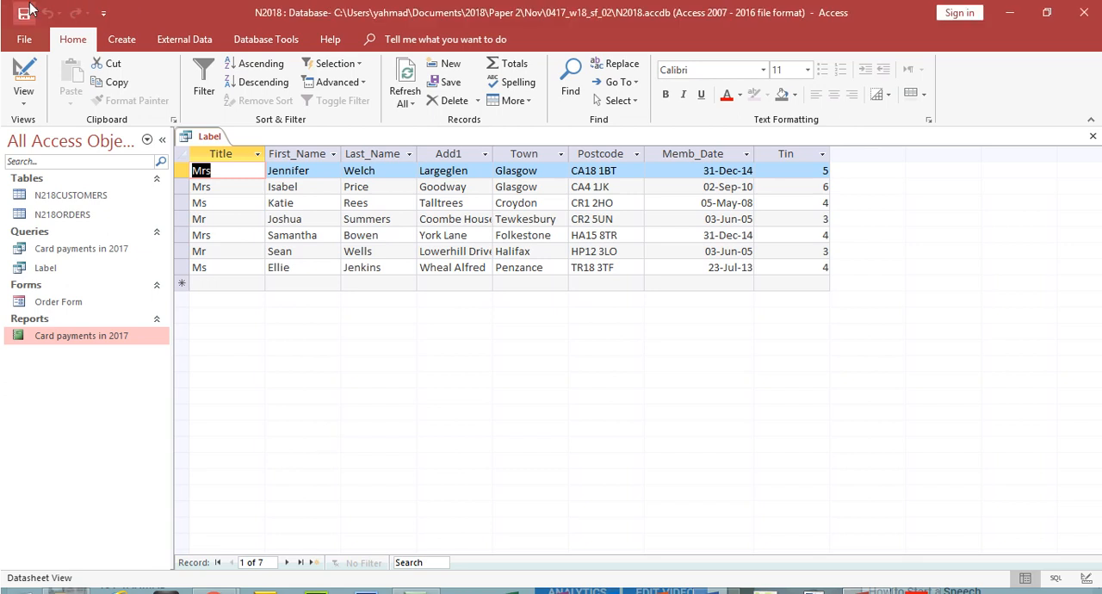
# Step: Review the Last_Name sort order and the label layout requirements for question 28 in the exam paper
pyautogui.click(911, 577)
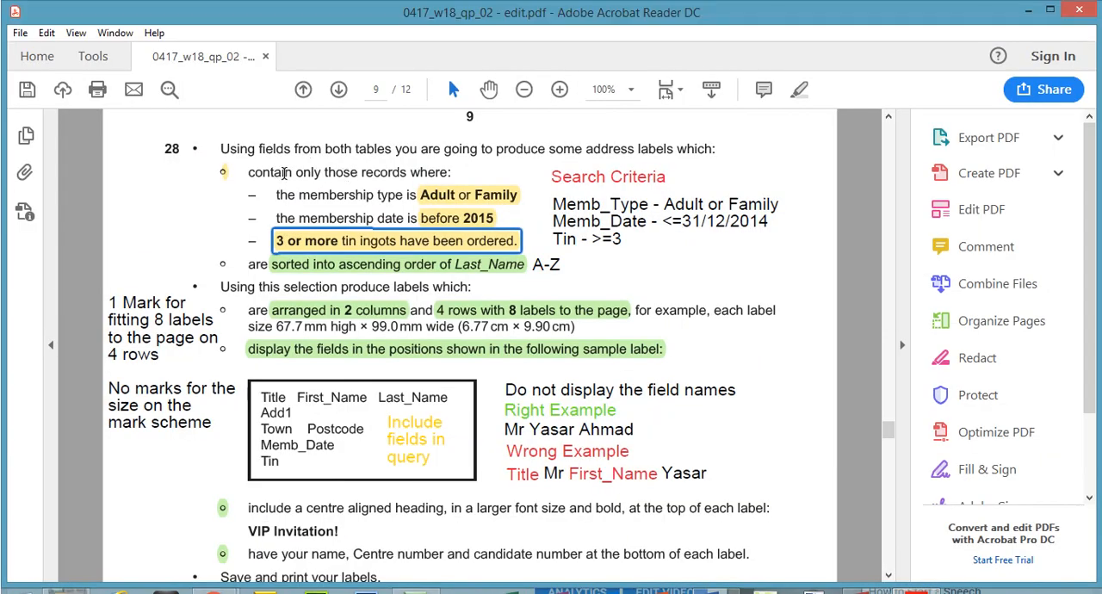
pyautogui.click(335, 269)
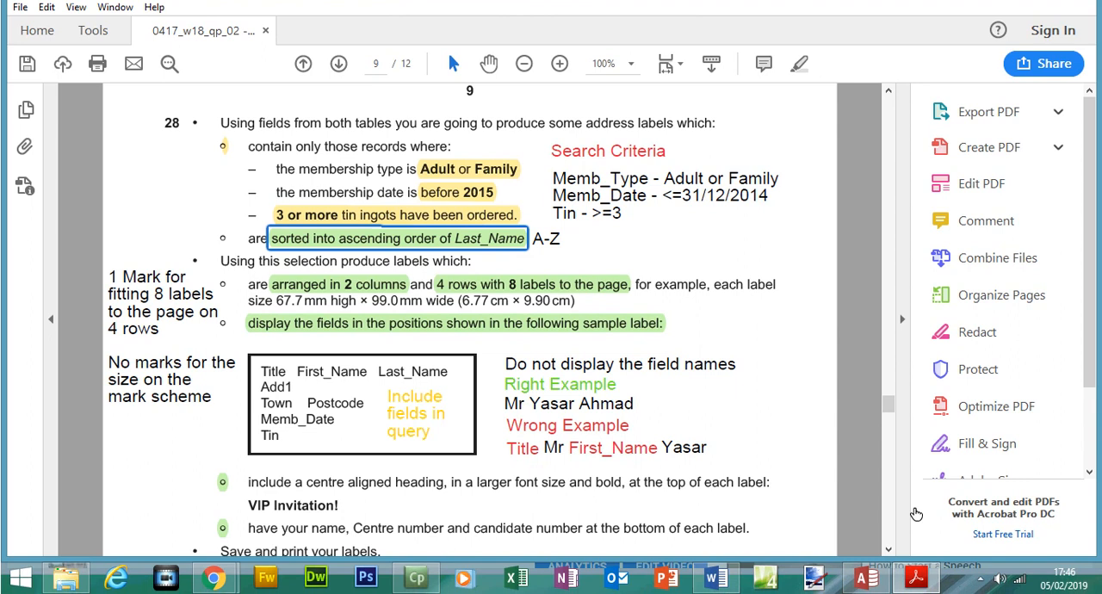
pyautogui.click(922, 583)
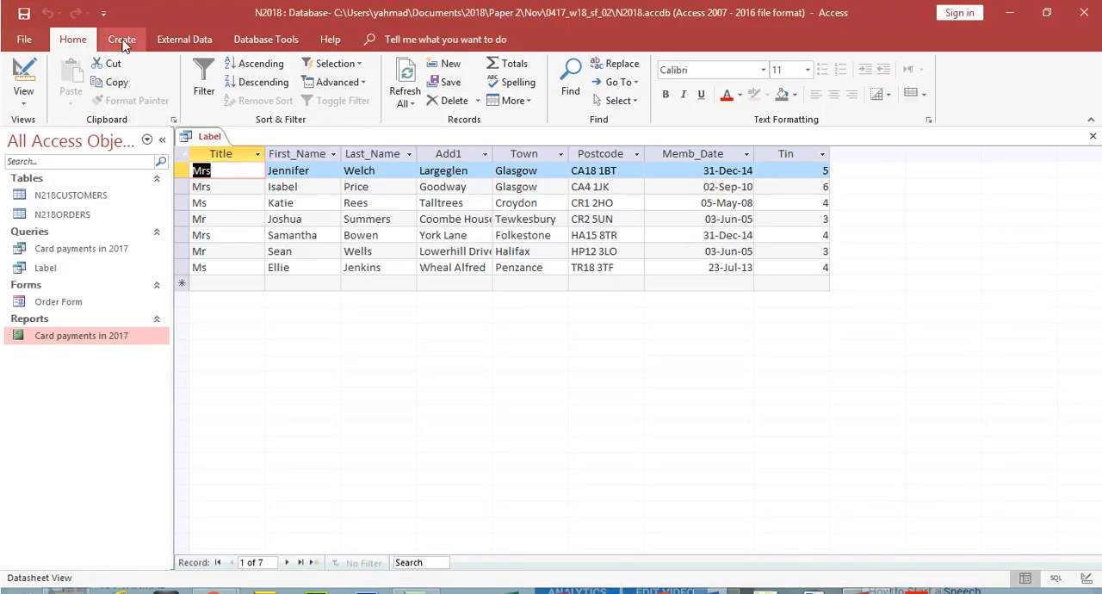
pyautogui.click(914, 578)
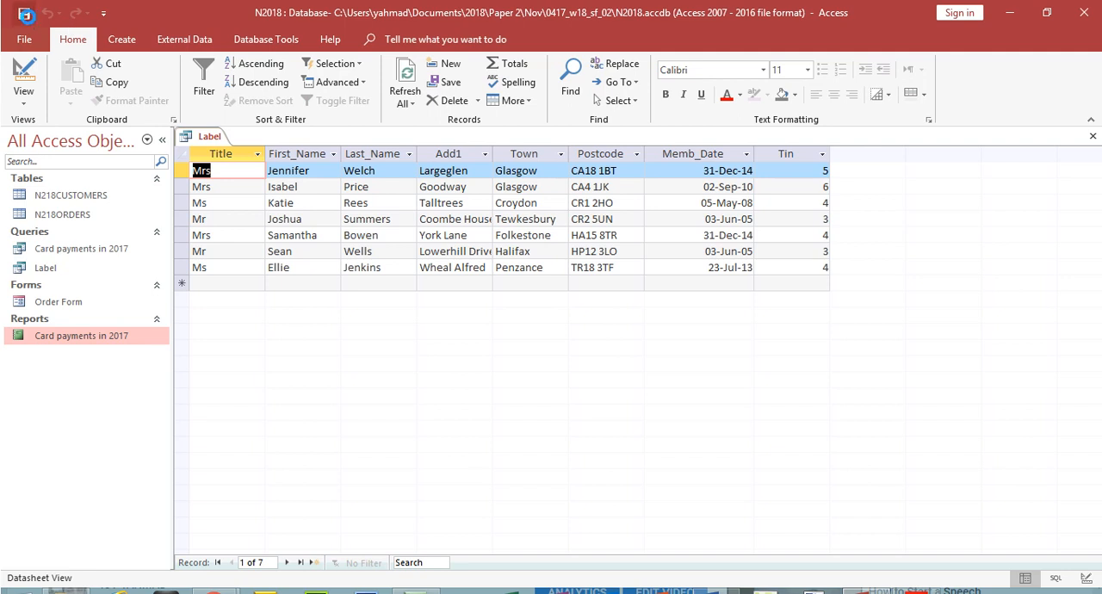
# Step: Start the Label Wizard on the Label query with the two-across Avery C2166 size, 52 mm x 70 mm, and accept the default text appearance
pyautogui.click(123, 40)
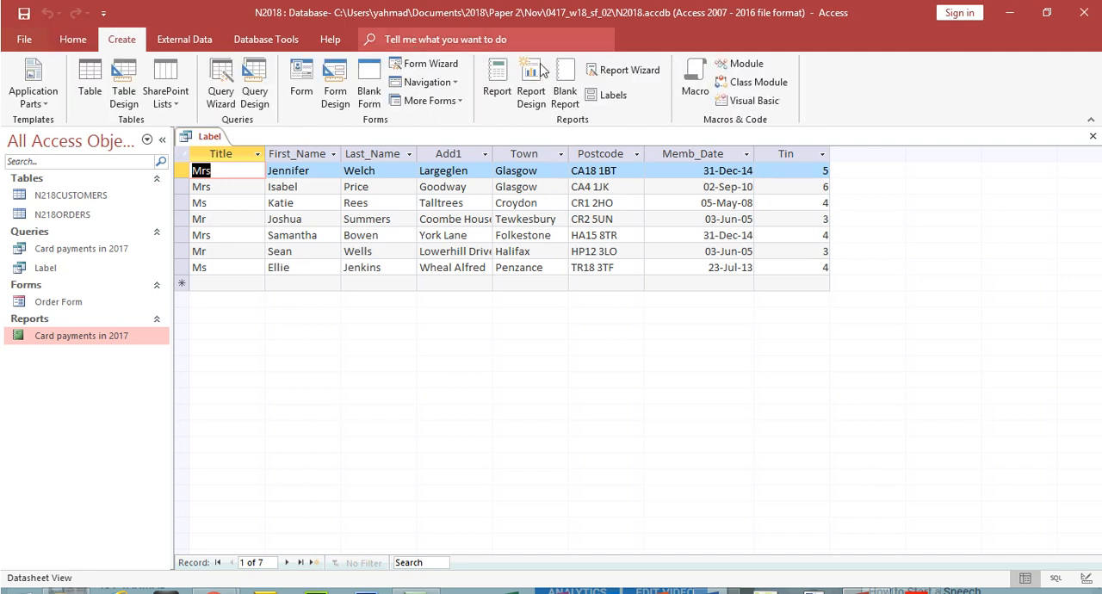
pyautogui.click(605, 94)
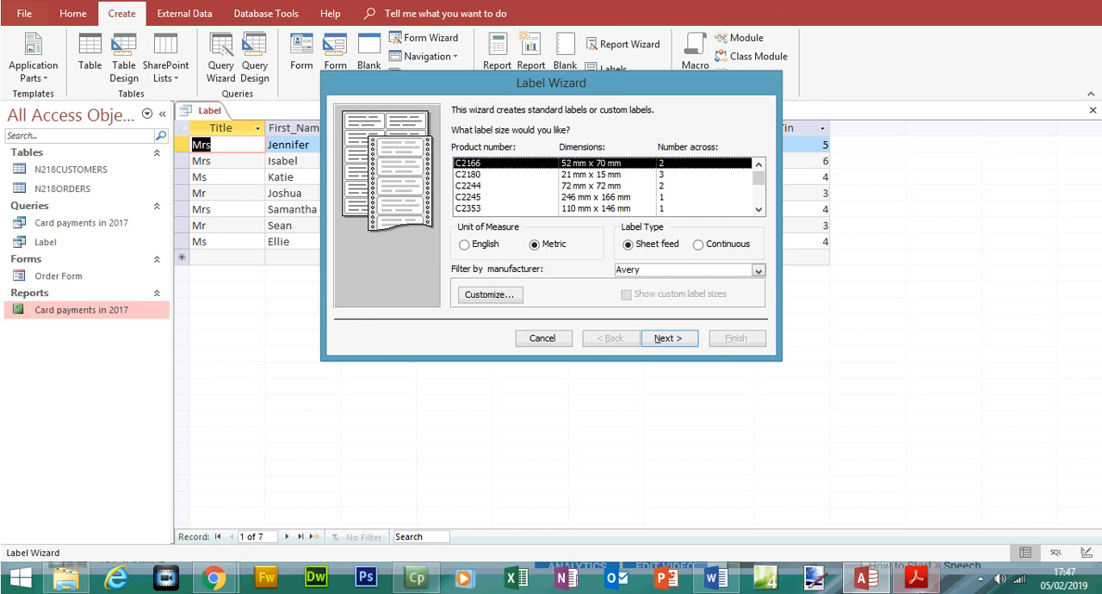
pyautogui.click(915, 578)
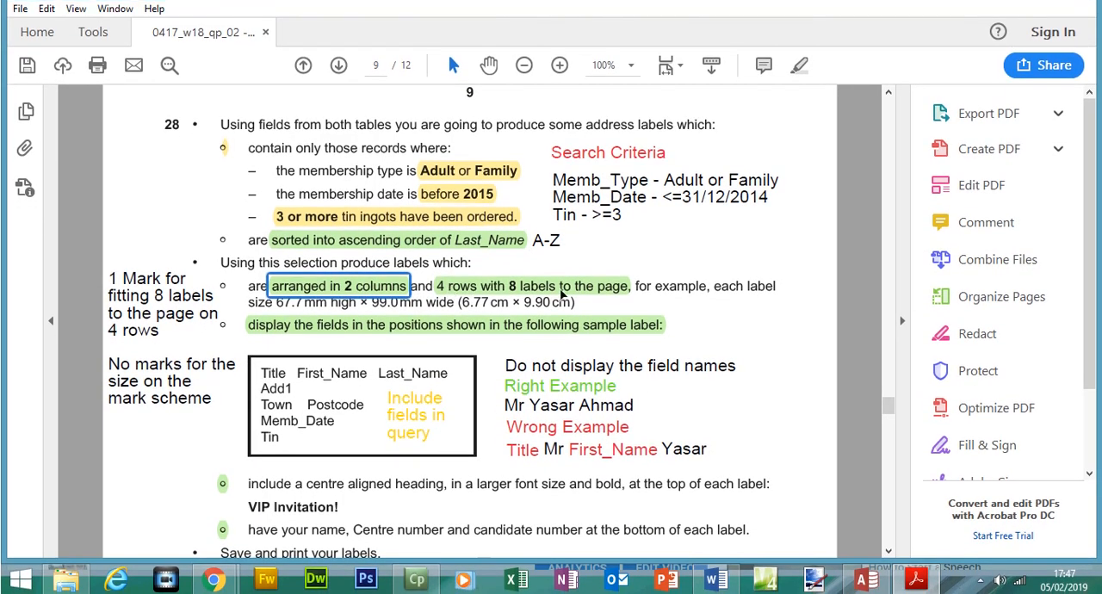
pyautogui.click(914, 579)
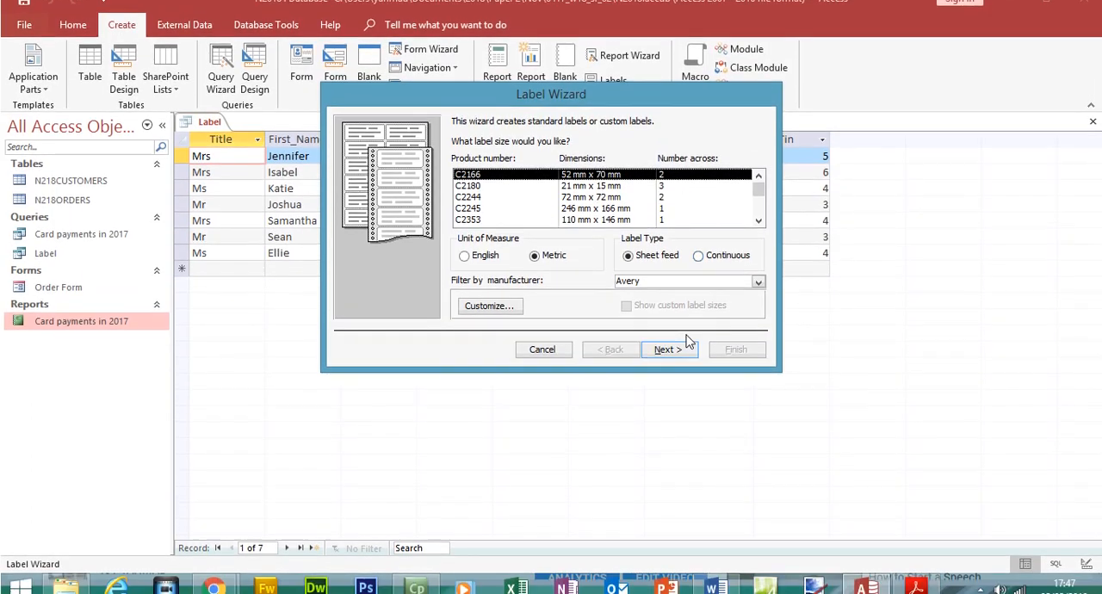
pyautogui.click(680, 365)
pyautogui.click(686, 342)
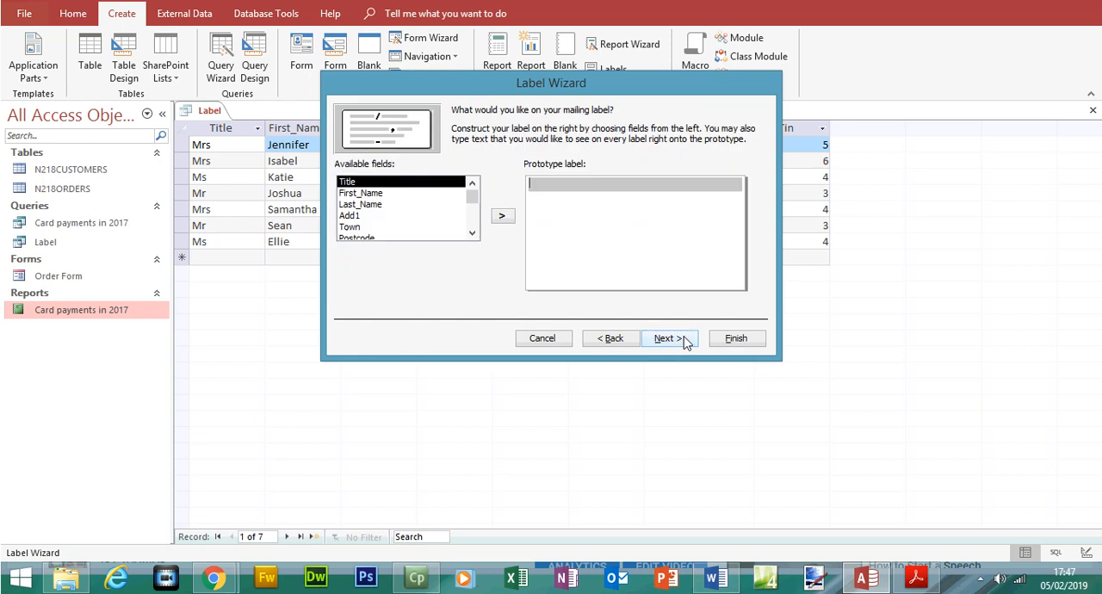
# Step: Copy the heading VIP Invitation! from the exam paper and paste it as the first line of the prototype label
pyautogui.click(915, 581)
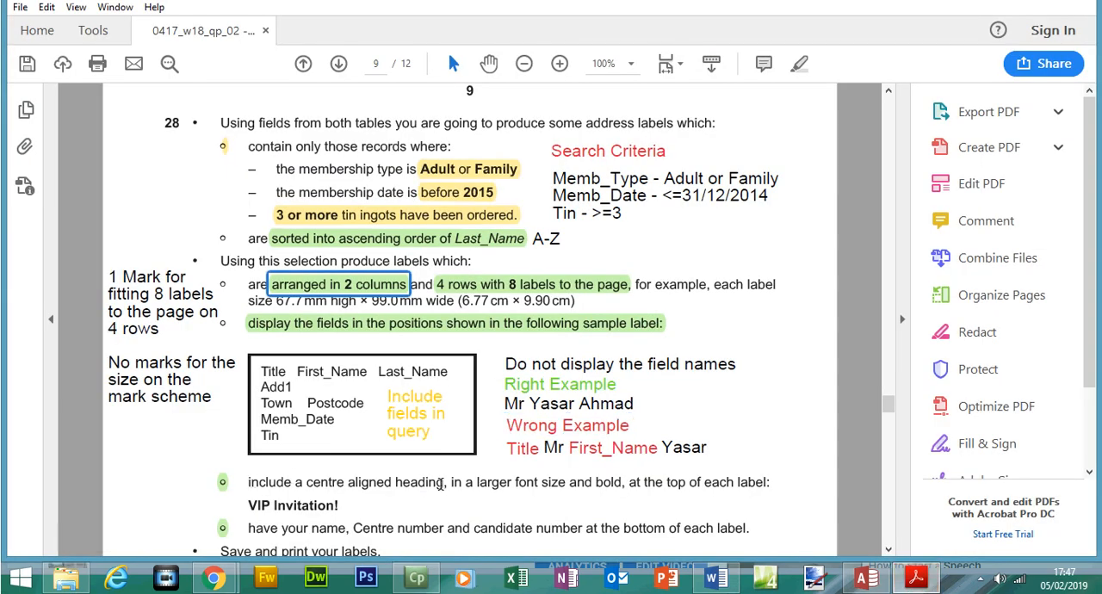
pyautogui.moveTo(248, 506); pyautogui.dragTo(337, 505)
pyautogui.rightClick(339, 506)
pyautogui.click(351, 357)
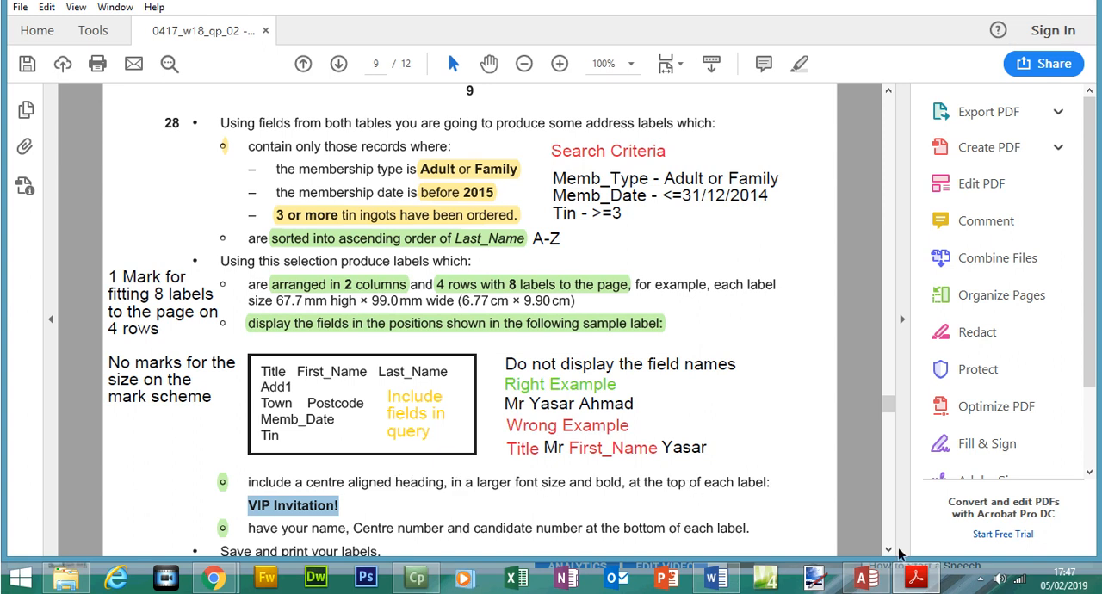
pyautogui.click(917, 577)
pyautogui.hotkey('ctrl', 'v')
pyautogui.press('Return')
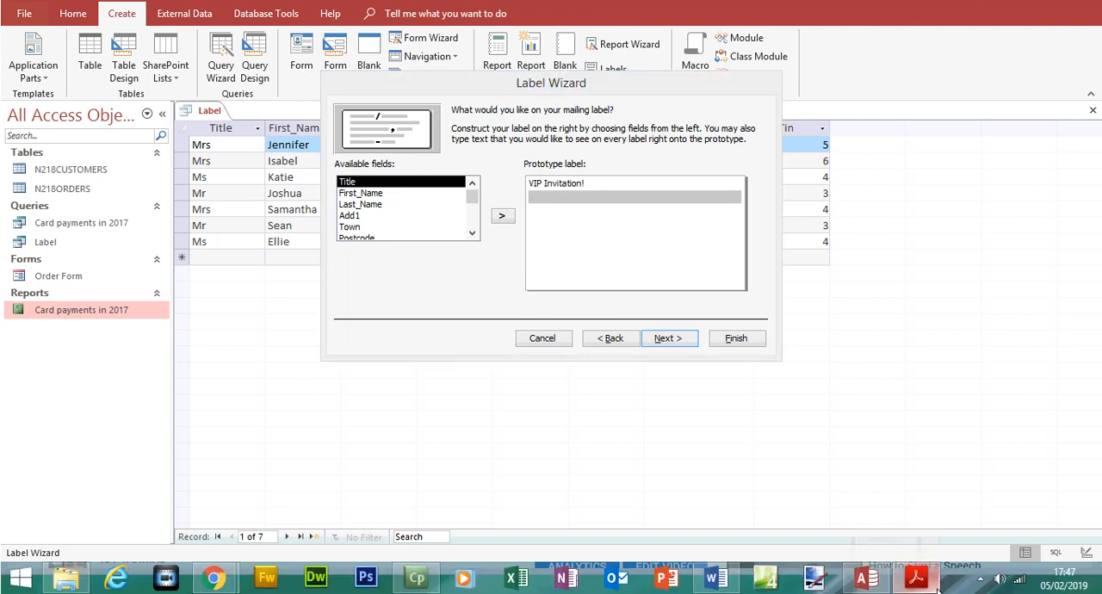
# Step: Check the sample label in the exam paper and add Title, First_Name and Last_Name on the prototype label's second line
pyautogui.click(917, 577)
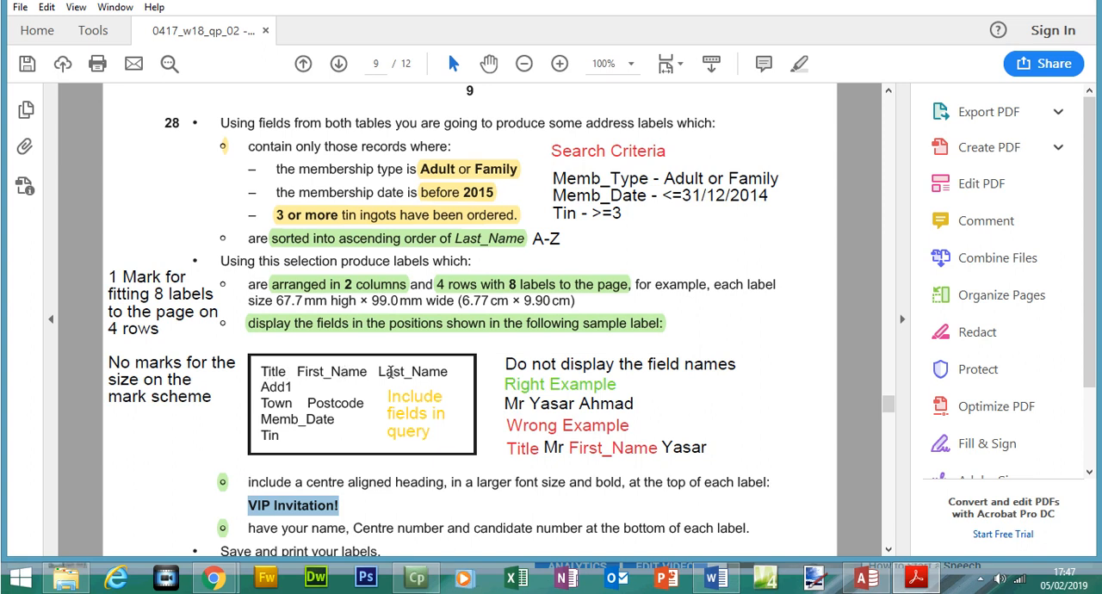
pyautogui.click(922, 580)
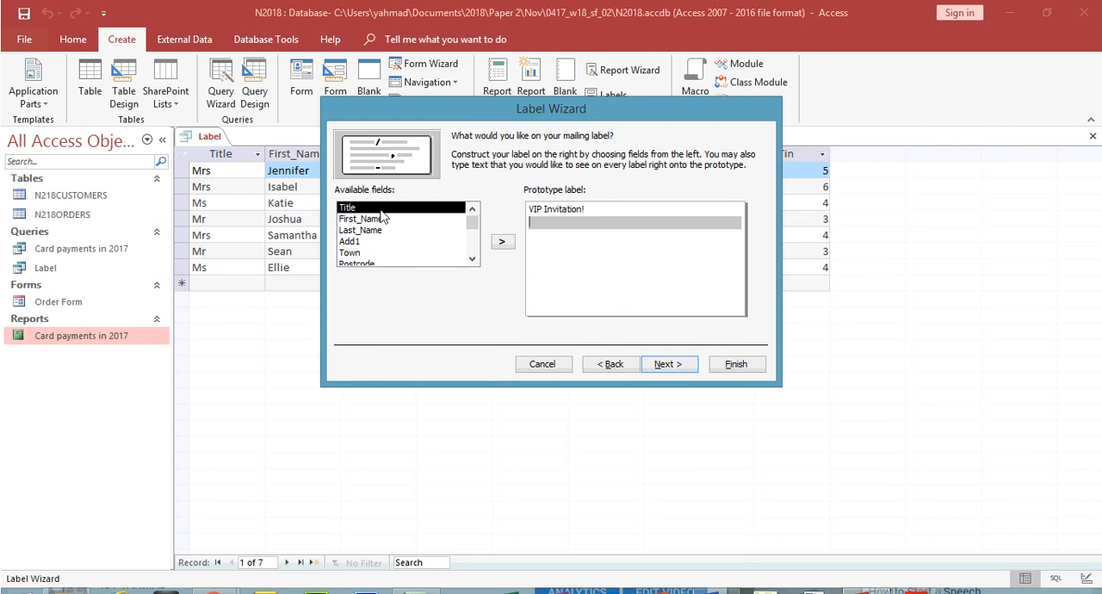
pyautogui.doubleClick(381, 210)
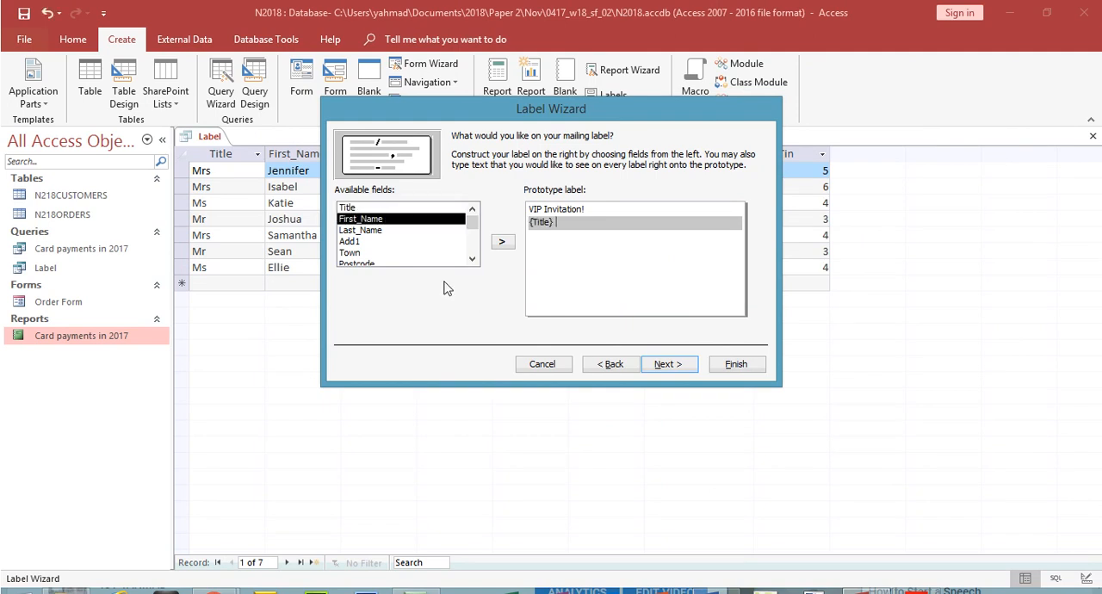
pyautogui.doubleClick(383, 220)
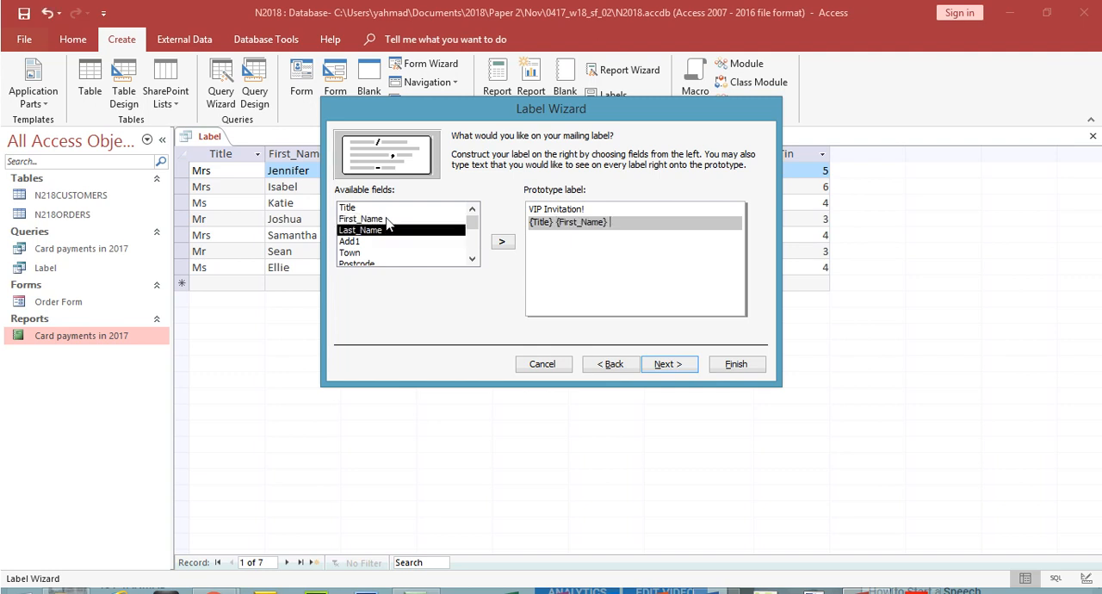
pyautogui.doubleClick(383, 230)
pyautogui.click(581, 302)
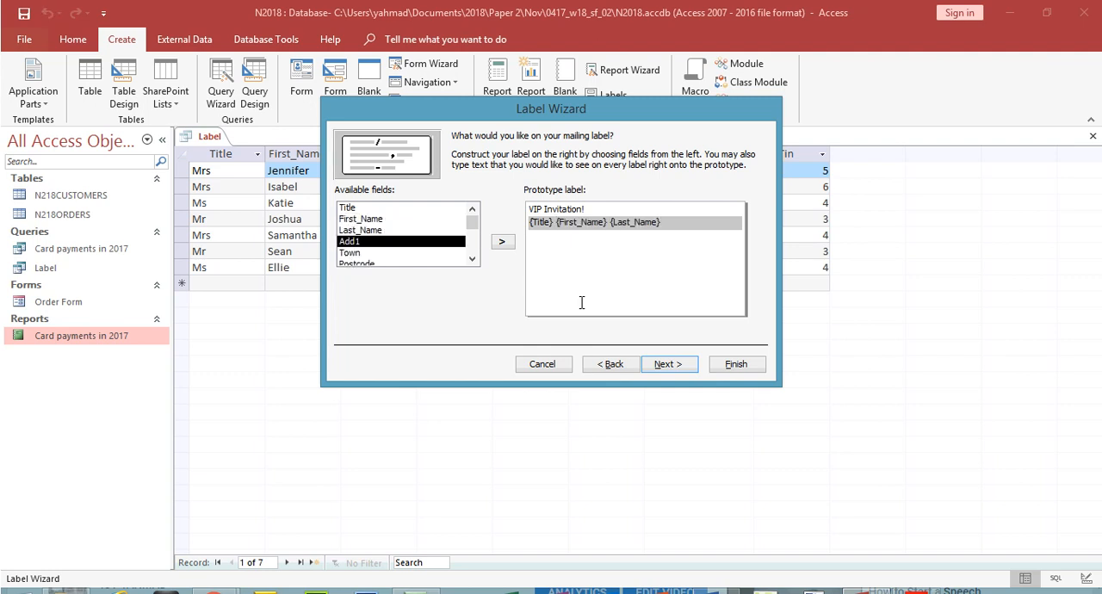
pyautogui.press('Return')
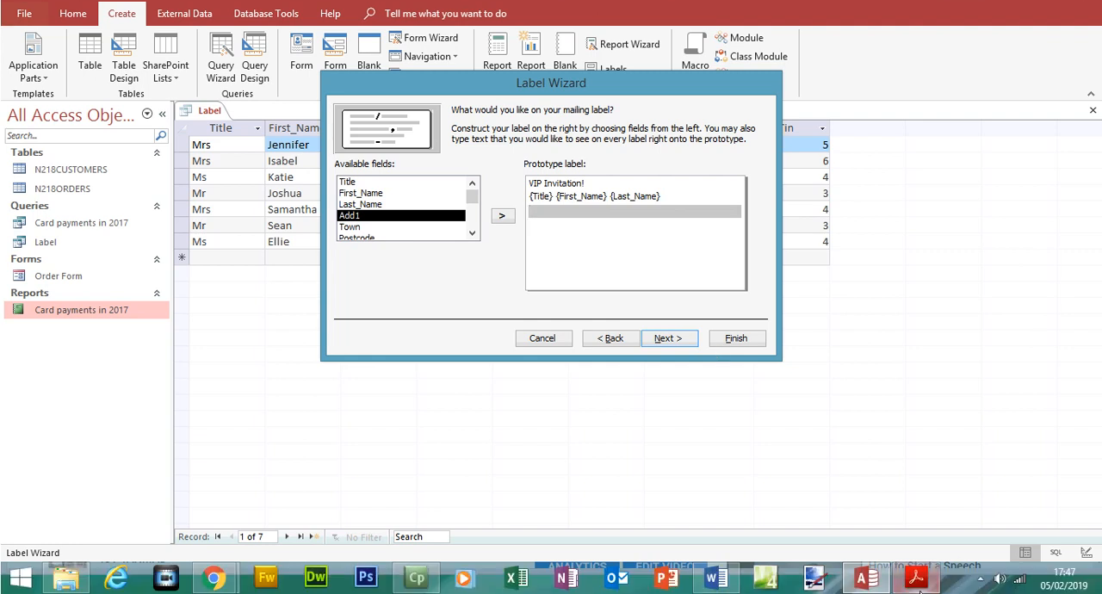
# Step: Following the sample label, add Add1 on its own line and Town with Postcode on the line below it
pyautogui.click(916, 585)
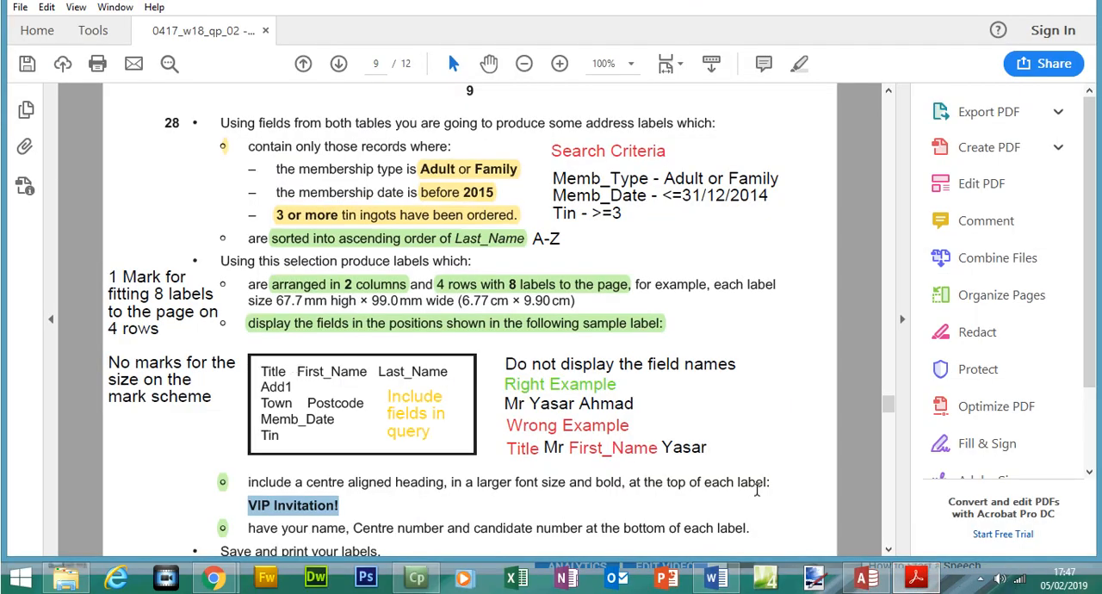
pyautogui.click(917, 578)
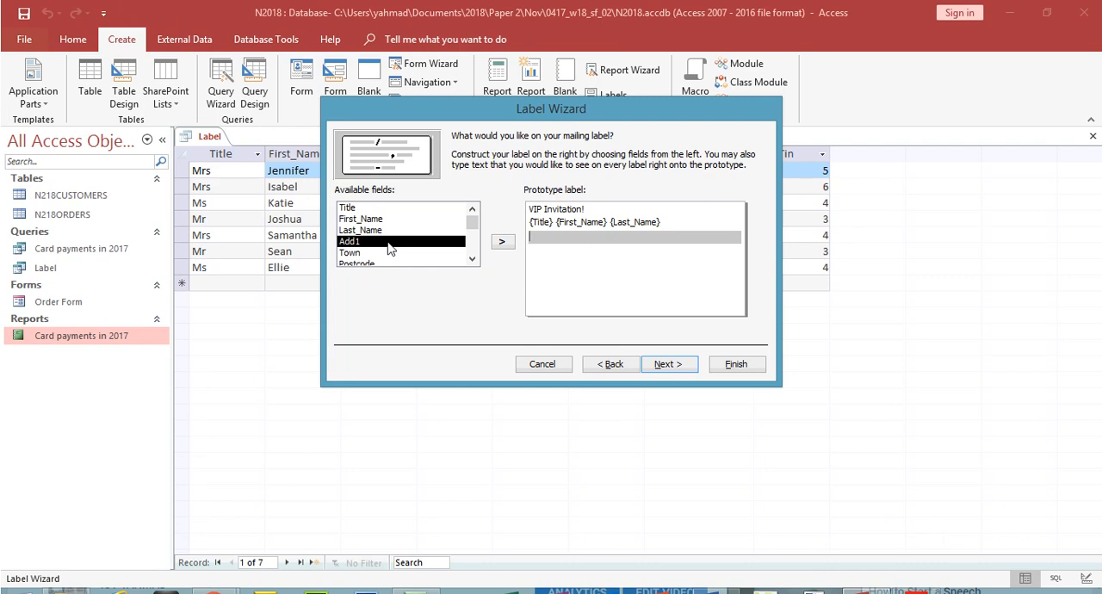
pyautogui.doubleClick(389, 242)
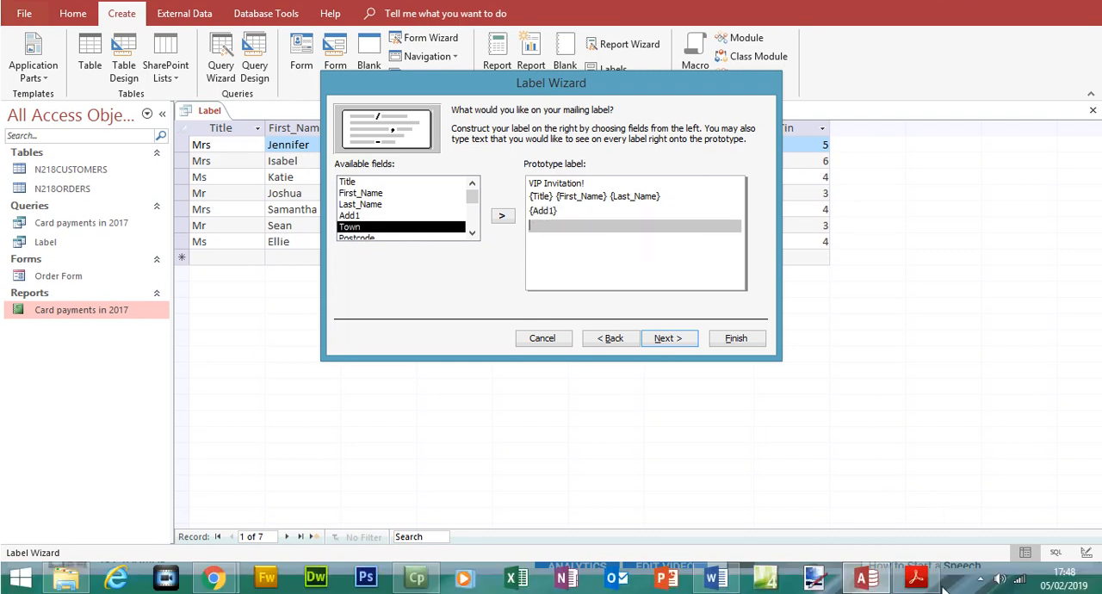
pyautogui.click(917, 578)
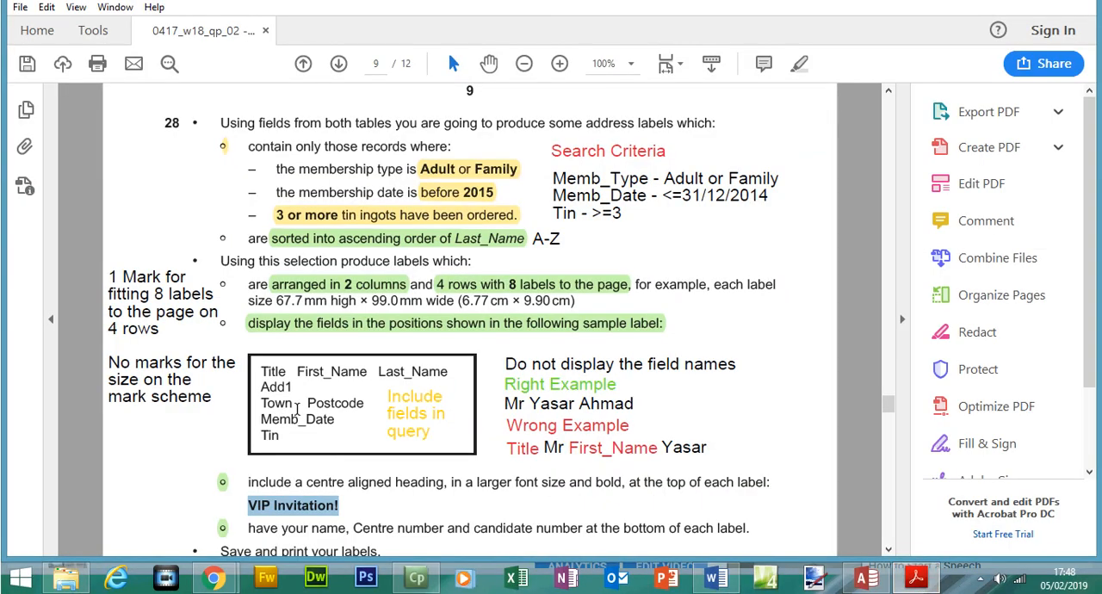
pyautogui.click(915, 578)
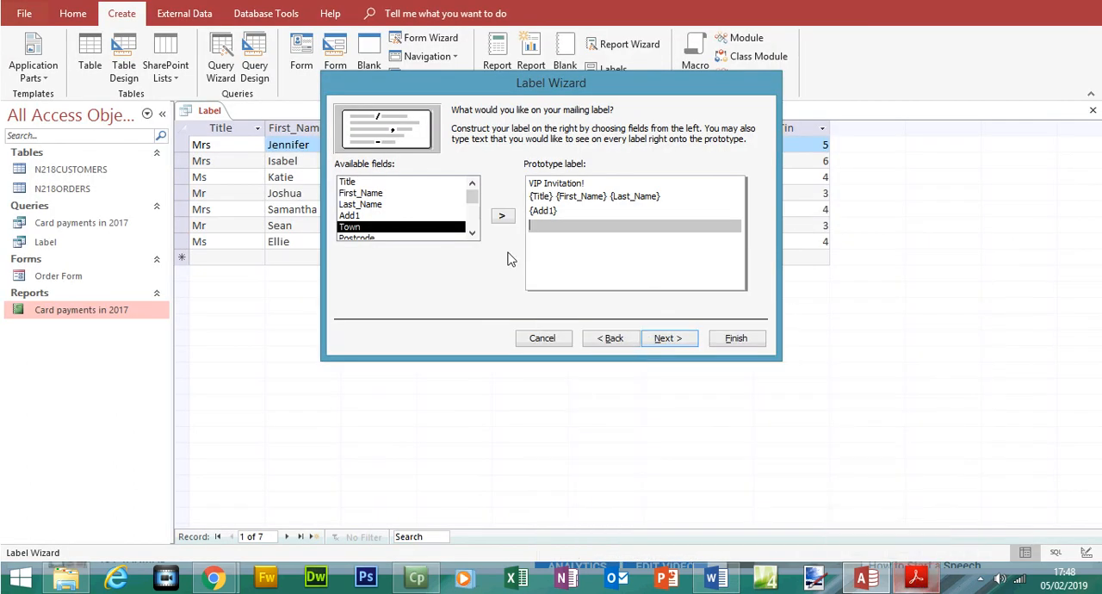
pyautogui.doubleClick(374, 252)
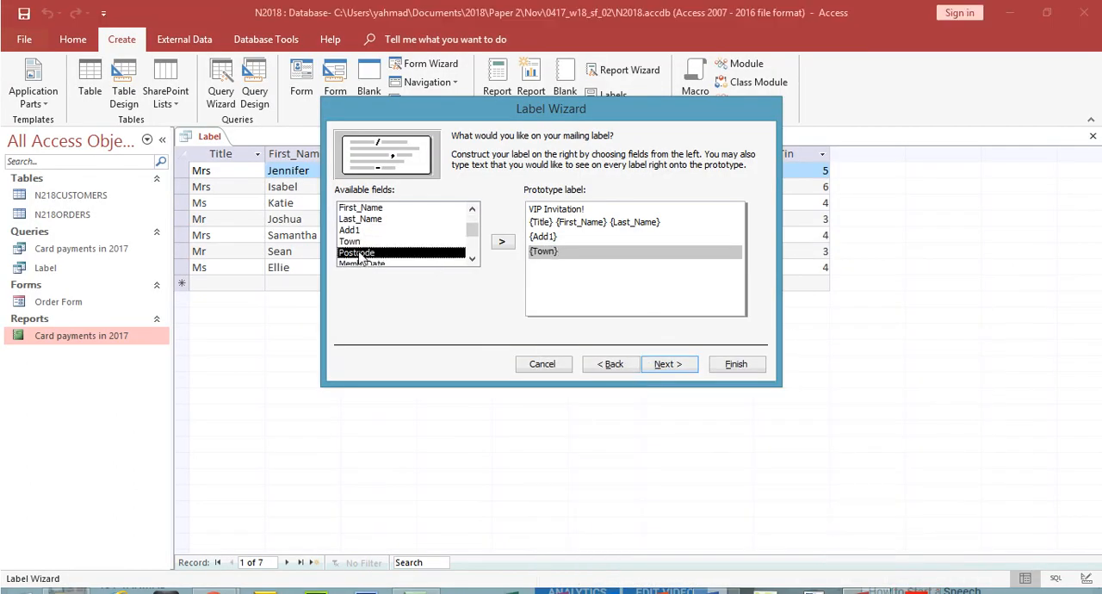
pyautogui.doubleClick(363, 253)
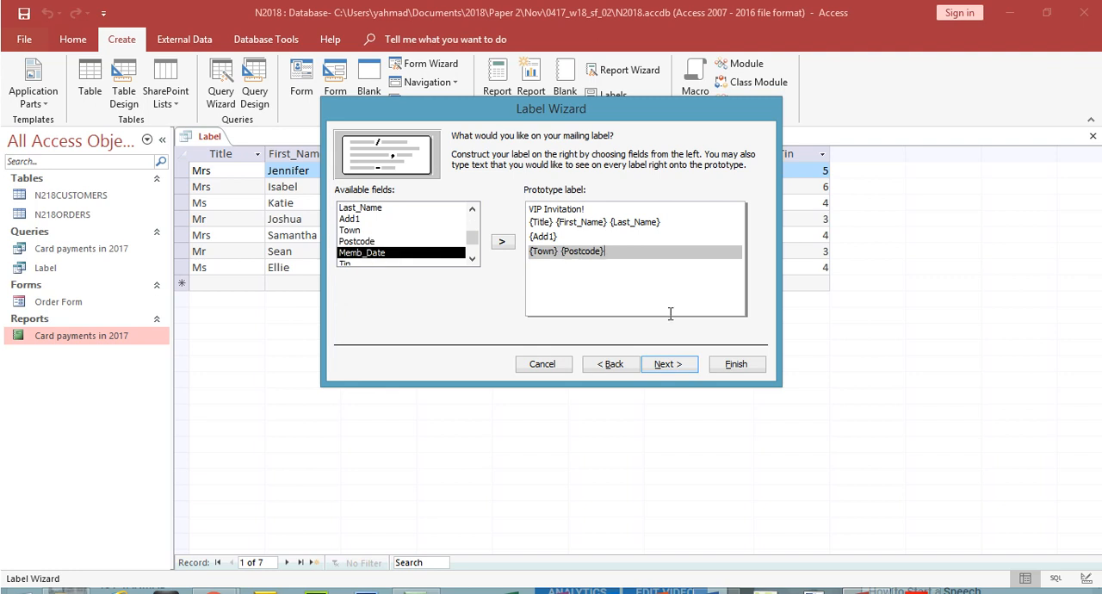
pyautogui.press('Return')
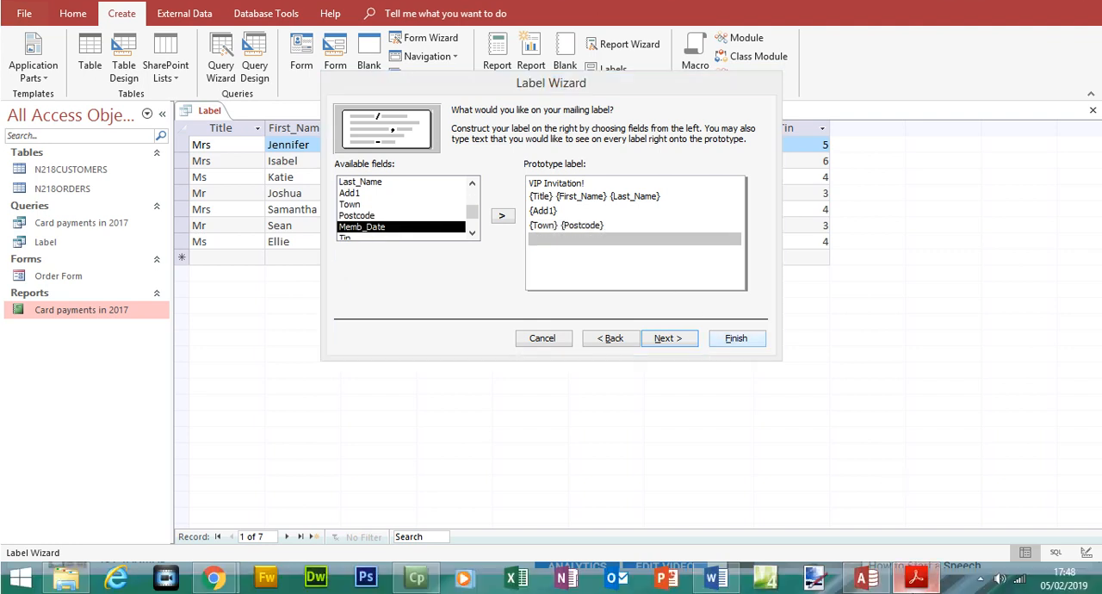
# Step: Add the Memb_Date and Tin fields to the prototype label, each on its own line as in the sample label
pyautogui.click(915, 592)
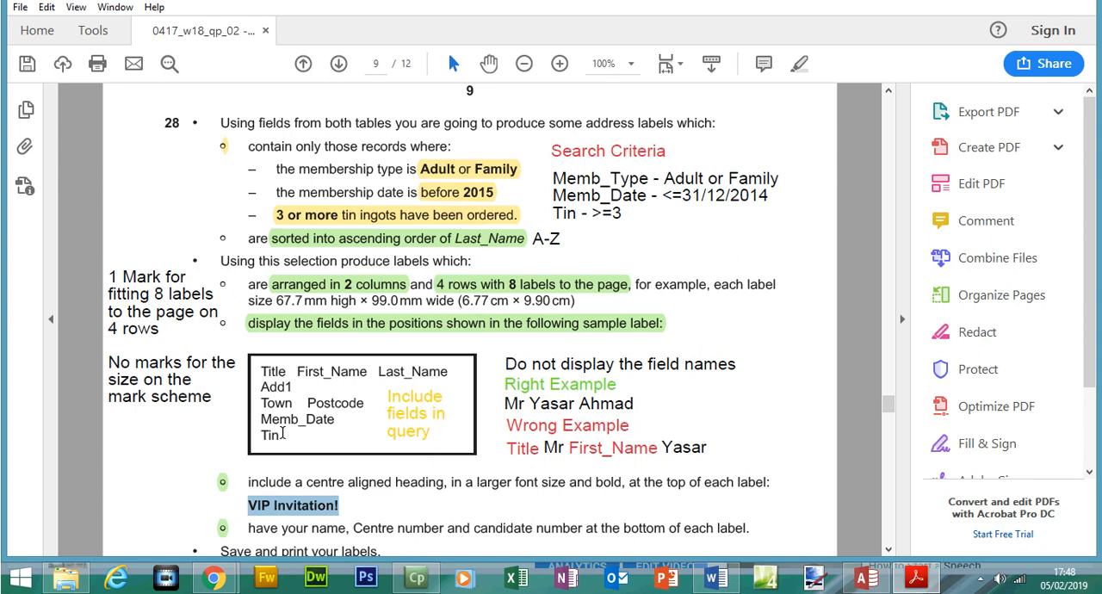
pyautogui.click(912, 575)
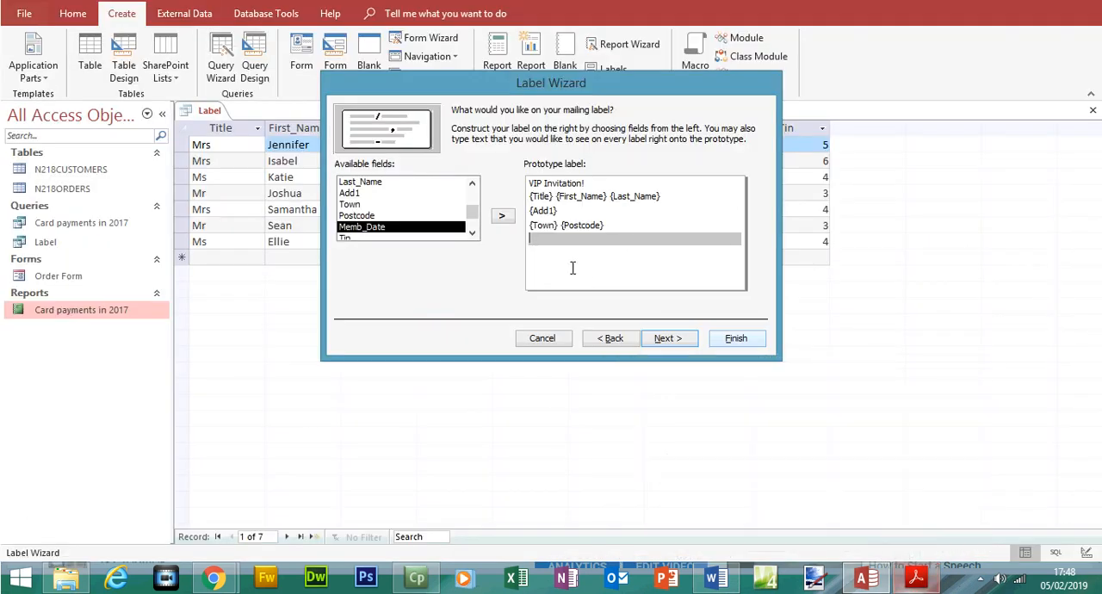
pyautogui.doubleClick(379, 249)
pyautogui.click(374, 260)
pyautogui.doubleClick(372, 254)
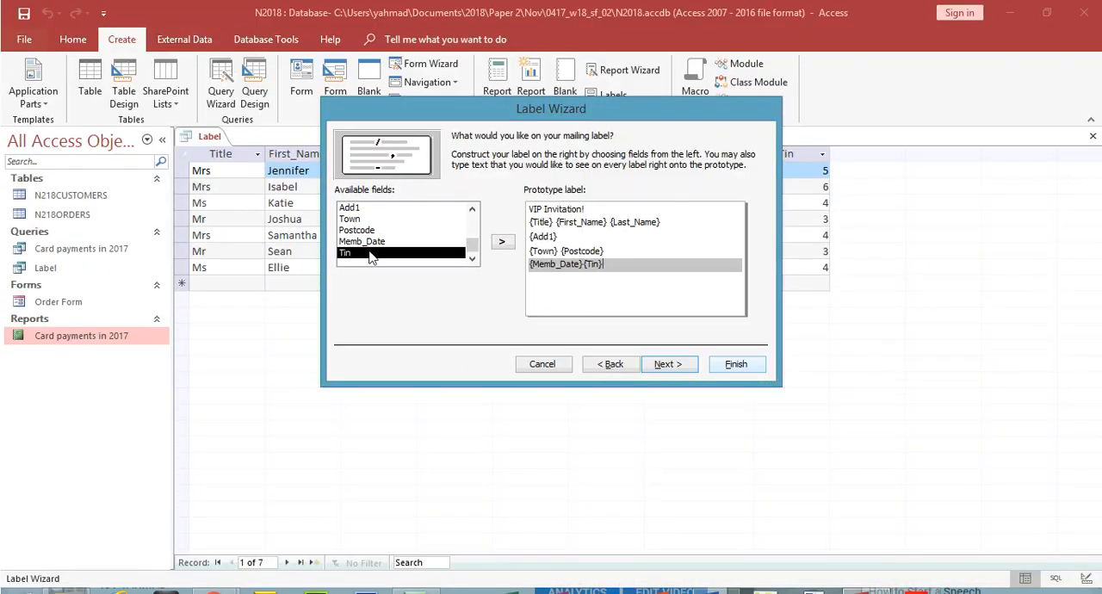
pyautogui.press('BackSpace')
pyautogui.press('Return')
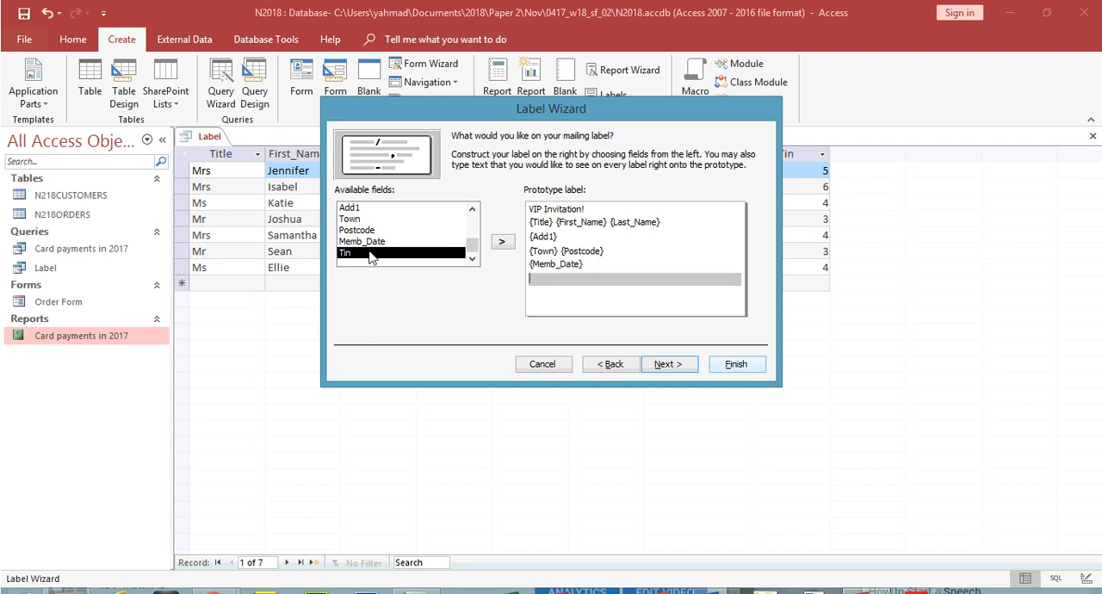
pyautogui.doubleClick(370, 255)
# Step: Leave a blank line below Tin, enter the candidate's name, centre number and candidate number on the last line, and accept the label content
pyautogui.click(536, 297)
pyautogui.click(537, 308)
pyautogui.click(921, 577)
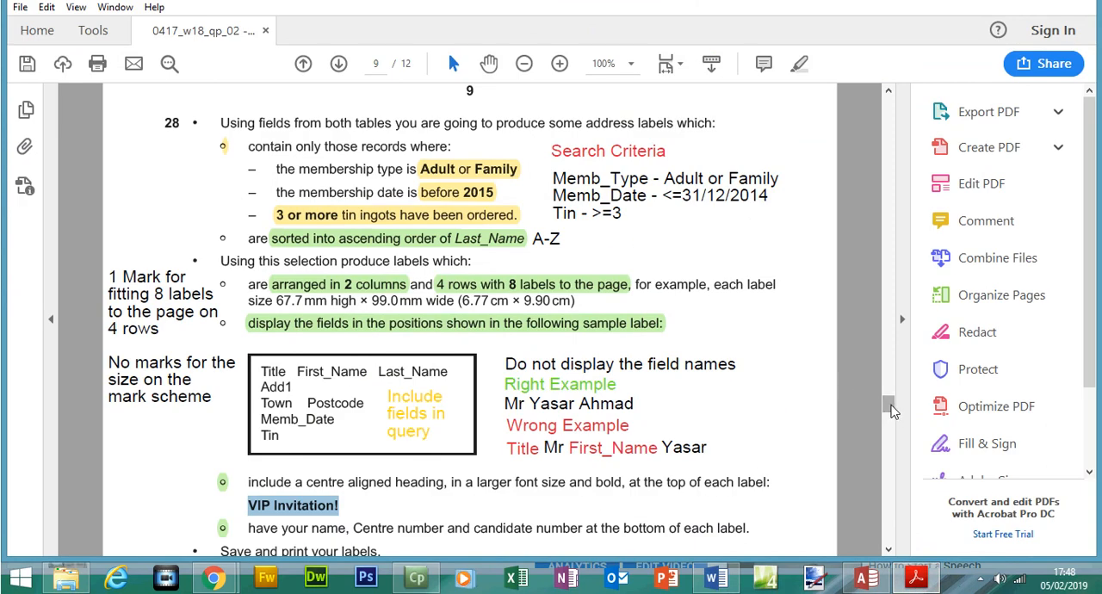
pyautogui.scroll(-1, 892, 412)
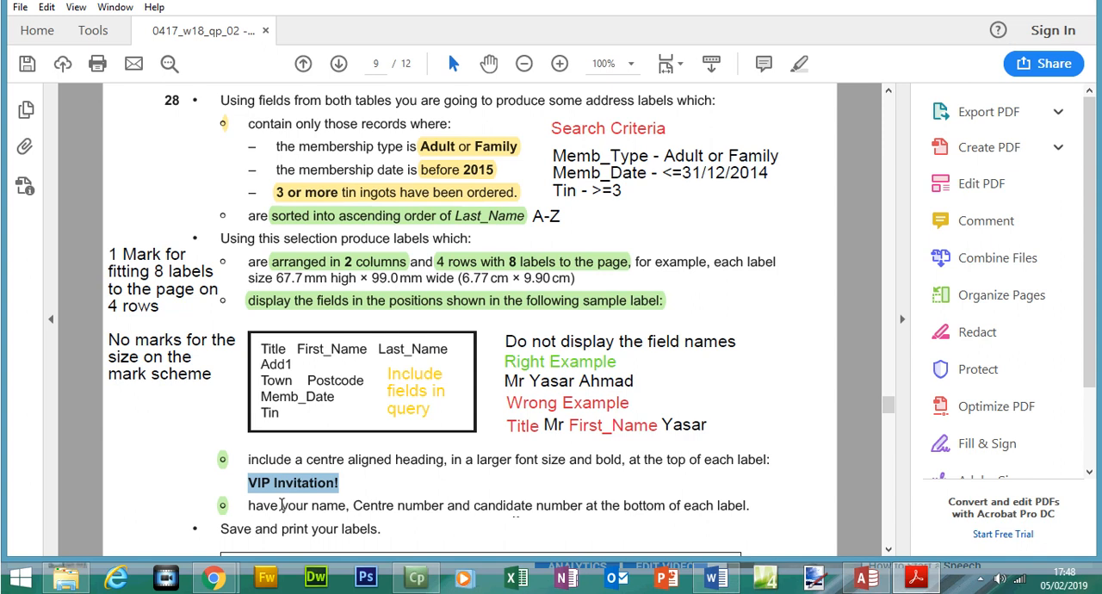
pyautogui.click(915, 577)
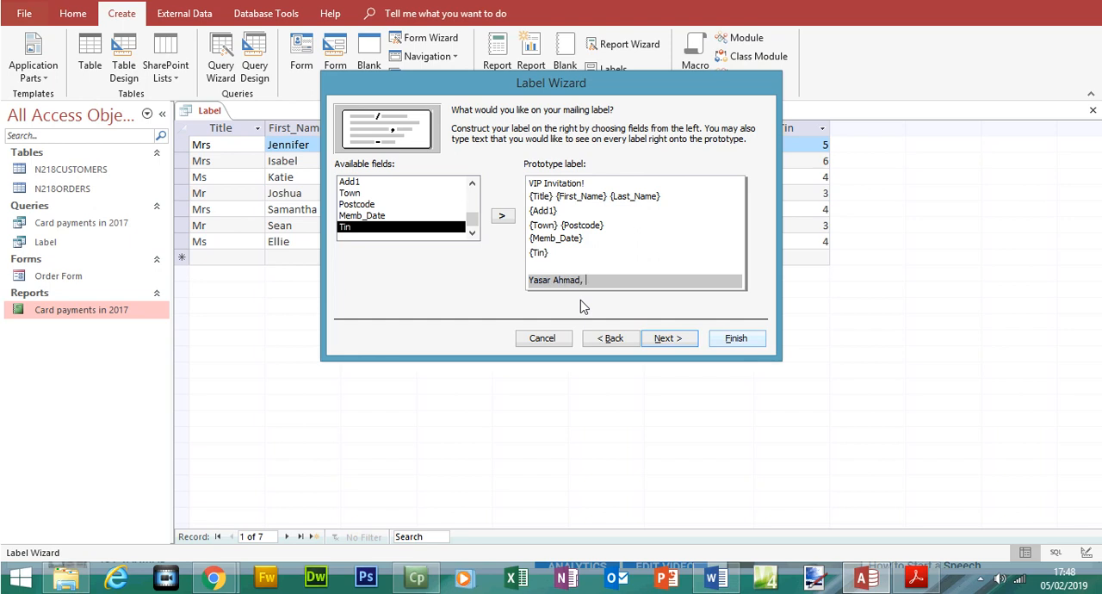
pyautogui.click(916, 578)
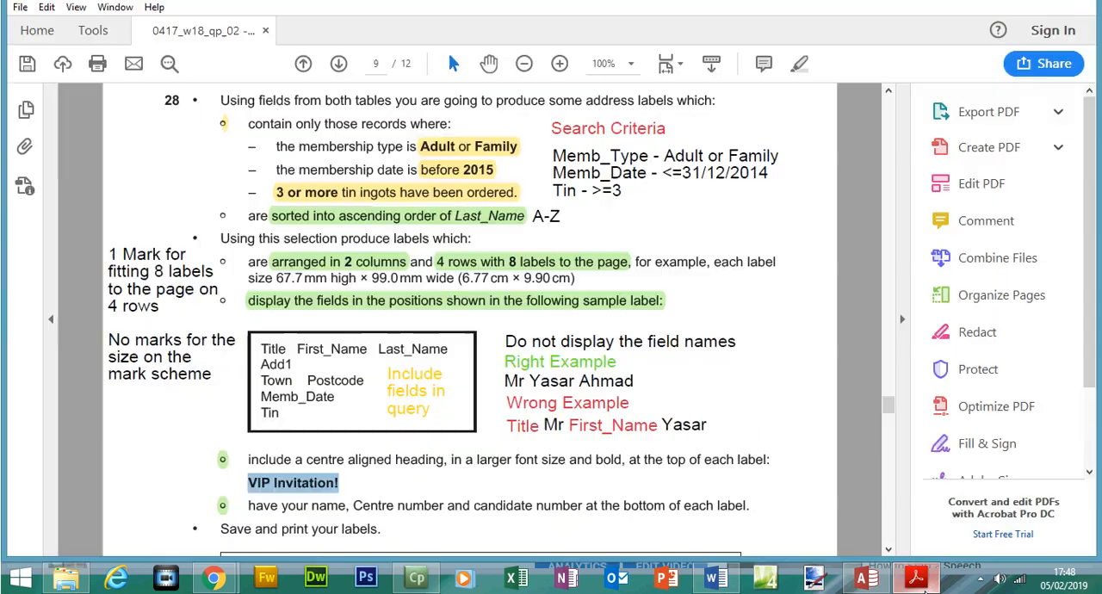
pyautogui.click(916, 577)
pyautogui.write('5678, ')
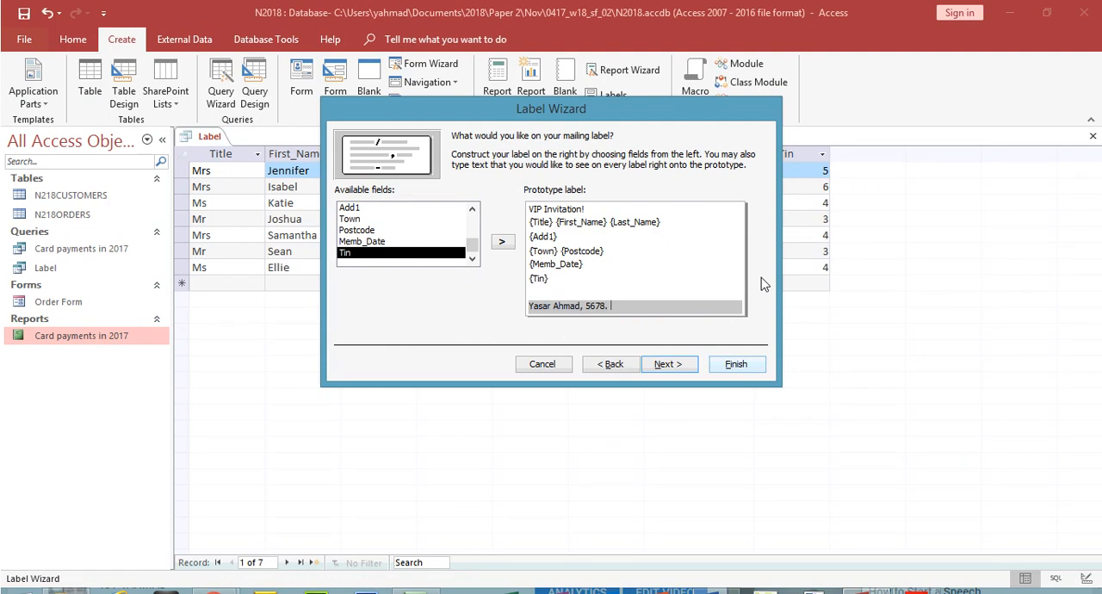
pyautogui.write('1234')
pyautogui.click(673, 365)
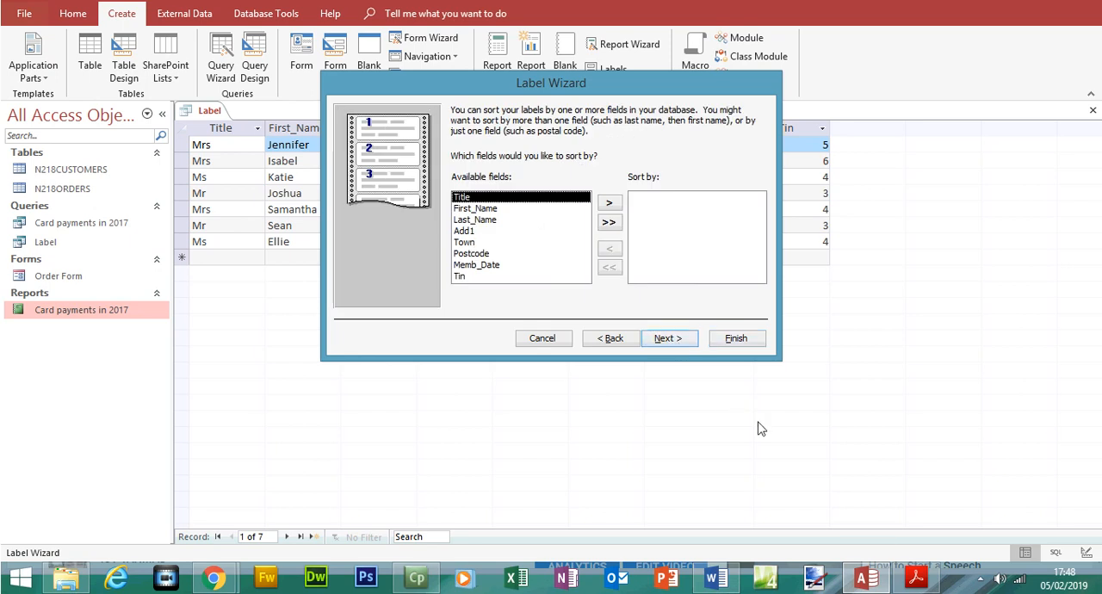
# Step: Check the sort requirement in the exam paper, then set the labels to sort by Last_Name and accept the sorting
pyautogui.click(915, 577)
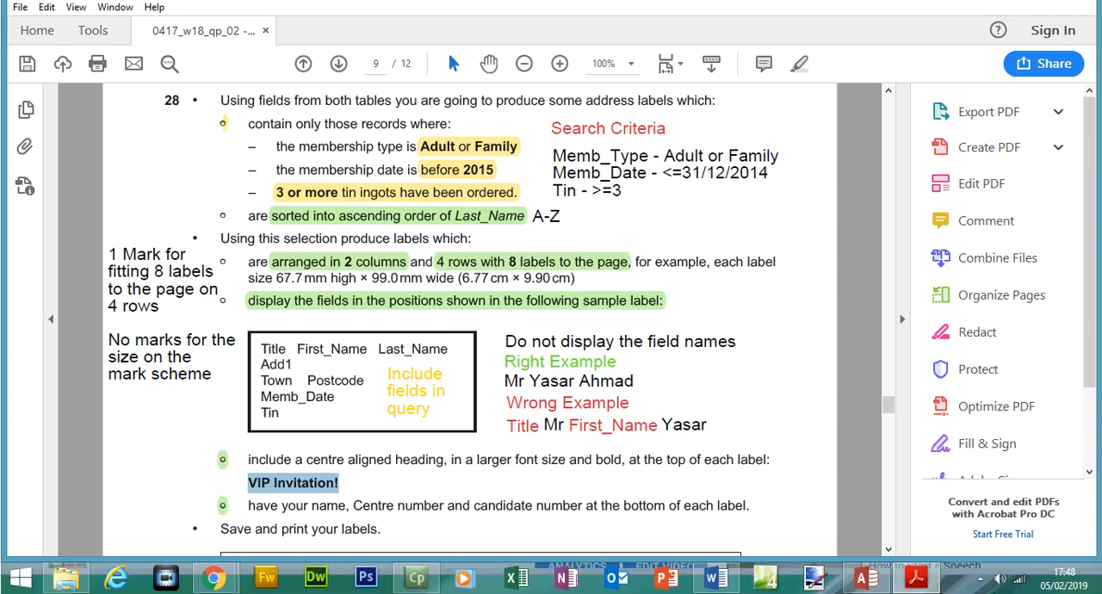
pyautogui.click(934, 585)
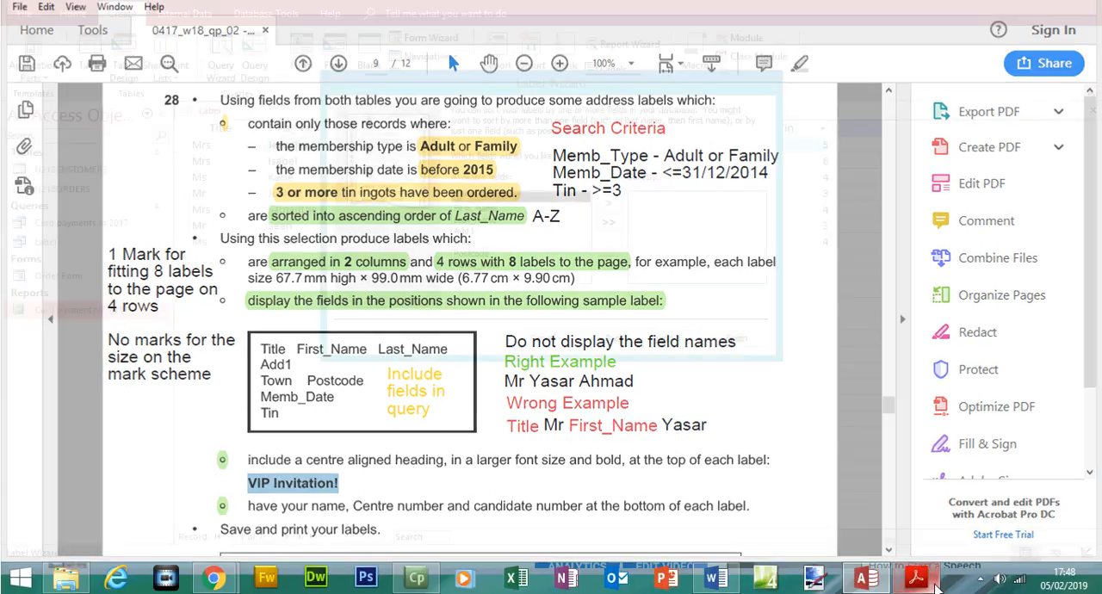
pyautogui.click(482, 220)
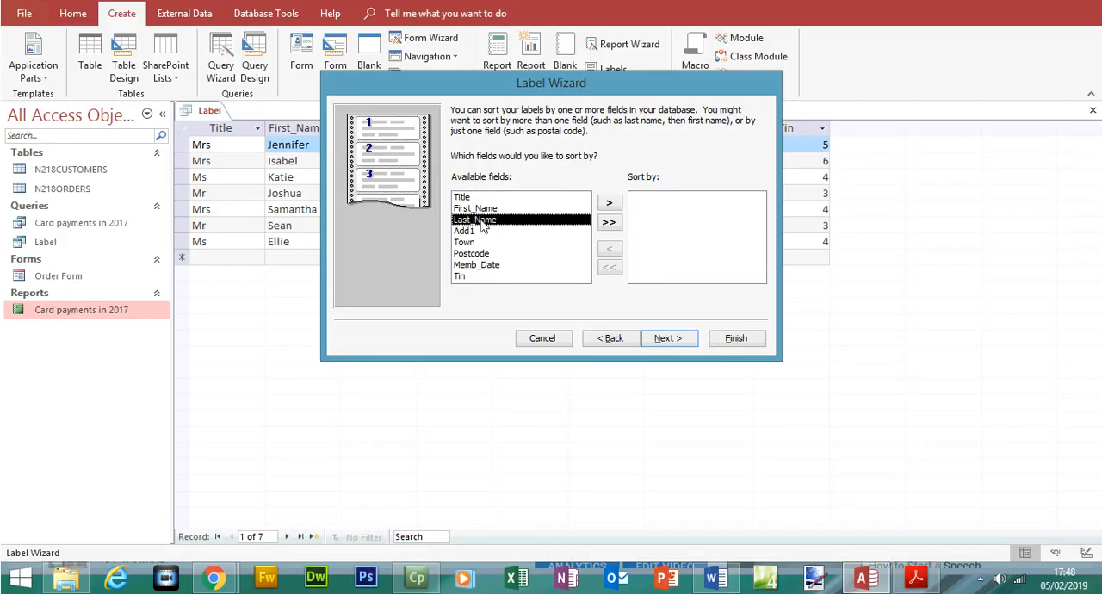
pyautogui.click(608, 203)
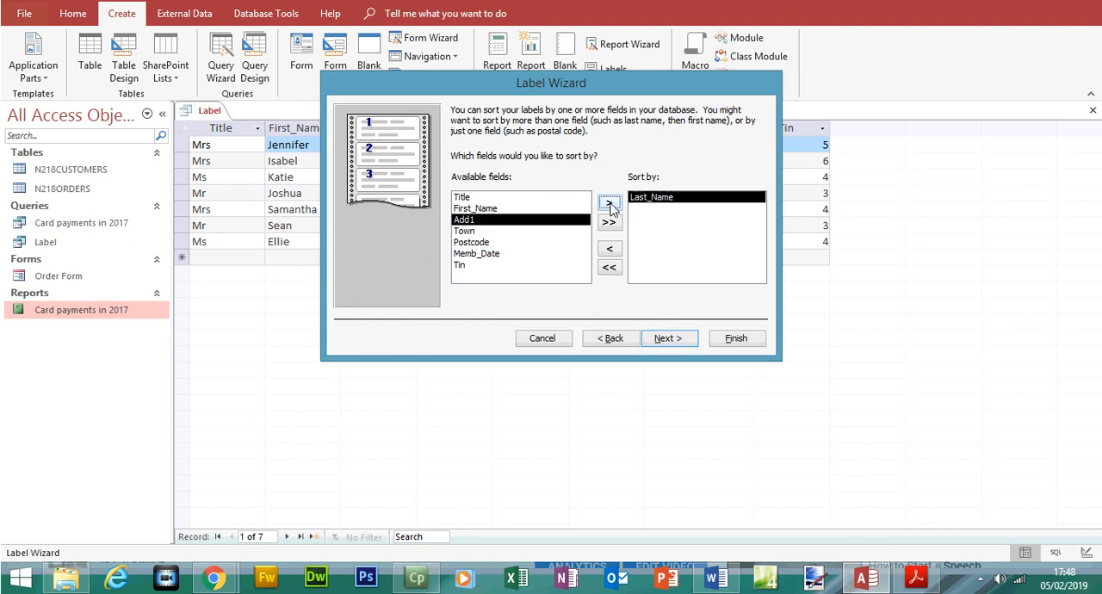
pyautogui.click(686, 345)
pyautogui.click(625, 346)
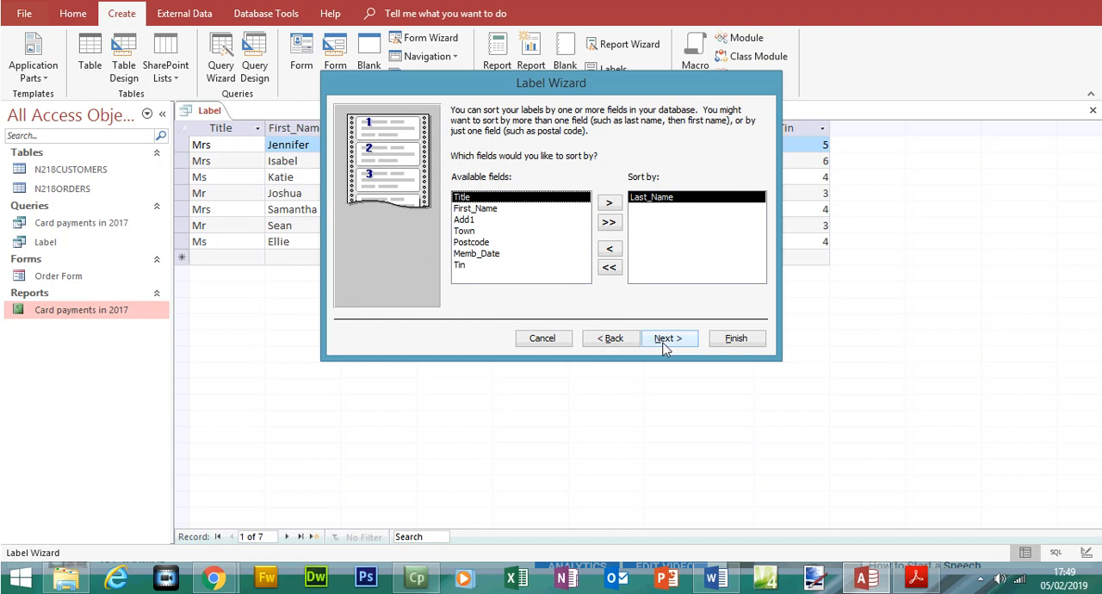
pyautogui.click(663, 344)
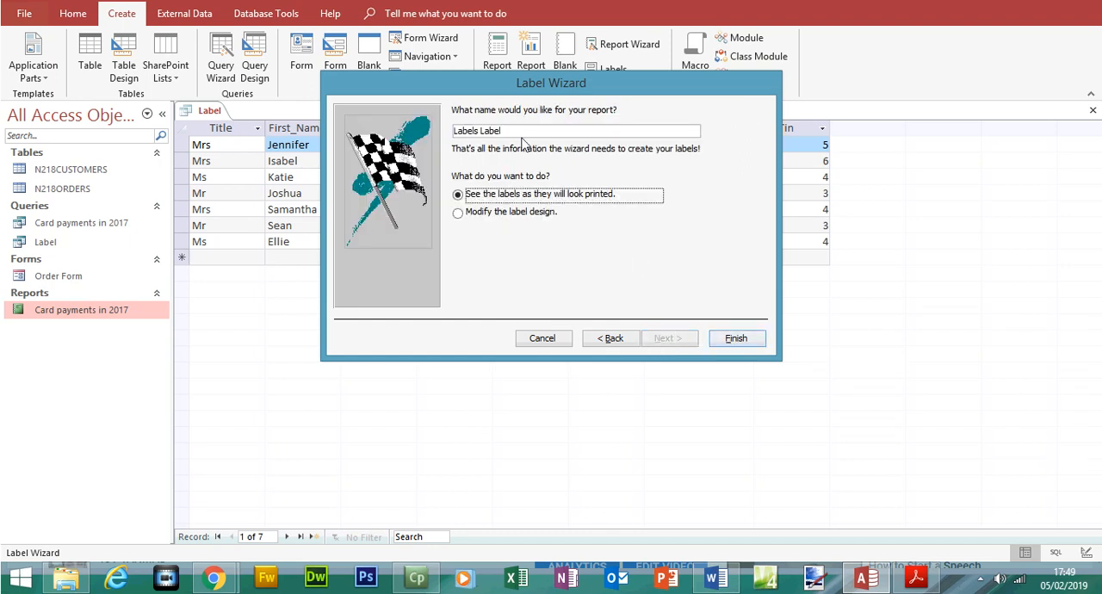
# Step: Name the report Label and finish the wizard, showing the labels as they will look printed
pyautogui.moveTo(520, 130); pyautogui.dragTo(479, 136)
pyautogui.press('BackSpace')
pyautogui.press('BackSpace')
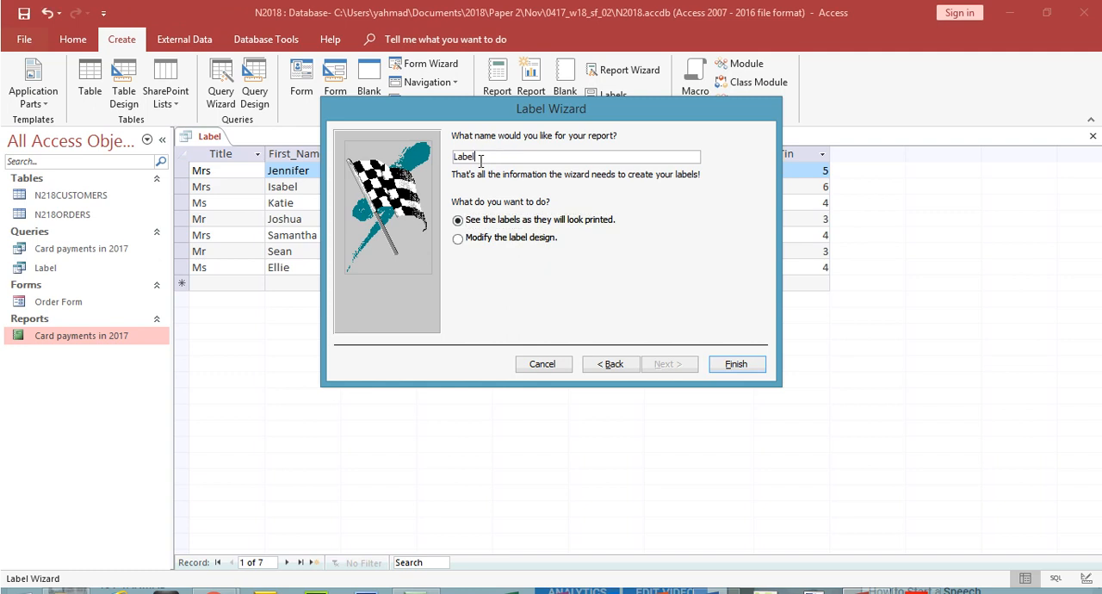
pyautogui.click(739, 365)
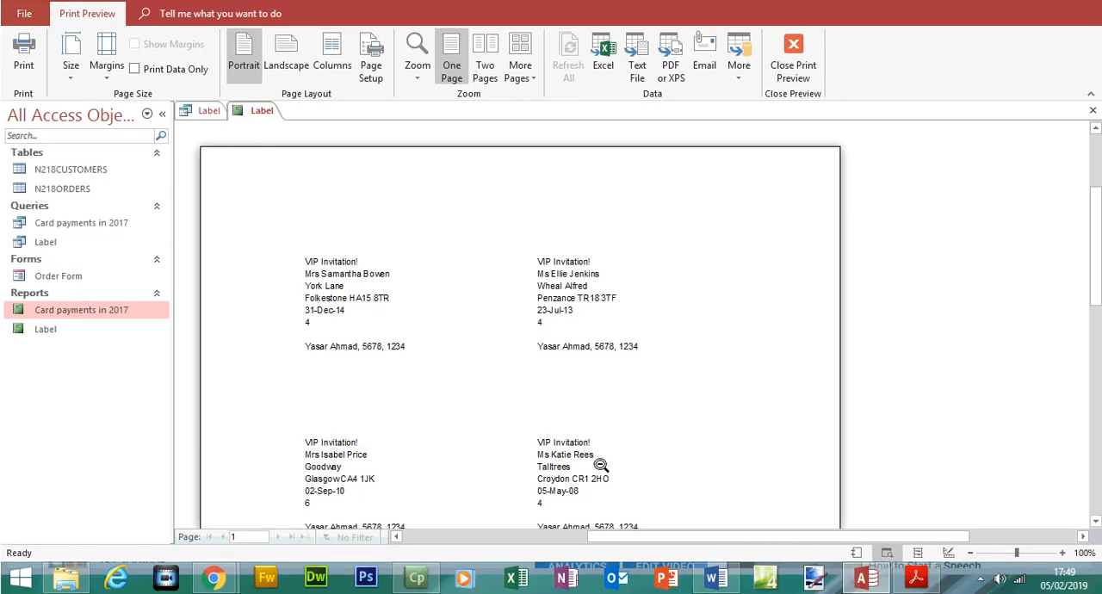
# Step: Compare the label preview with the exam paper's requirement for 2 columns and 4 rows with 8 labels to the page
pyautogui.moveTo(1096, 217); pyautogui.dragTo(1097, 239)
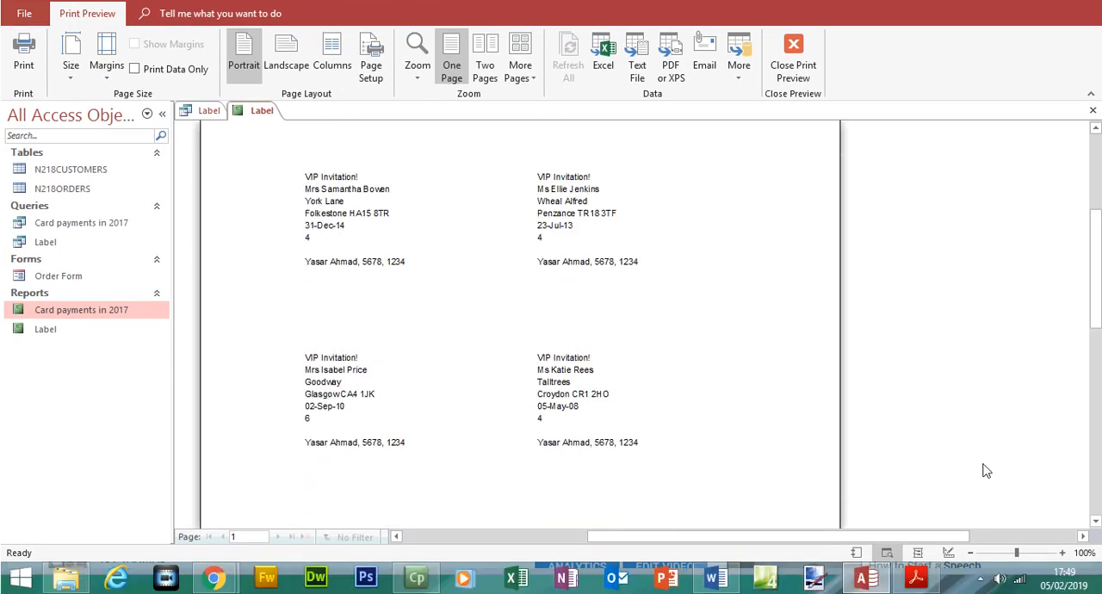
pyautogui.click(970, 579)
pyautogui.click(970, 578)
pyautogui.click(970, 578)
pyautogui.click(975, 552)
pyautogui.click(975, 553)
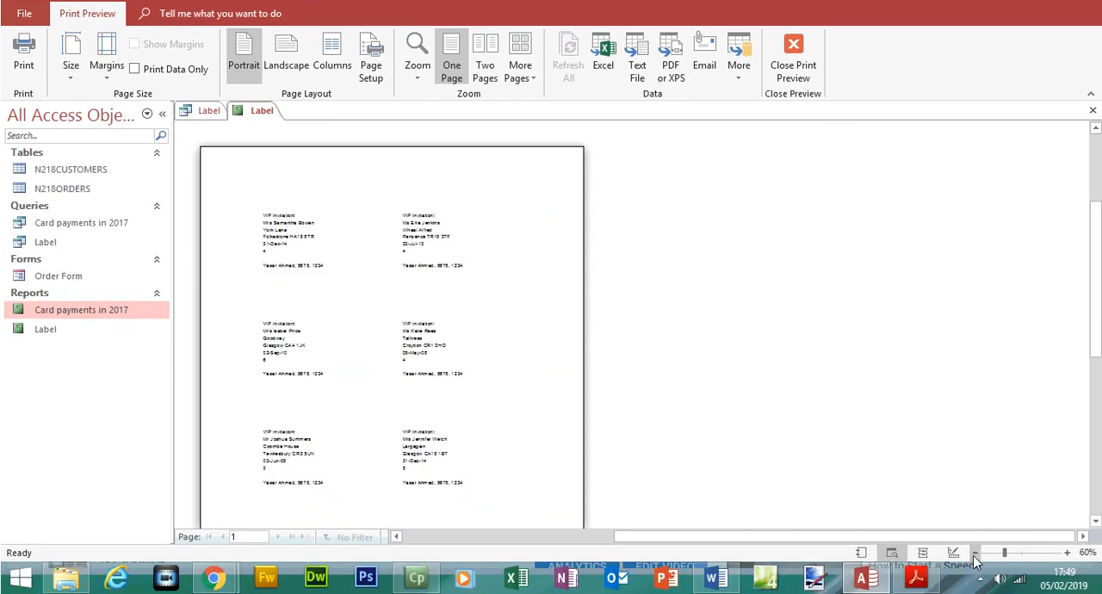
pyautogui.click(914, 580)
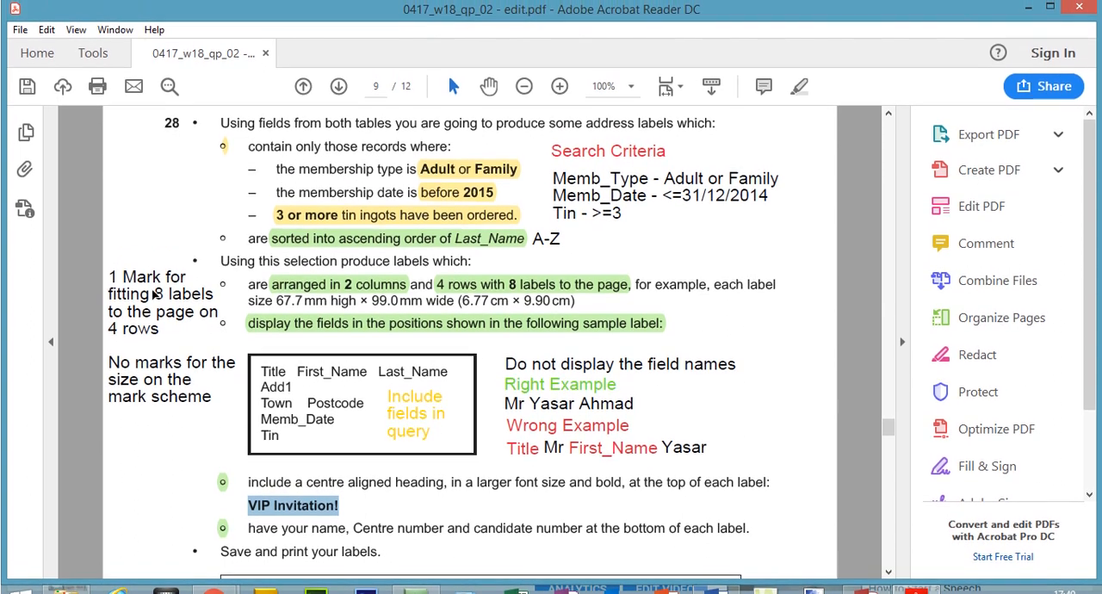
pyautogui.click(352, 318)
pyautogui.click(348, 278)
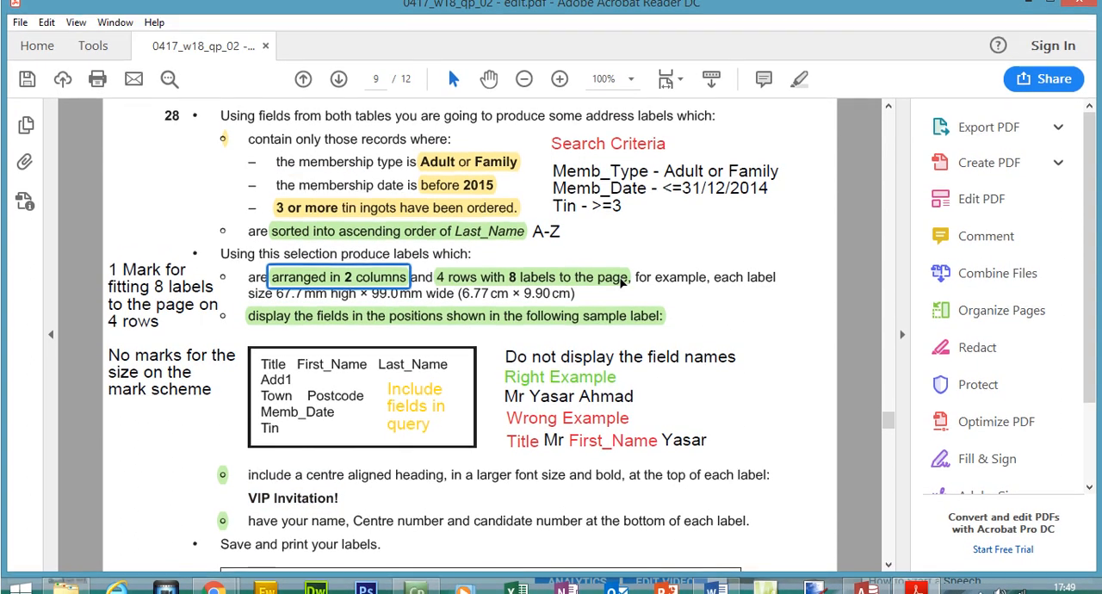
pyautogui.click(440, 278)
pyautogui.click(399, 303)
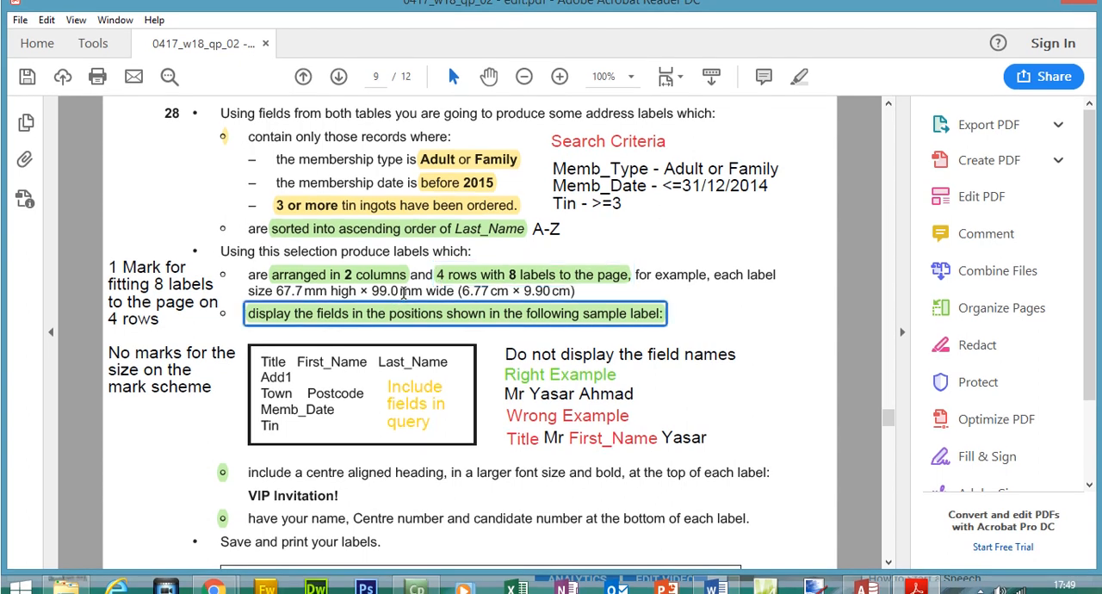
pyautogui.click(515, 279)
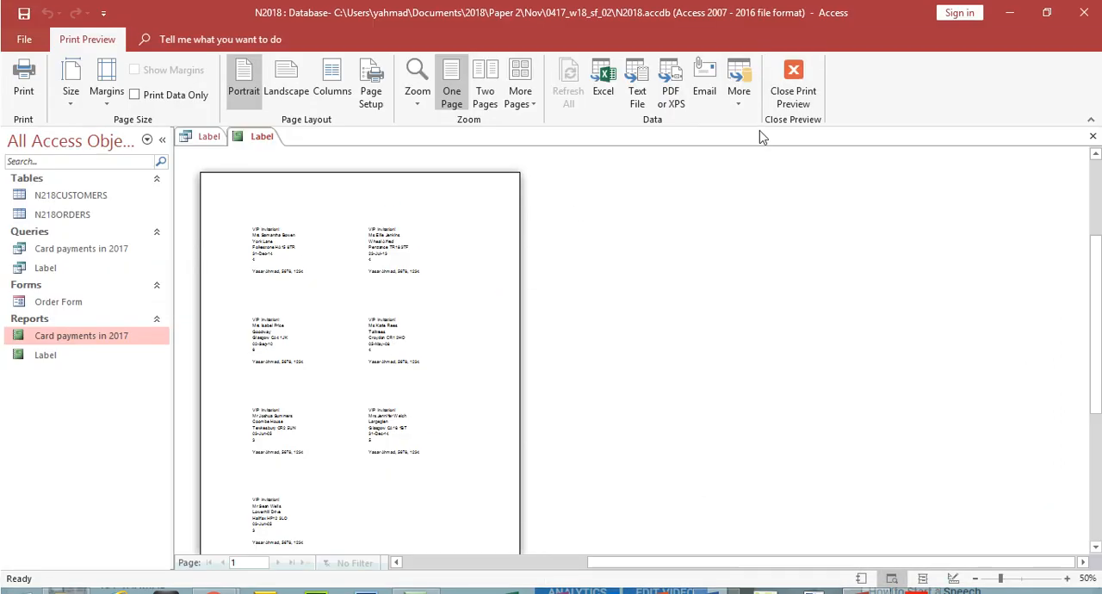
# Step: In the report's Design View, centre the VIP Invitation! heading and make it 14 pt bold
pyautogui.click(793, 77)
pyautogui.click(33, 110)
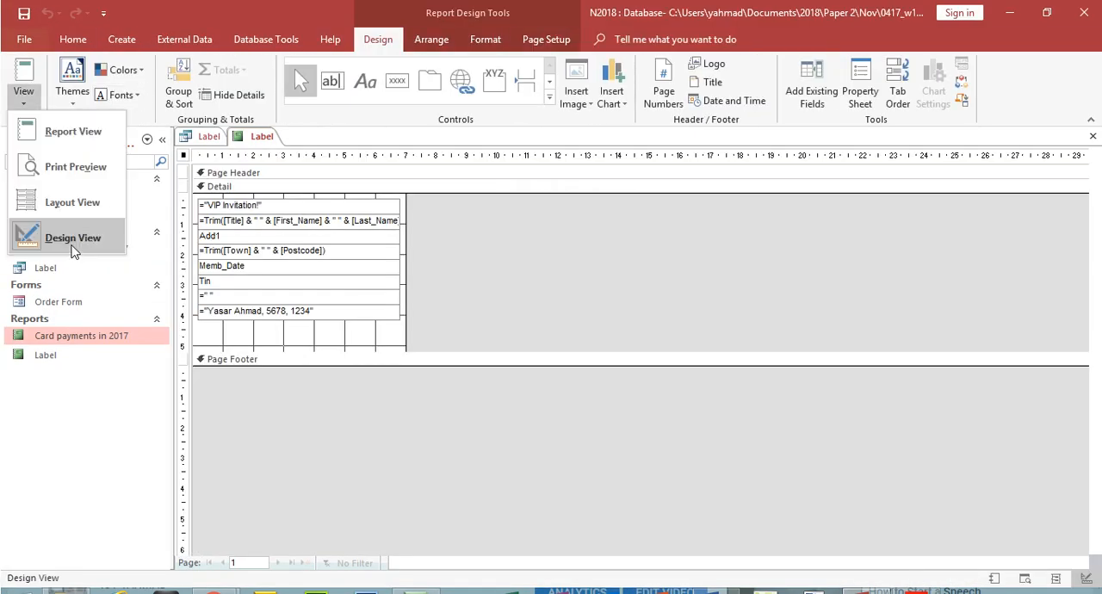
pyautogui.click(358, 209)
pyautogui.click(258, 207)
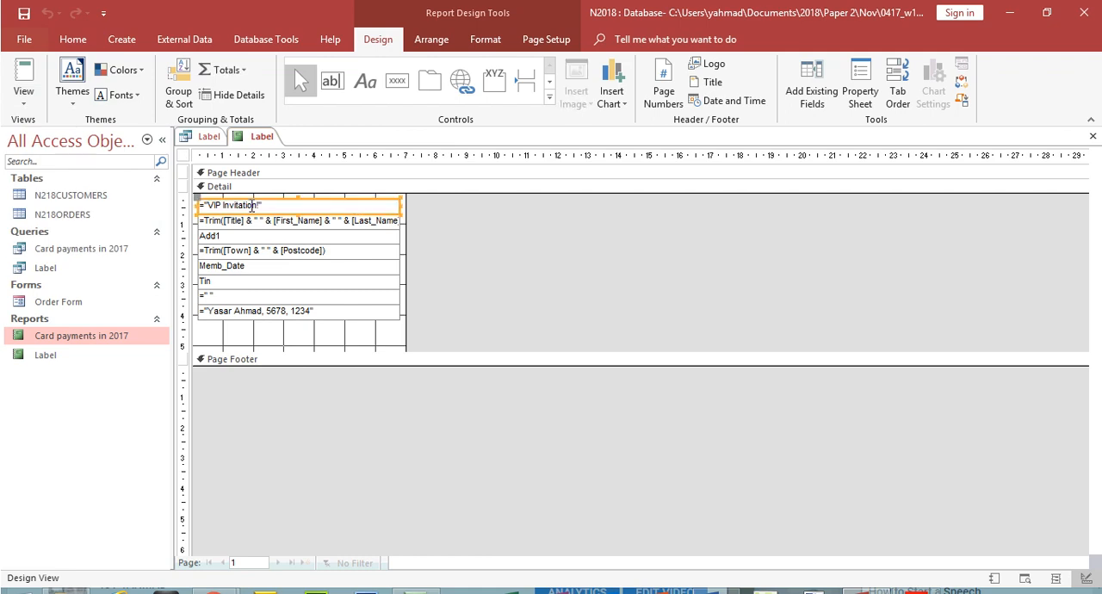
pyautogui.click(73, 39)
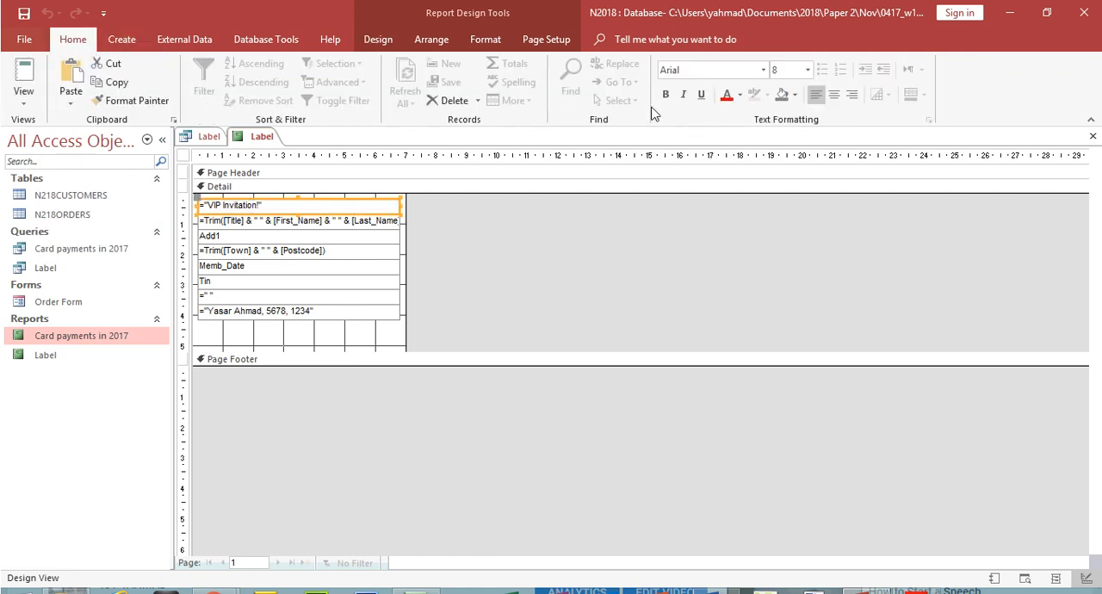
pyautogui.click(833, 93)
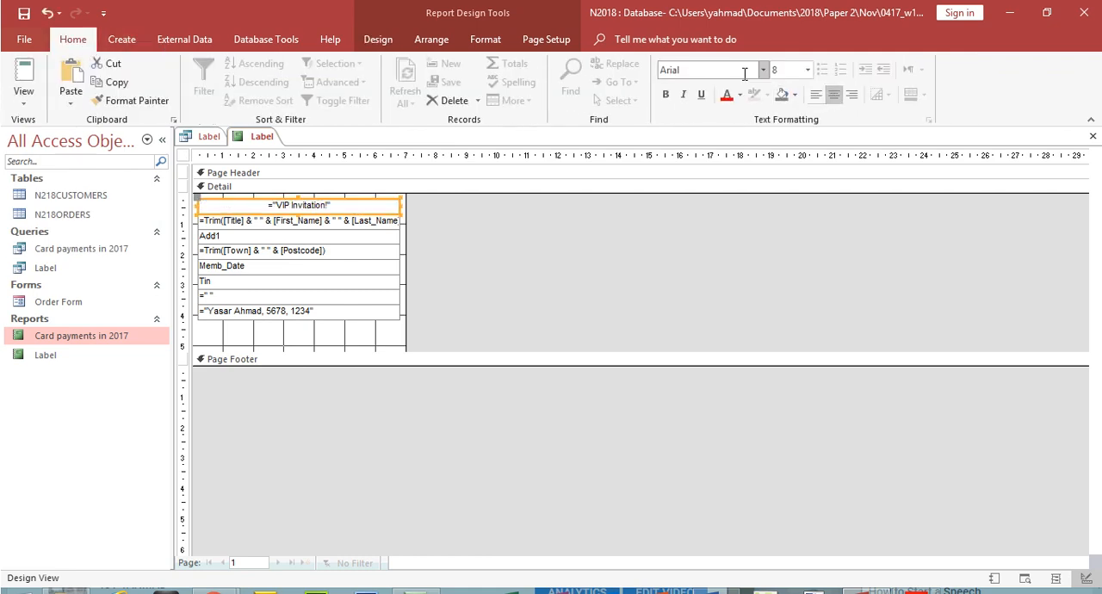
pyautogui.click(806, 70)
pyautogui.click(791, 165)
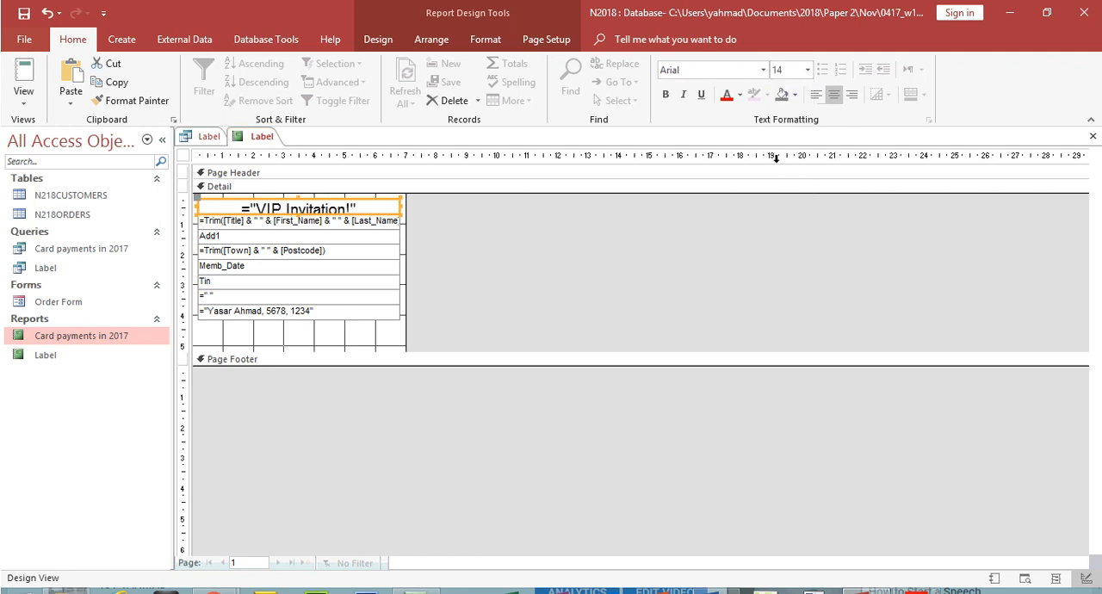
pyautogui.click(665, 94)
pyautogui.click(417, 224)
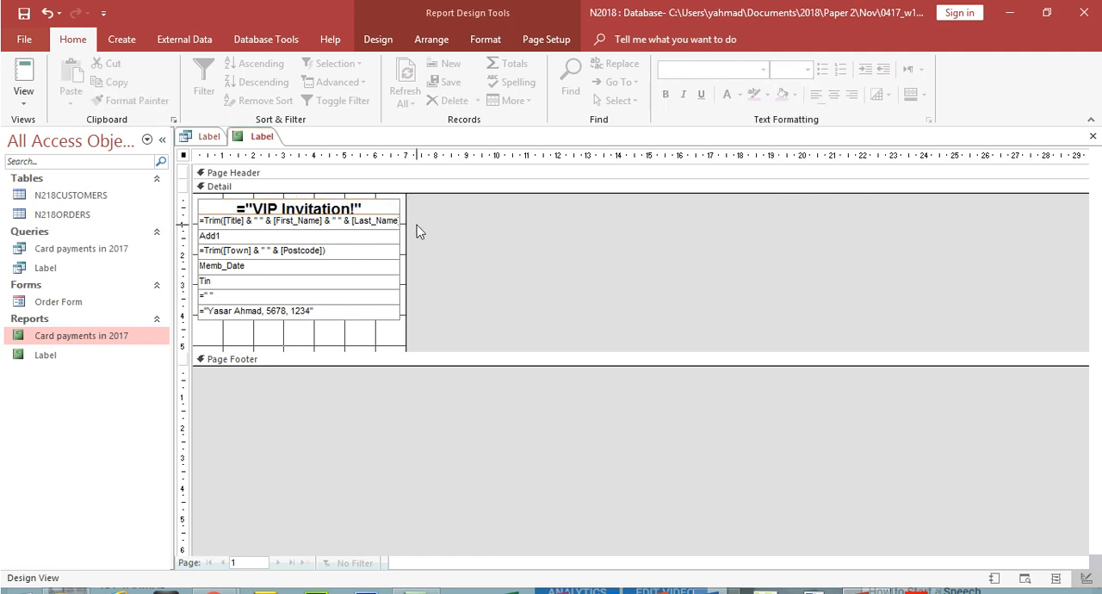
# Step: Move the fields below the heading down slightly and enlarge the VIP Invitation! box to about 0.9 cm high
pyautogui.moveTo(412, 218); pyautogui.dragTo(336, 316)
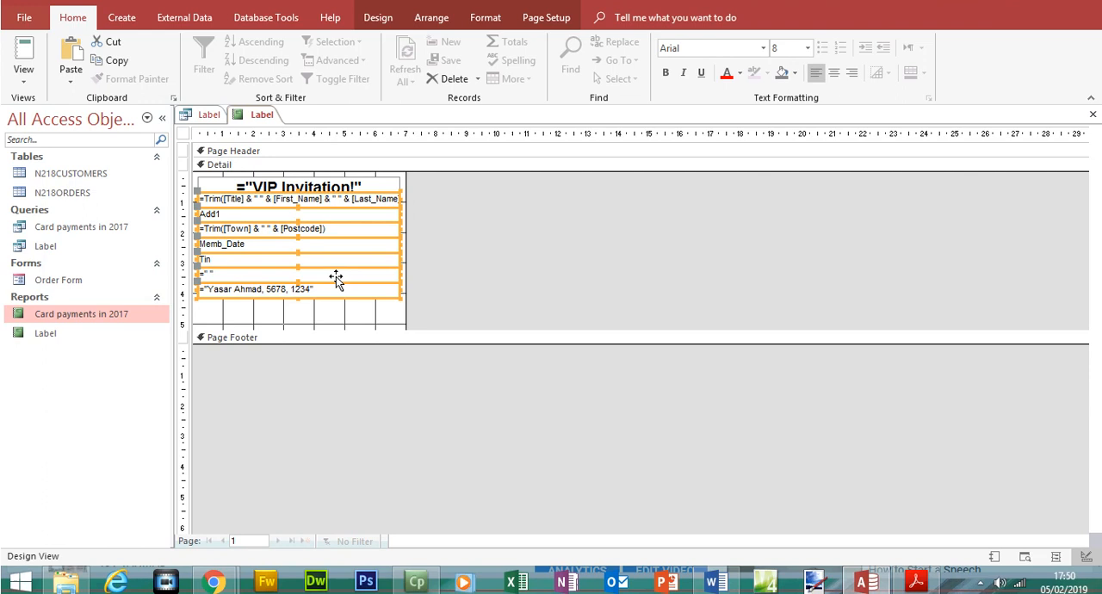
pyautogui.moveTo(336, 276); pyautogui.dragTo(336, 282)
pyautogui.moveTo(327, 231); pyautogui.dragTo(298, 223)
pyautogui.click(312, 215)
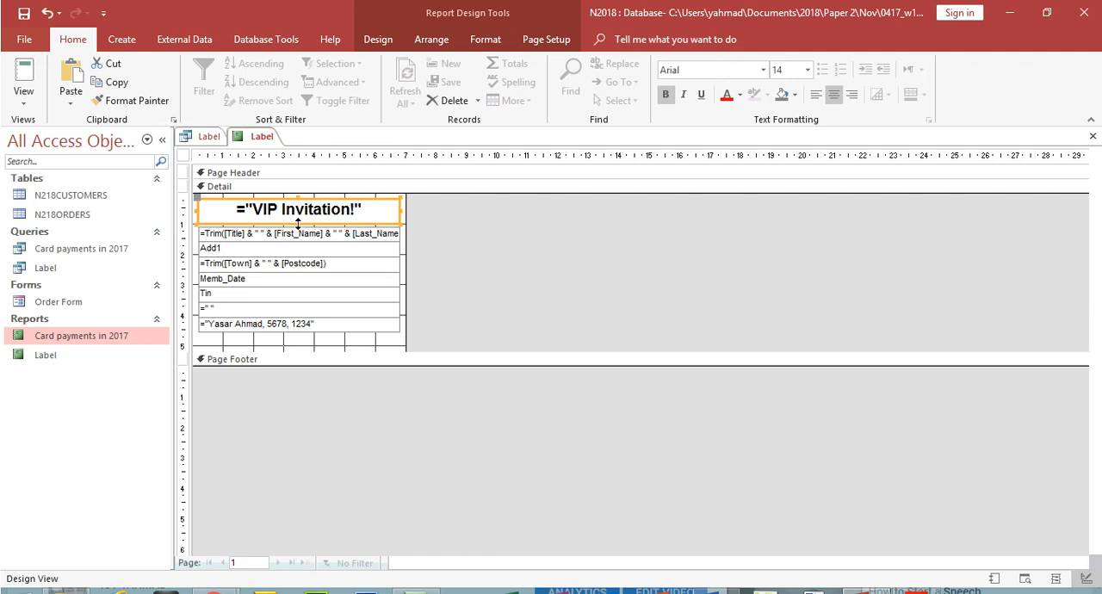
# Step: Examine the formatted heading and label arrangement in Report View and Print Preview
pyautogui.click(23, 97)
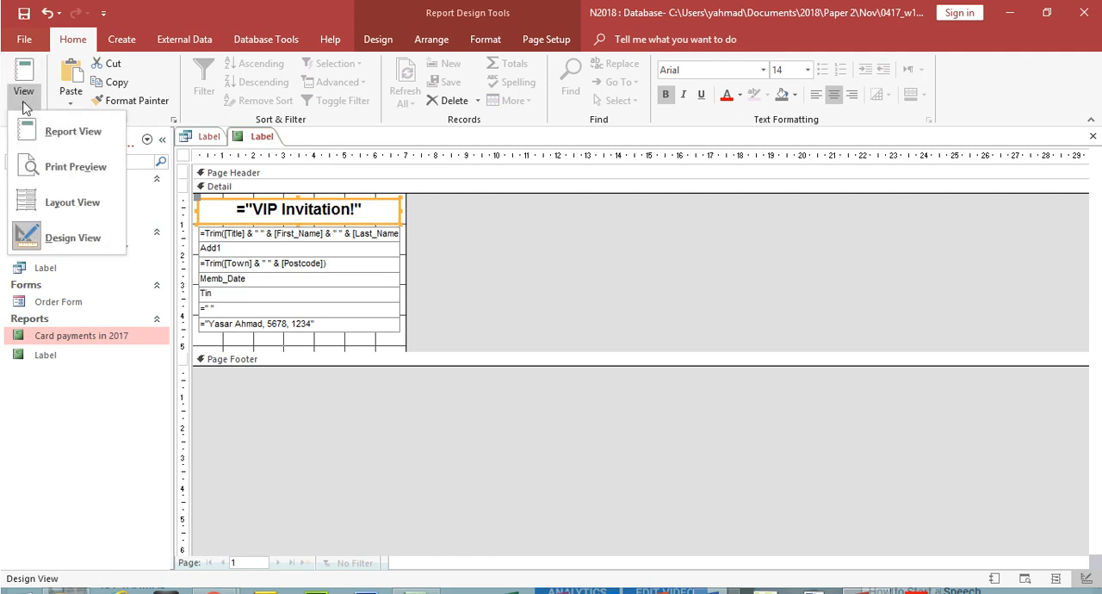
pyautogui.click(74, 131)
pyautogui.click(32, 104)
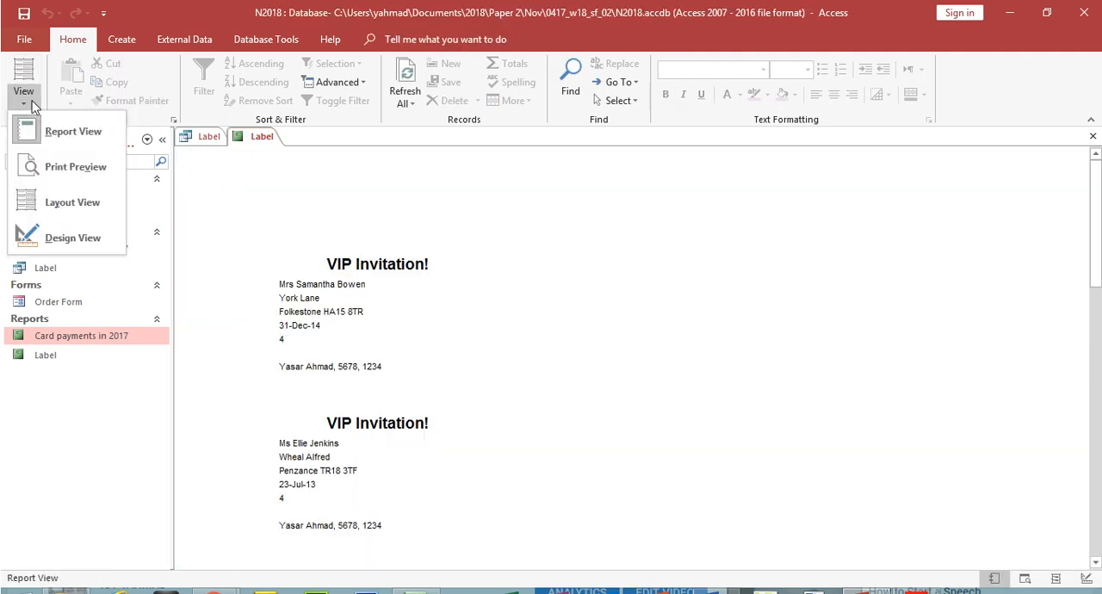
pyautogui.click(86, 175)
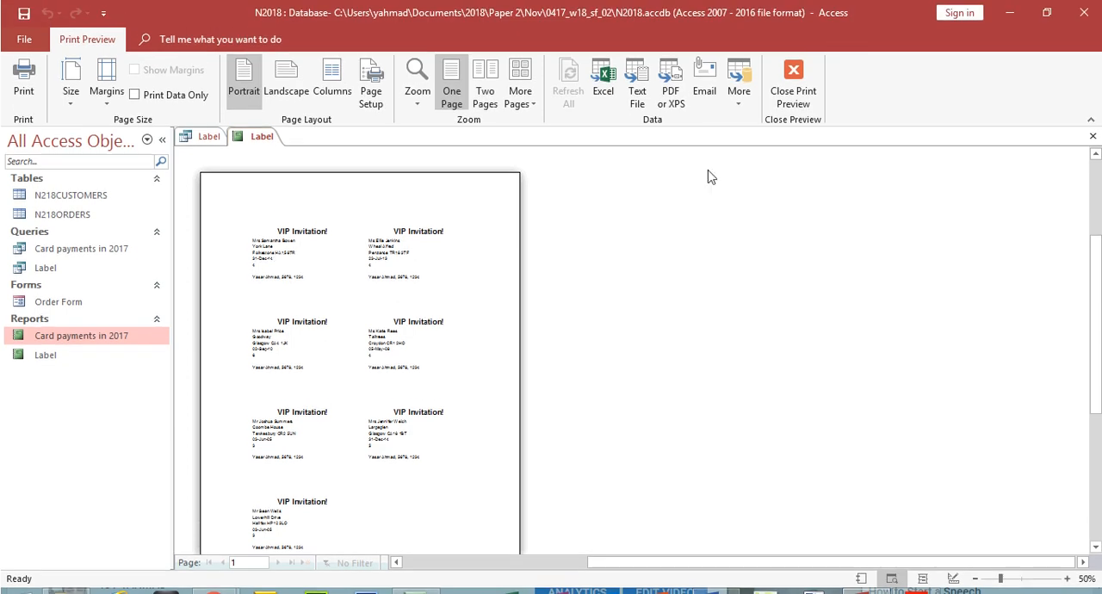
pyautogui.click(816, 80)
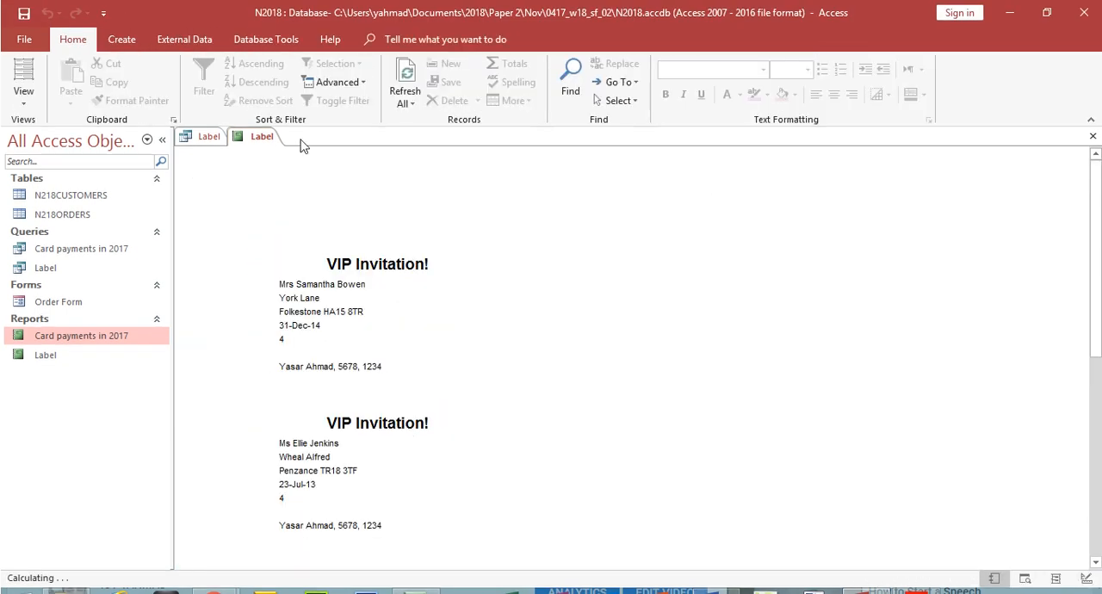
# Step: Try enlarging the label's detail area to about 10.6 cm wide and 6.8 cm high and preview the page layout
pyautogui.click(24, 96)
pyautogui.click(67, 236)
pyautogui.moveTo(401, 202); pyautogui.dragTo(516, 203)
pyautogui.moveTo(439, 352); pyautogui.dragTo(442, 400)
pyautogui.click(24, 96)
pyautogui.click(62, 138)
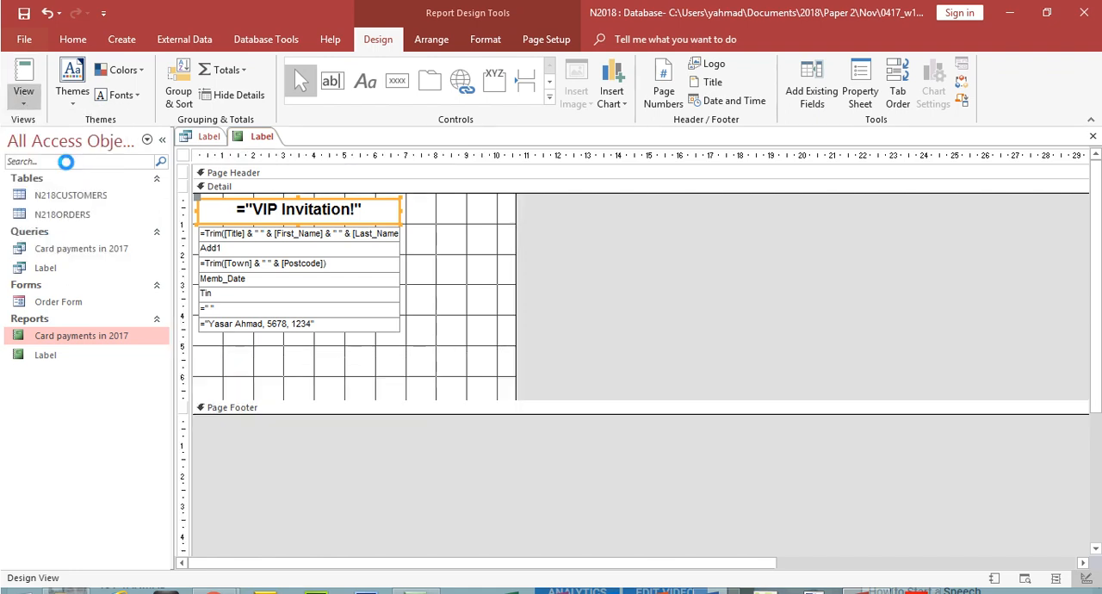
pyautogui.click(538, 368)
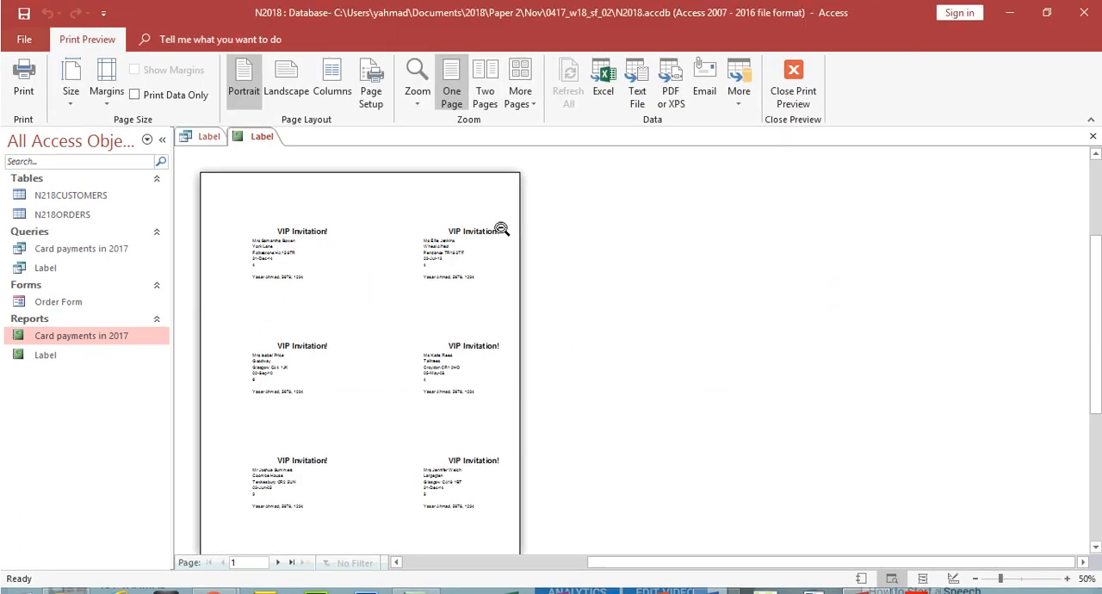
pyautogui.moveTo(1096, 300)
pyautogui.mouseDown()
pyautogui.moveTo(1096, 328)
pyautogui.moveTo(1097, 312)
pyautogui.mouseUp()
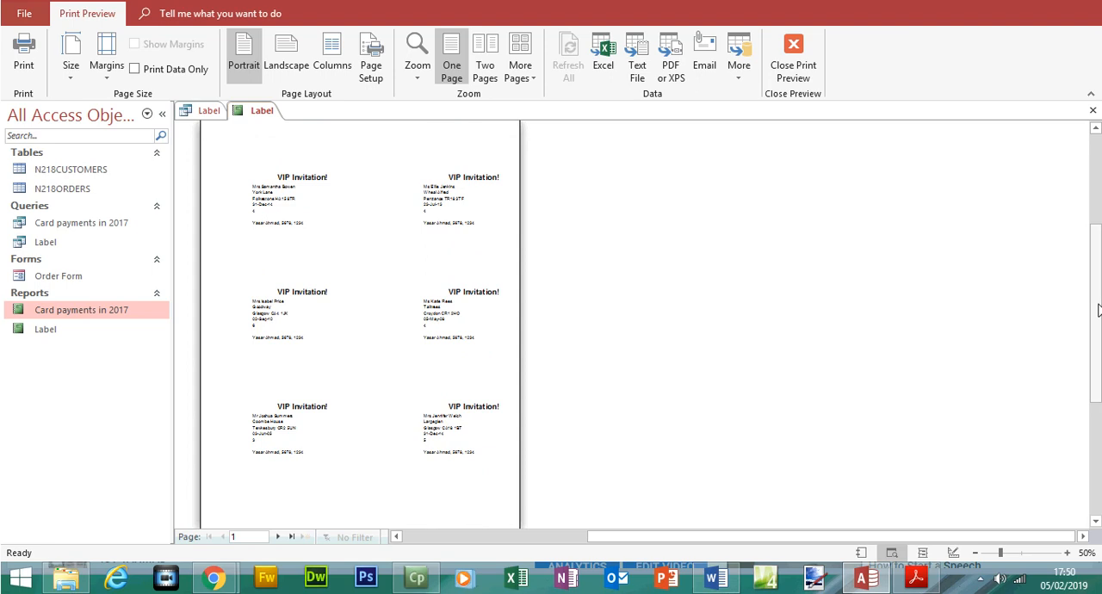
pyautogui.click(792, 65)
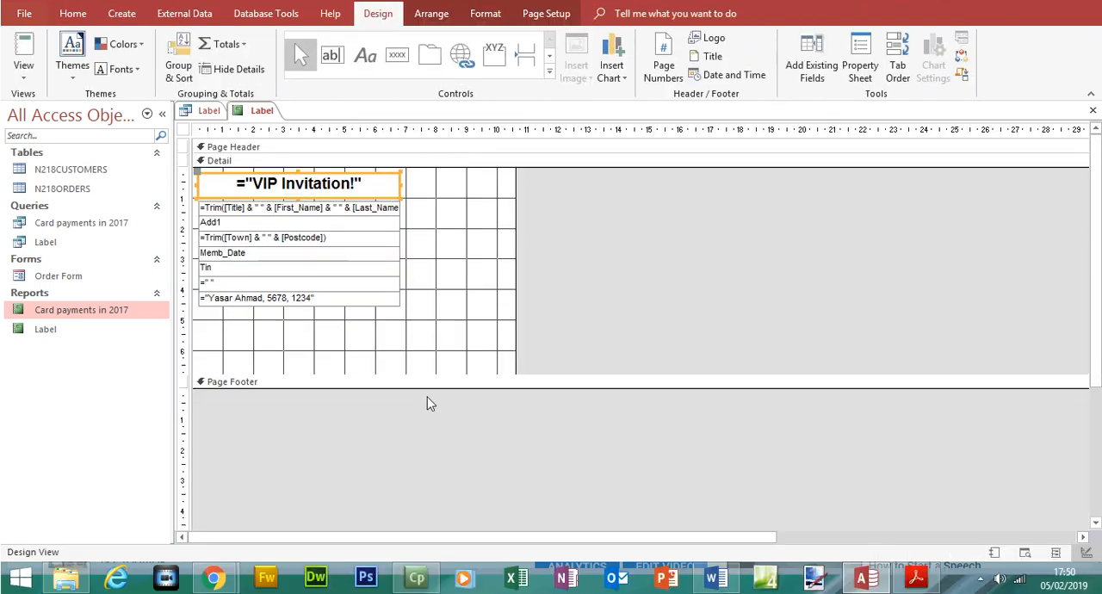
# Step: Reduce the label's detail area to about 7.1 cm wide and 4.8 cm high and preview the labels
pyautogui.moveTo(424, 376); pyautogui.dragTo(410, 314)
pyautogui.moveTo(516, 268); pyautogui.dragTo(409, 295)
pyautogui.click(24, 84)
pyautogui.click(74, 115)
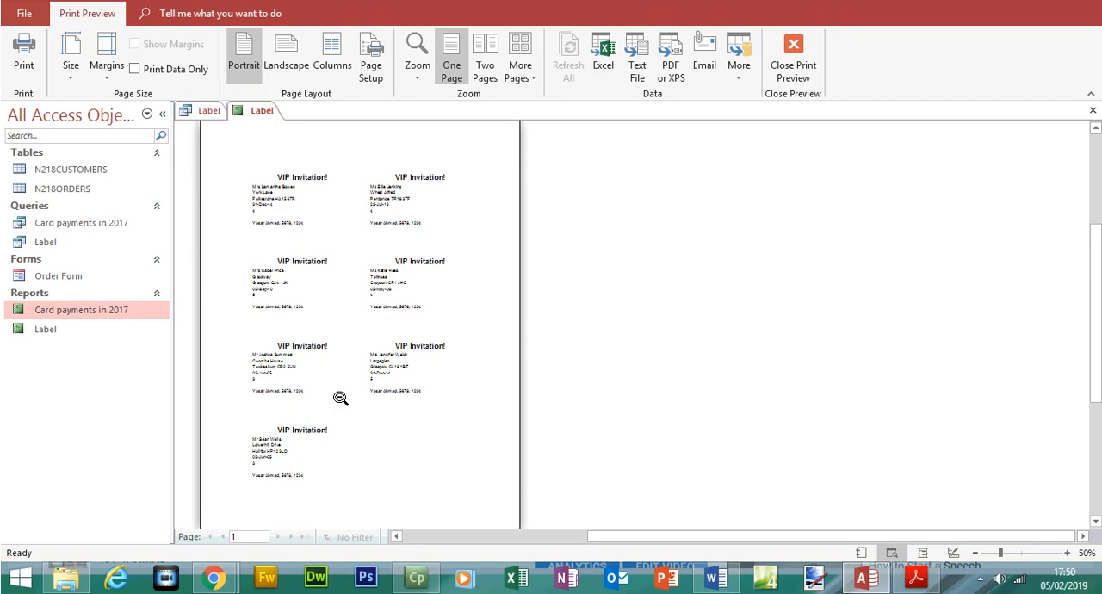
# Step: Review the remaining label and printout requirements of question 28 in the exam paper and return to the label preview
pyautogui.click(915, 576)
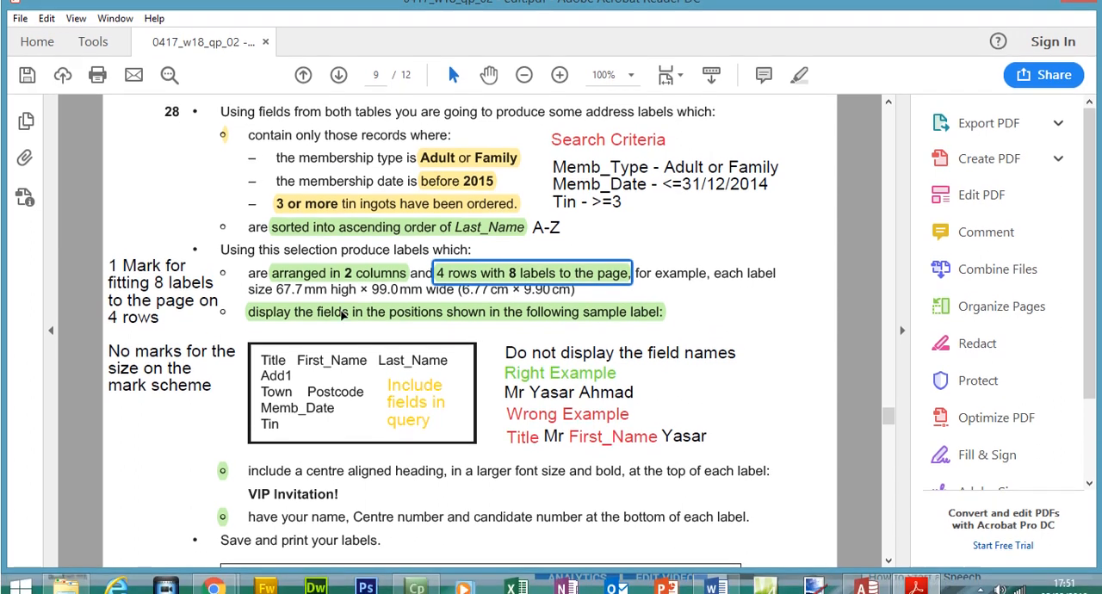
pyautogui.click(328, 327)
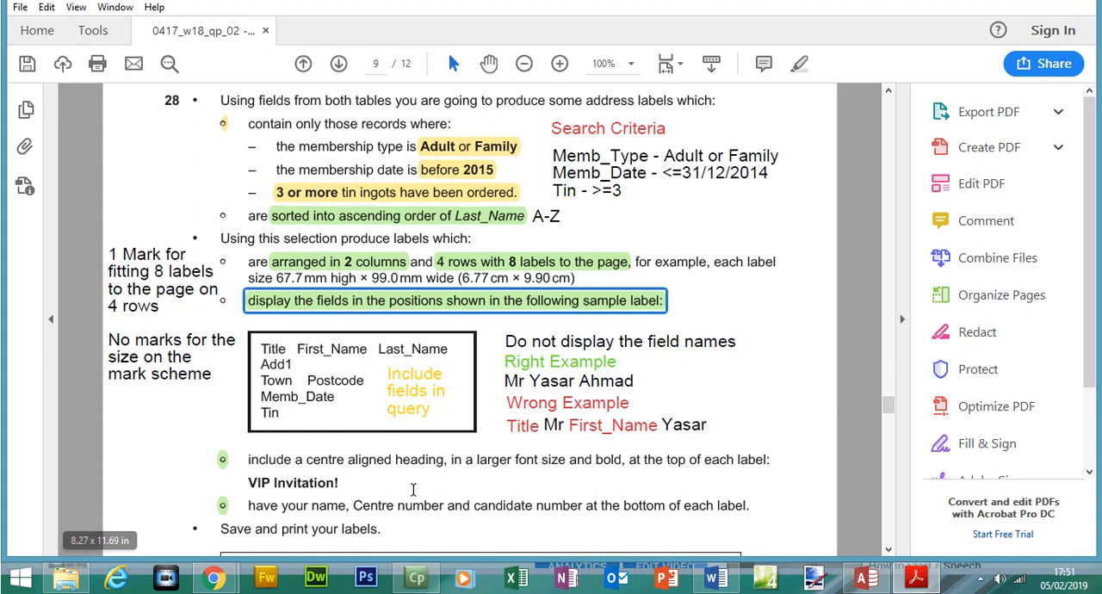
pyautogui.scroll(-3, 889, 404)
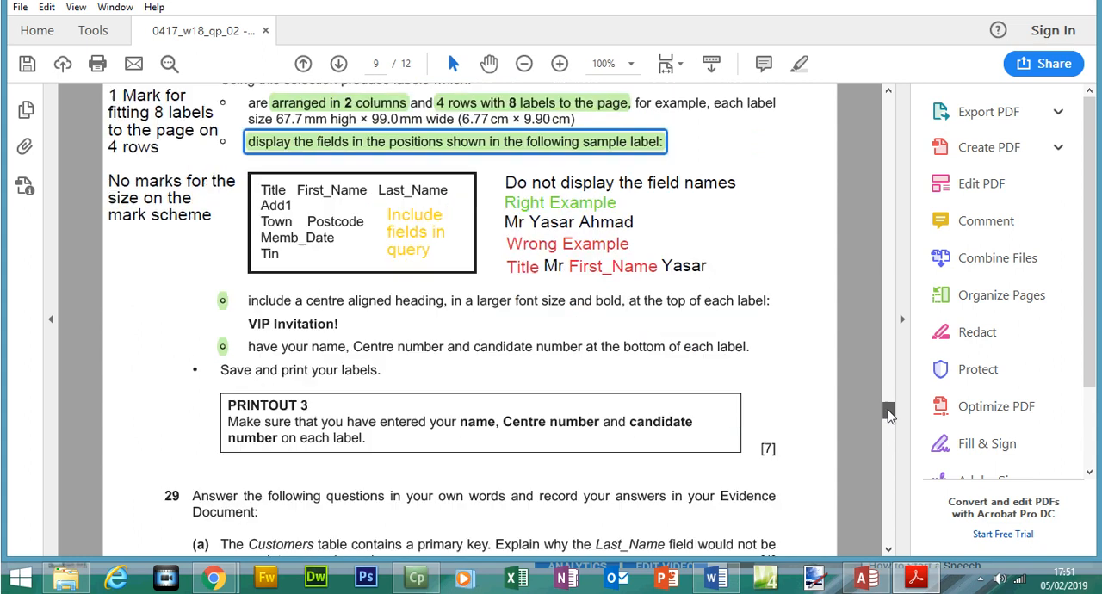
pyautogui.moveTo(916, 579)
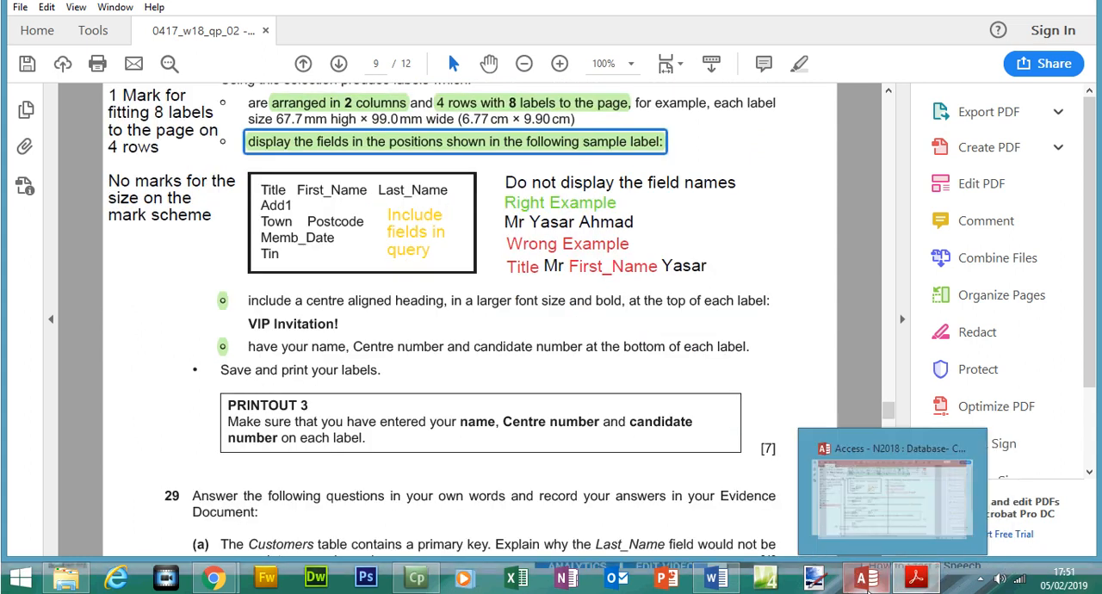
pyautogui.click(865, 578)
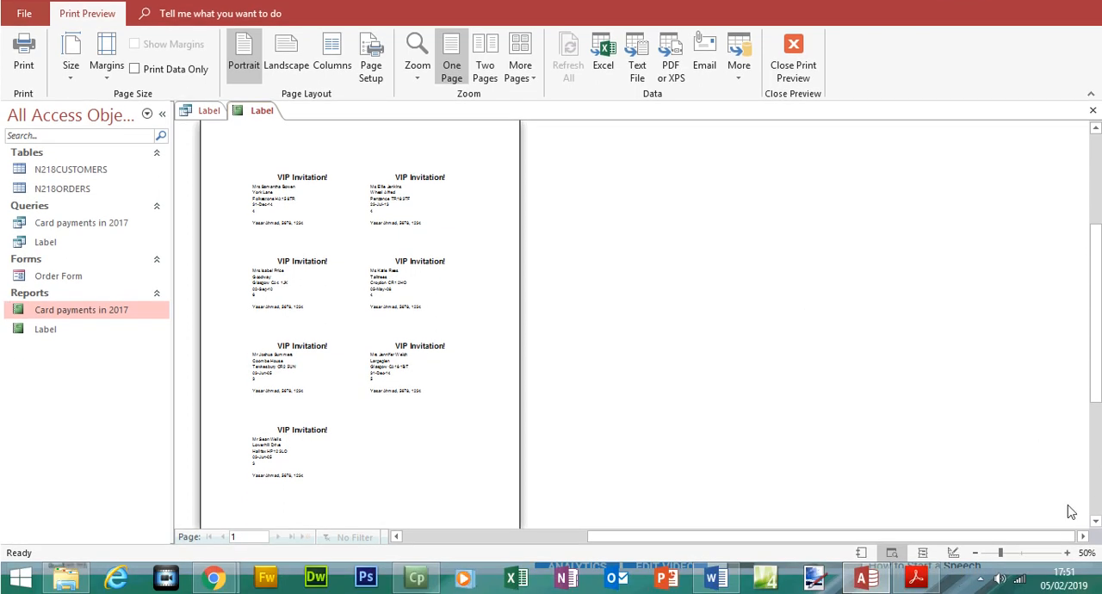
# Step: Check the label preview at 100% zoom, save the Label report's design and close the Label report and query
pyautogui.click(1069, 554)
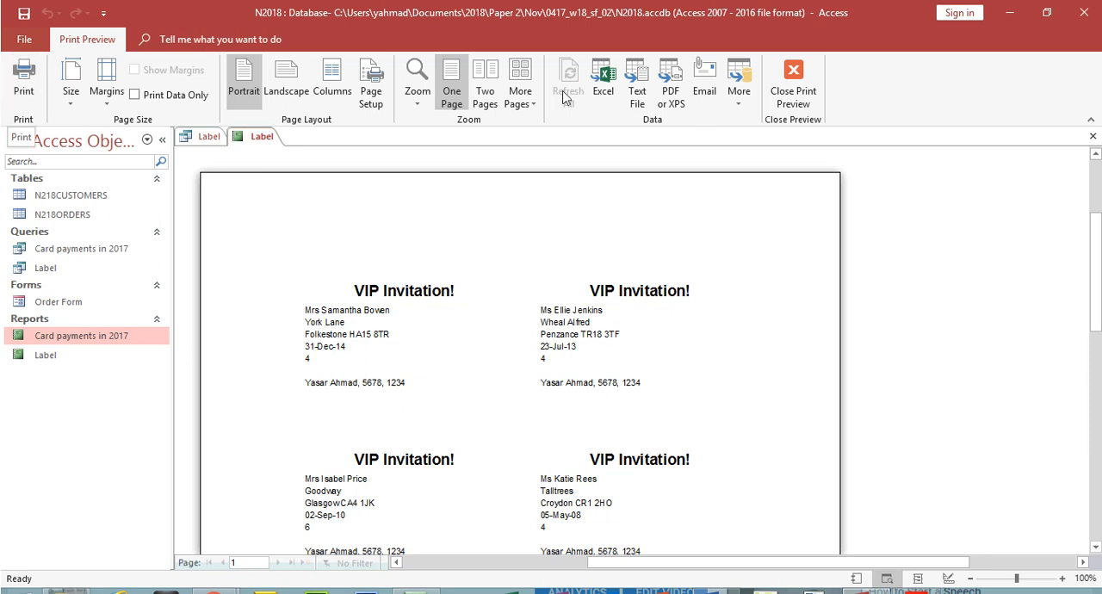
pyautogui.click(792, 86)
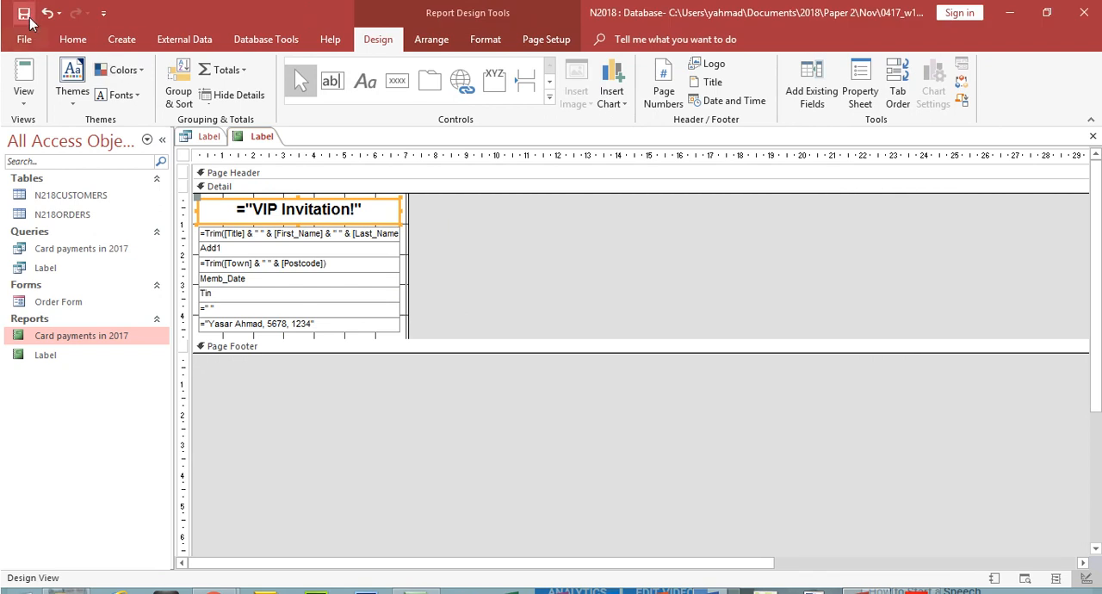
pyautogui.click(29, 17)
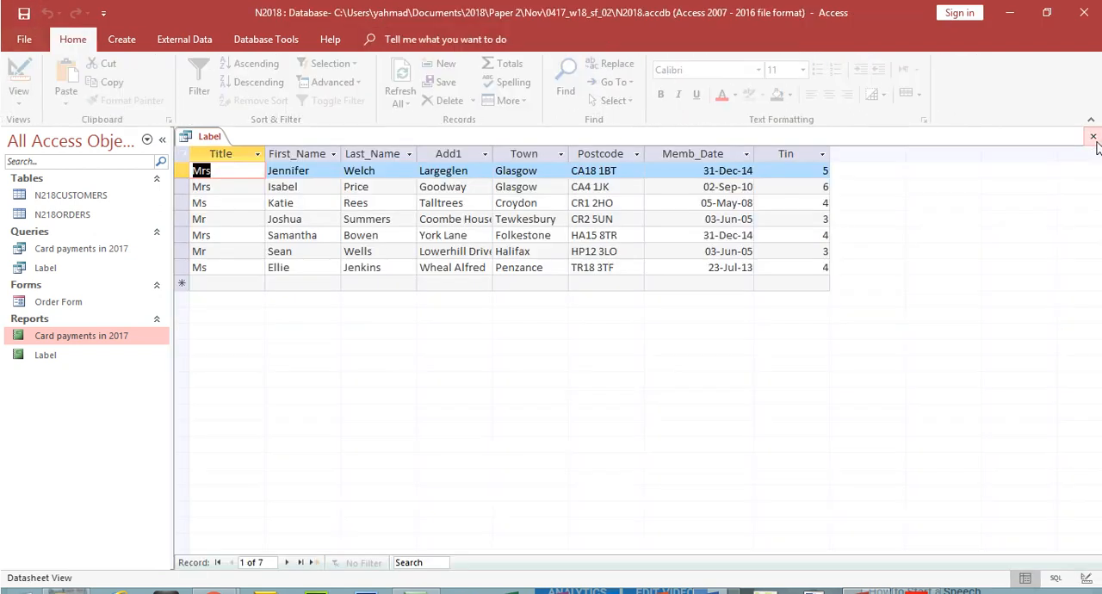
pyautogui.click(1092, 136)
pyautogui.click(1092, 136)
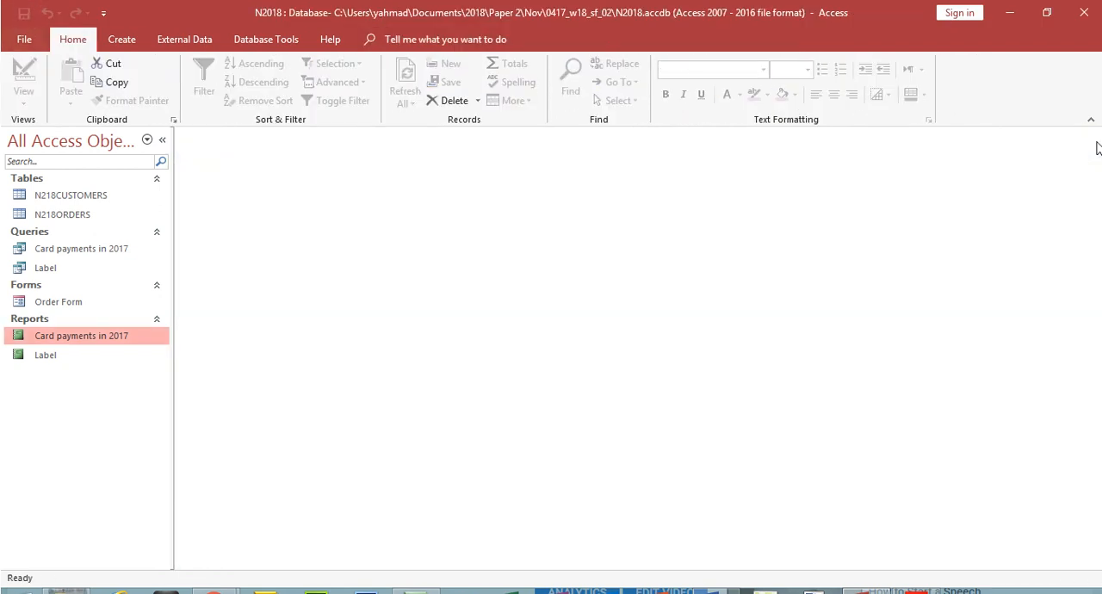
# Step: Switch to the exam paper in Acrobat Reader and highlight the PRINTOUT 3 instructions on page 9
pyautogui.click(914, 591)
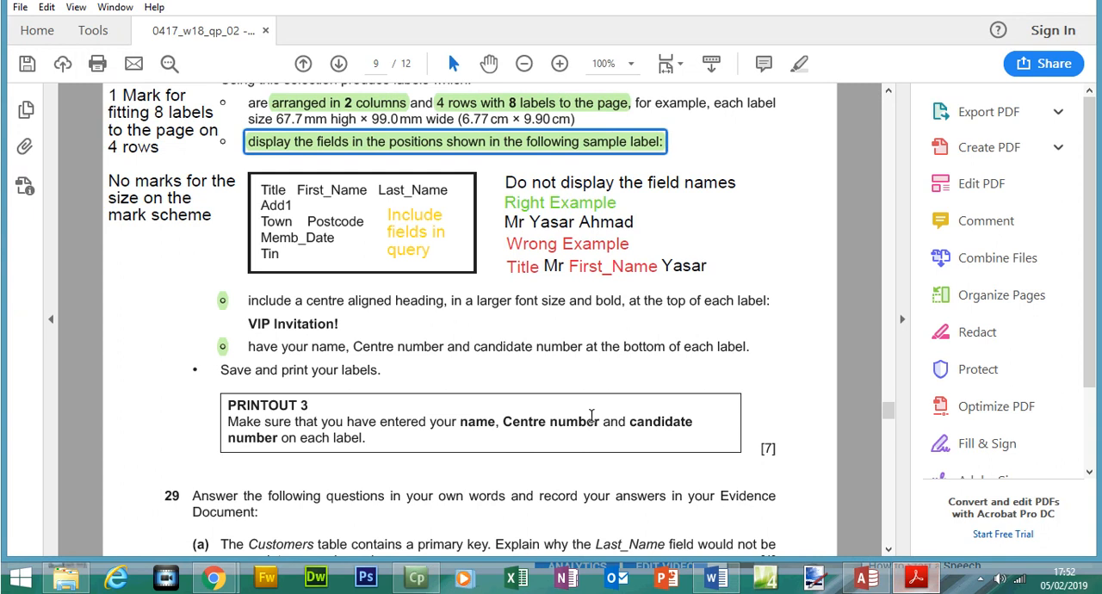
pyautogui.moveTo(227, 405); pyautogui.dragTo(343, 445)
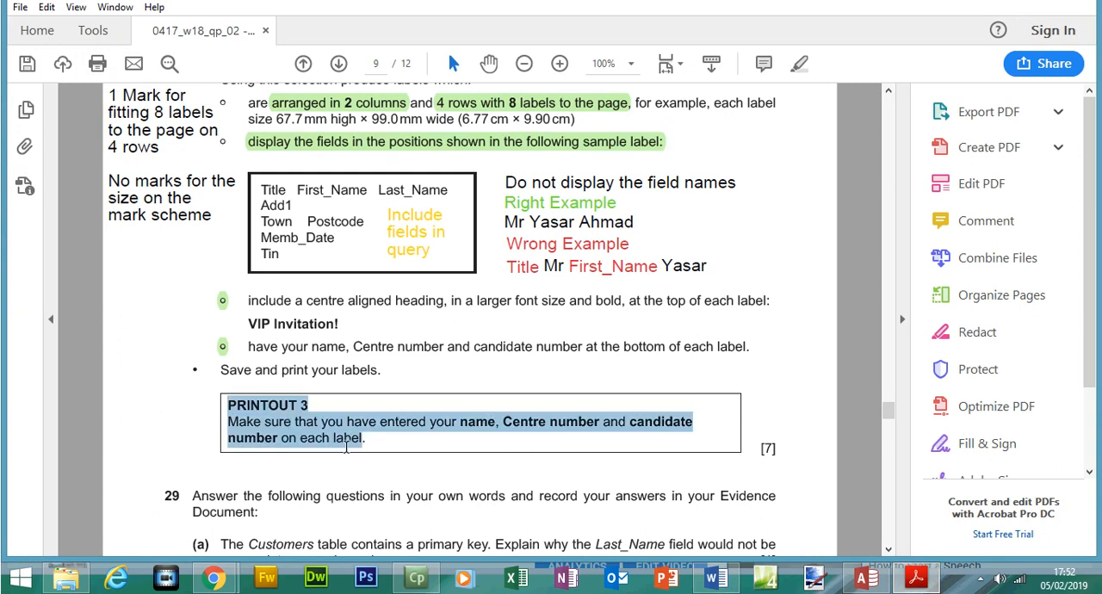
pyautogui.click(803, 92)
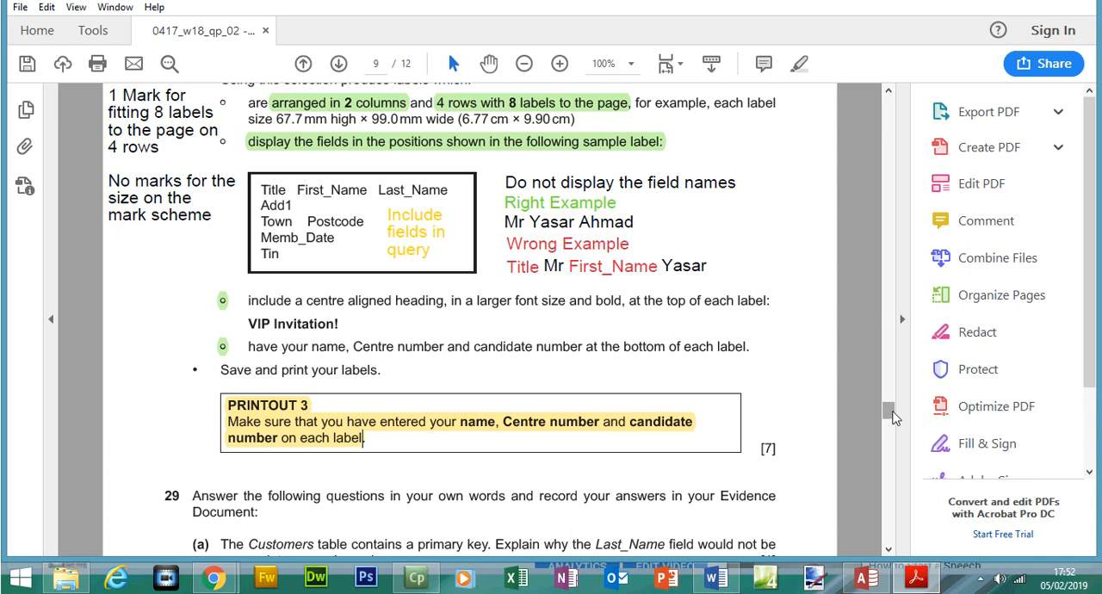
# Step: Highlight the opening instruction of question 29 about recording the answers in the Evidence Document
pyautogui.moveTo(892, 417); pyautogui.dragTo(893, 430)
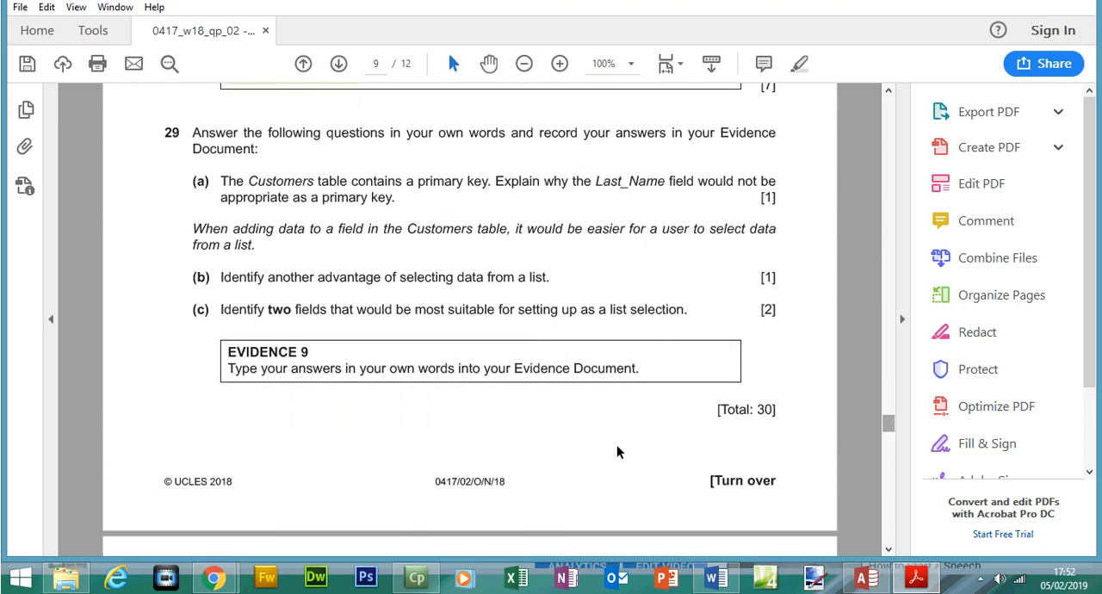
pyautogui.click(417, 580)
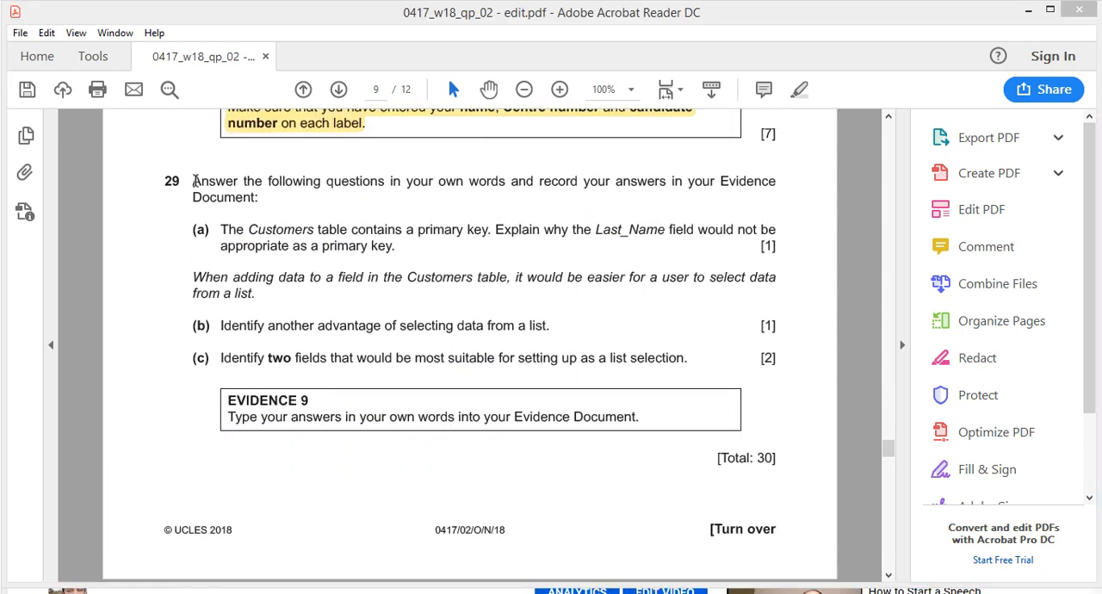
pyautogui.moveTo(194, 180); pyautogui.dragTo(255, 198)
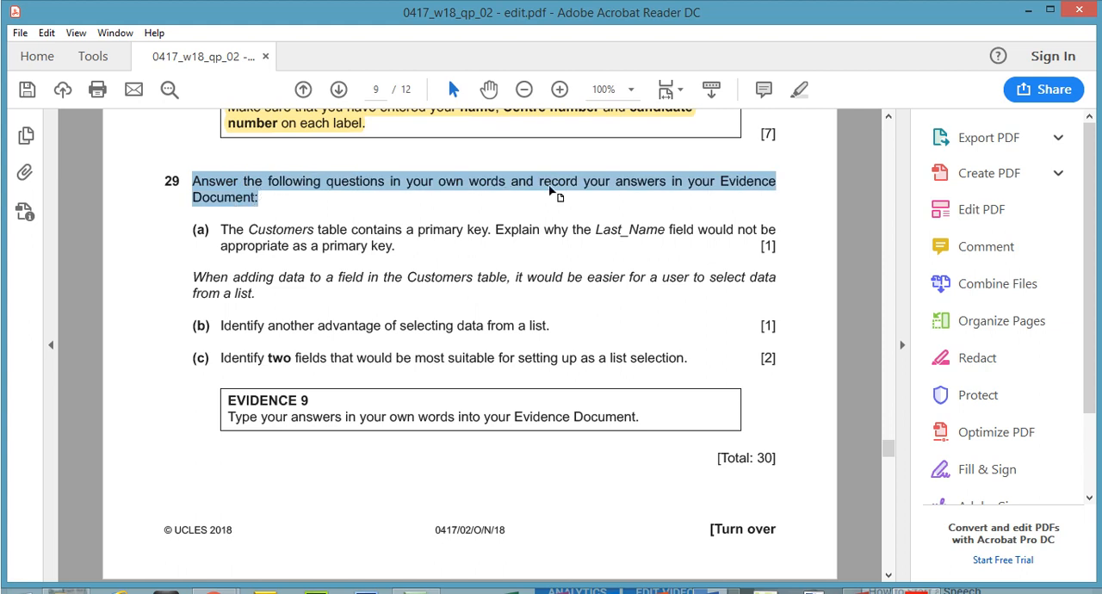
pyautogui.click(796, 95)
# Step: Read question 29(a) and compare the Cust_No and Last_Name fields of the N218CUSTOMERS table in Access as possible primary keys
pyautogui.moveTo(223, 225); pyautogui.dragTo(472, 234)
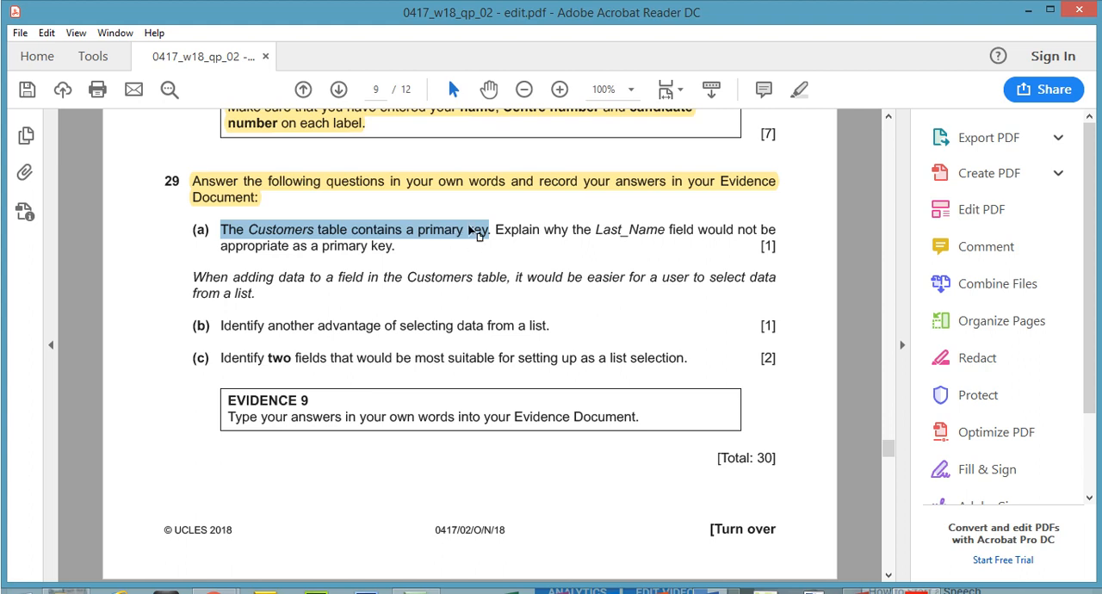
pyautogui.moveTo(495, 229); pyautogui.dragTo(387, 250)
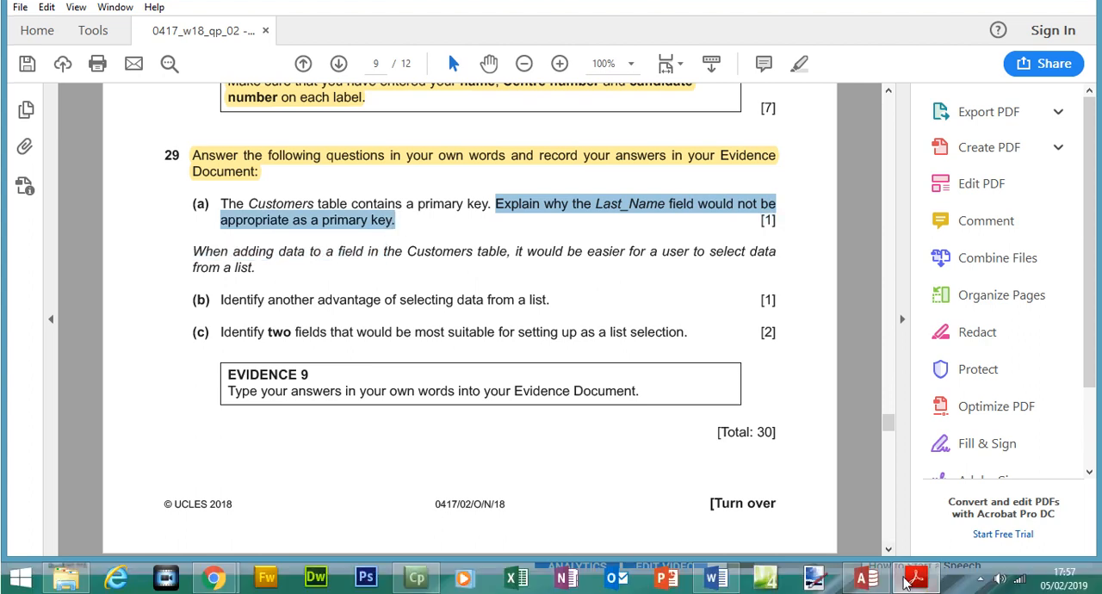
pyautogui.click(865, 577)
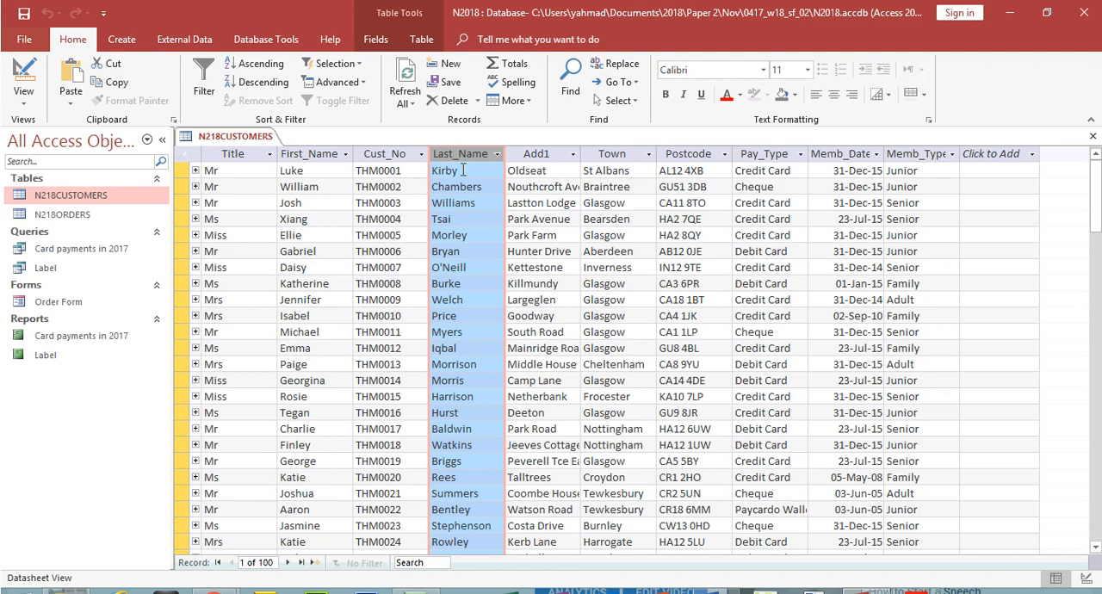
pyautogui.click(397, 154)
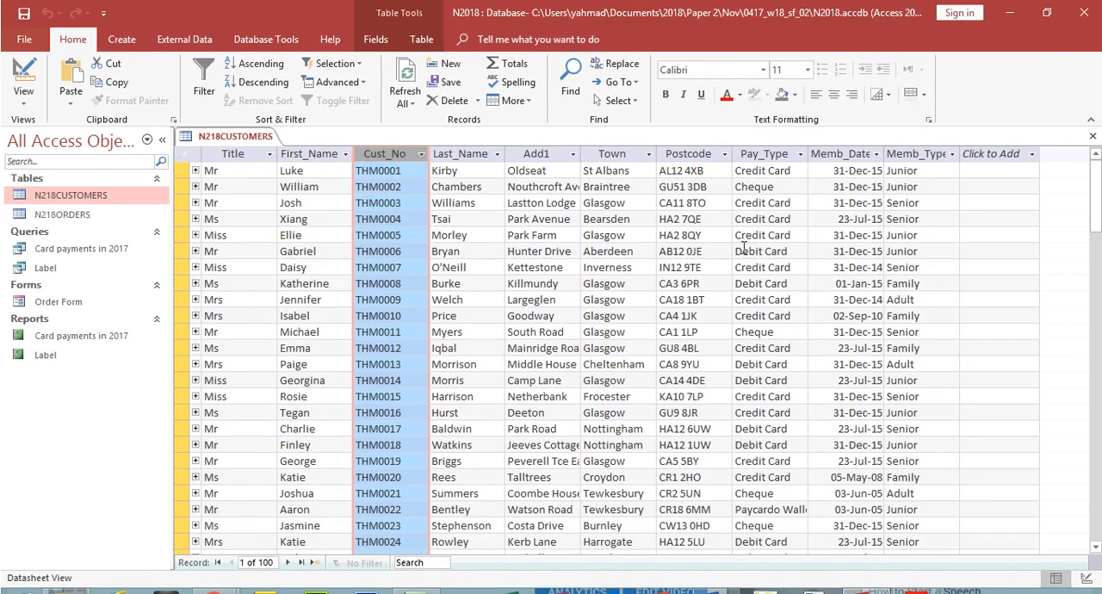
pyautogui.click(466, 153)
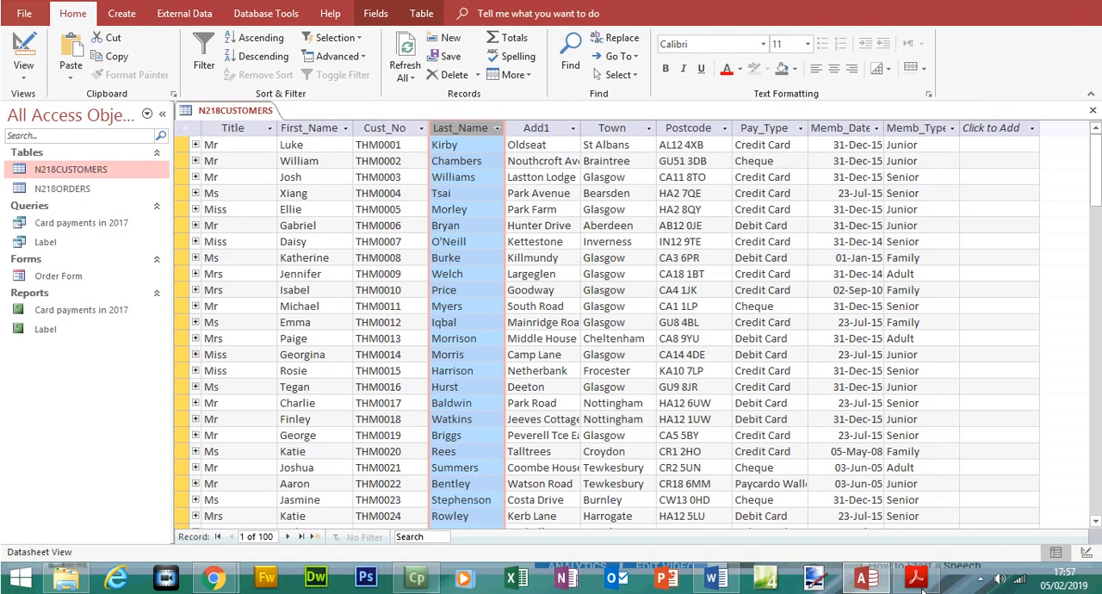
# Step: Read question 29(b) in the exam paper and examine the Pay_Type and Title fields of the N218CUSTOMERS table in Access
pyautogui.click(916, 579)
pyautogui.moveTo(192, 250); pyautogui.dragTo(258, 278)
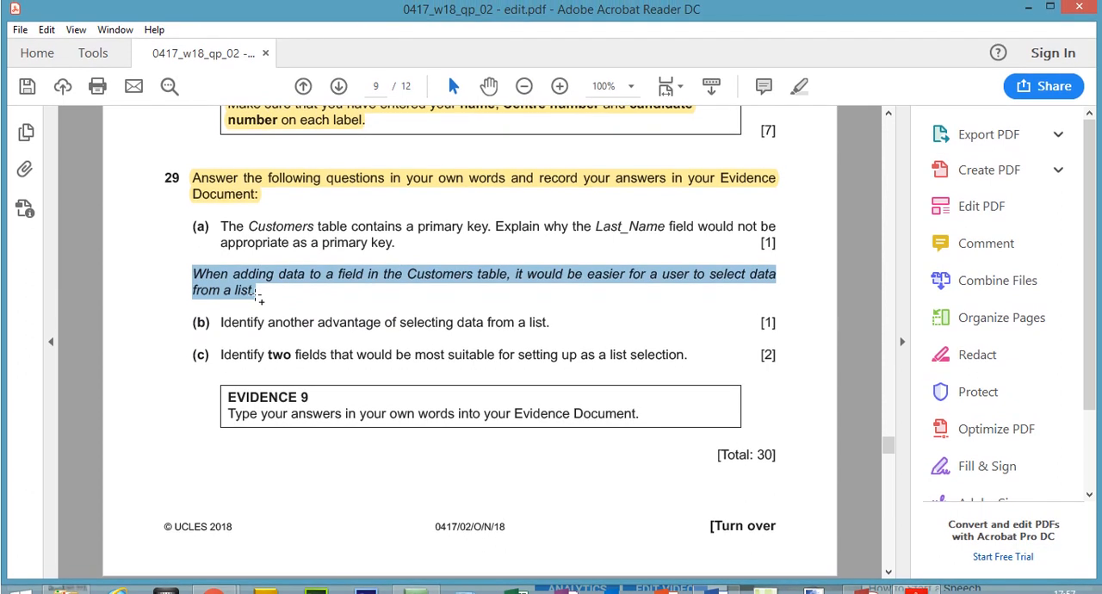
pyautogui.moveTo(221, 323); pyautogui.dragTo(551, 300)
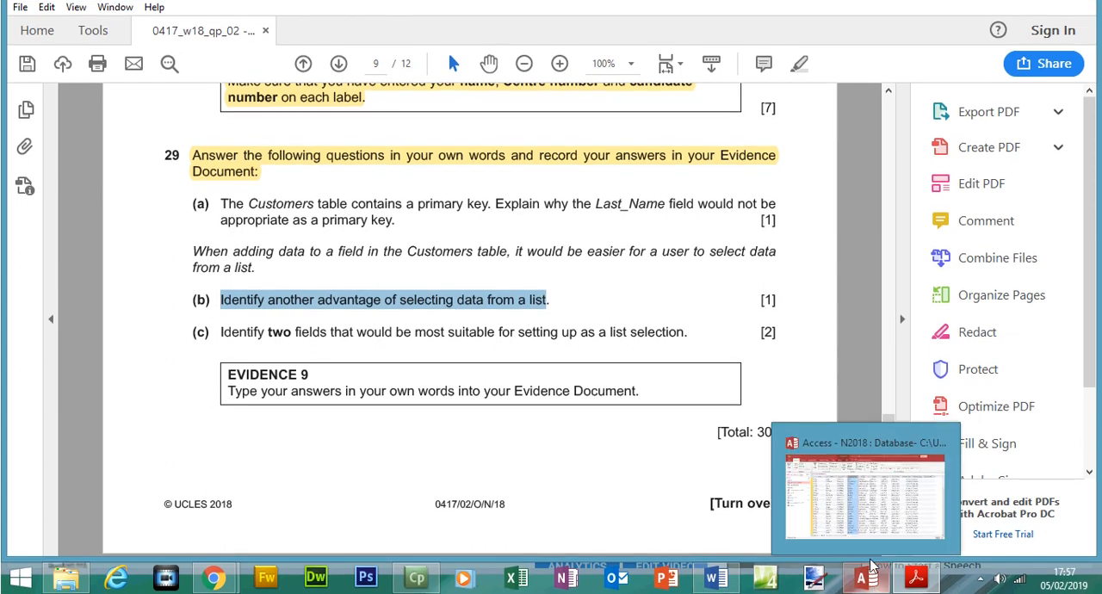
pyautogui.click(870, 572)
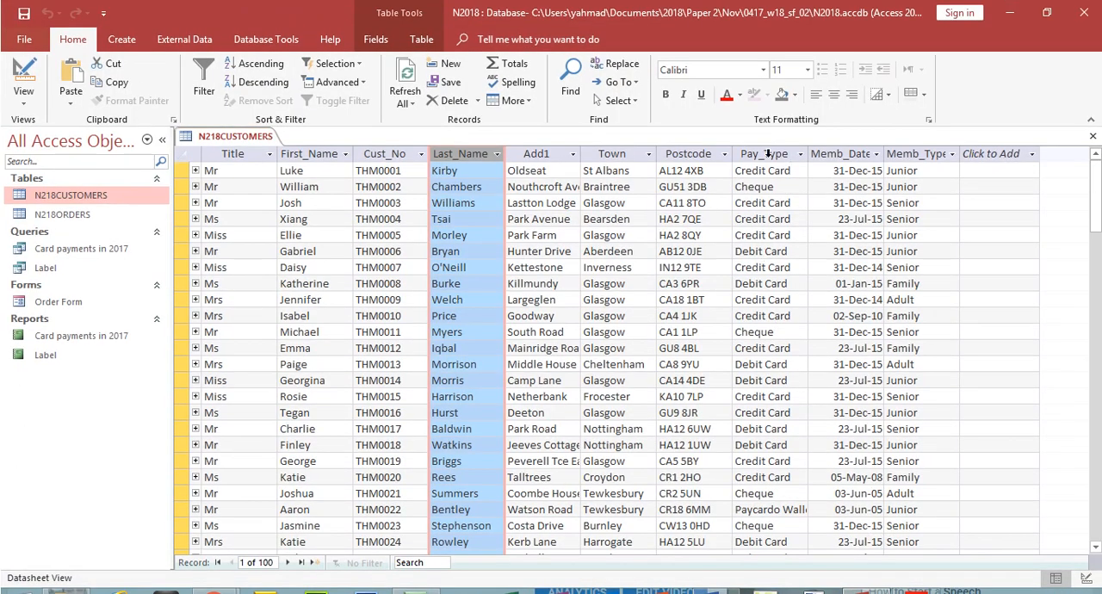
pyautogui.click(769, 154)
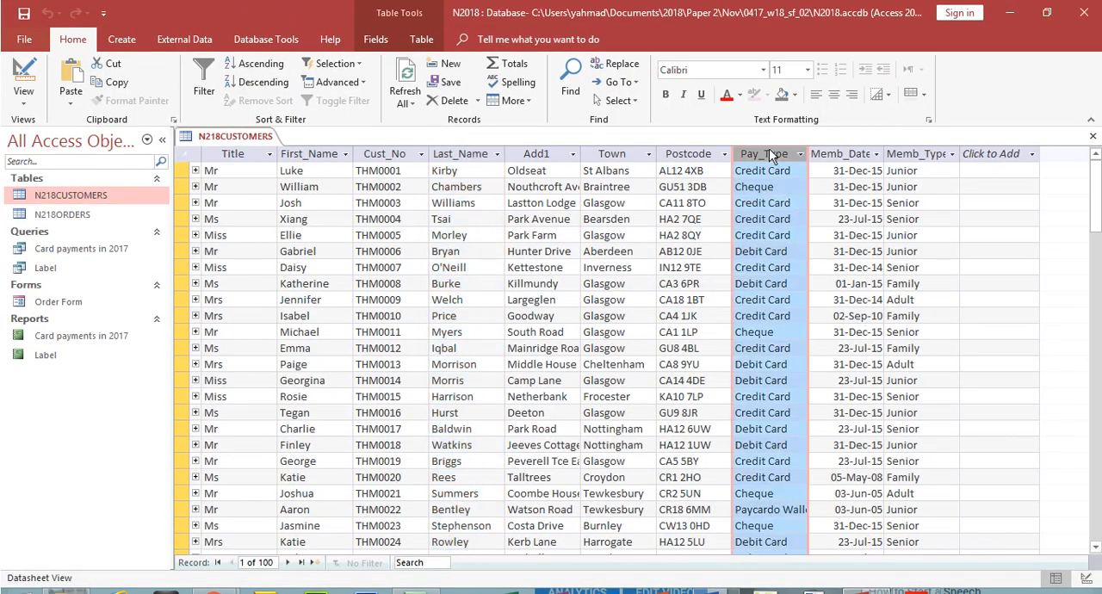
pyautogui.click(231, 155)
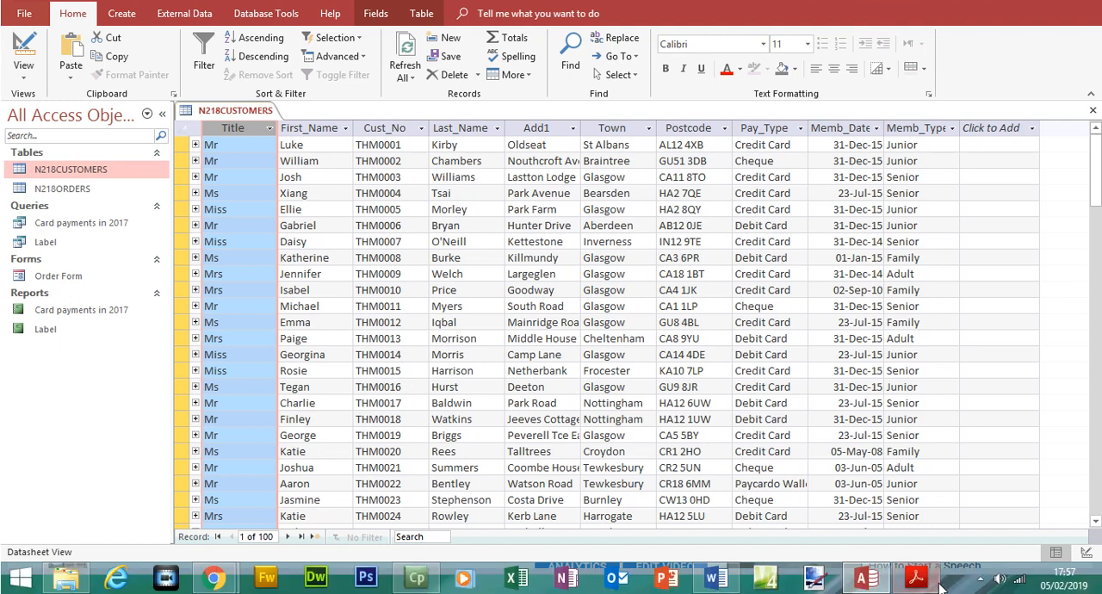
# Step: Read question 29(c) in the exam paper and inspect the distinct values of Title, Pay_Type and Memb_Type in the N218CUSTOMERS table
pyautogui.click(915, 577)
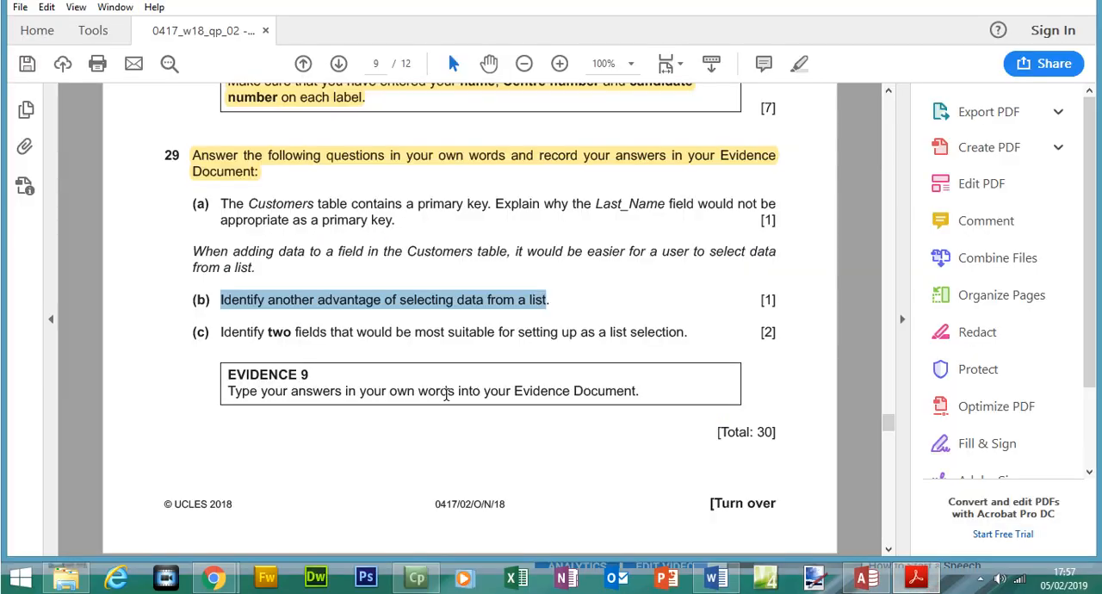
pyautogui.moveTo(221, 335); pyautogui.dragTo(672, 334)
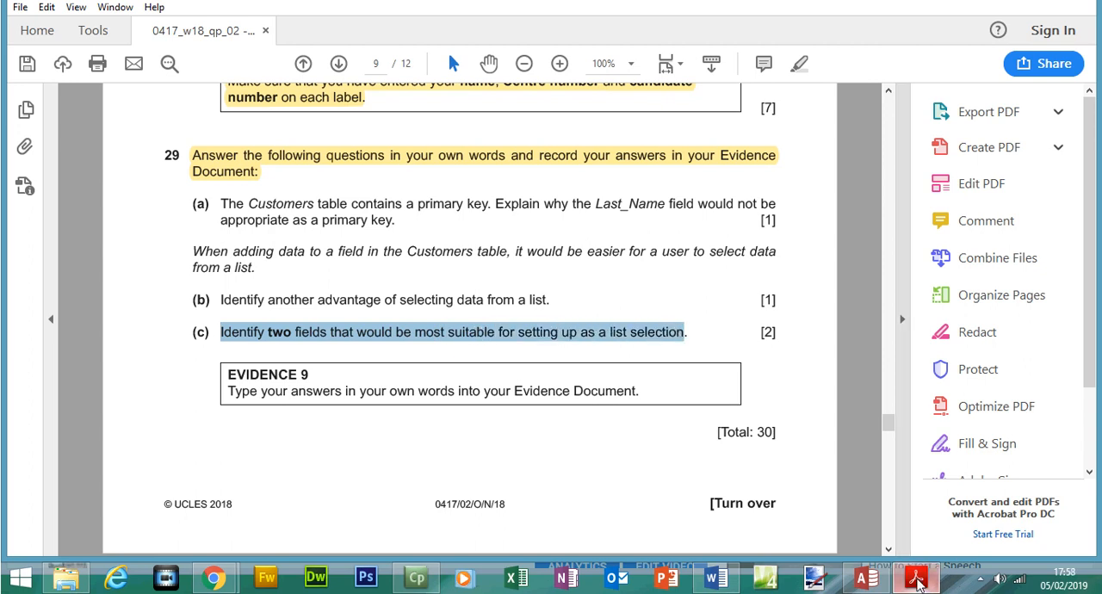
pyautogui.click(915, 579)
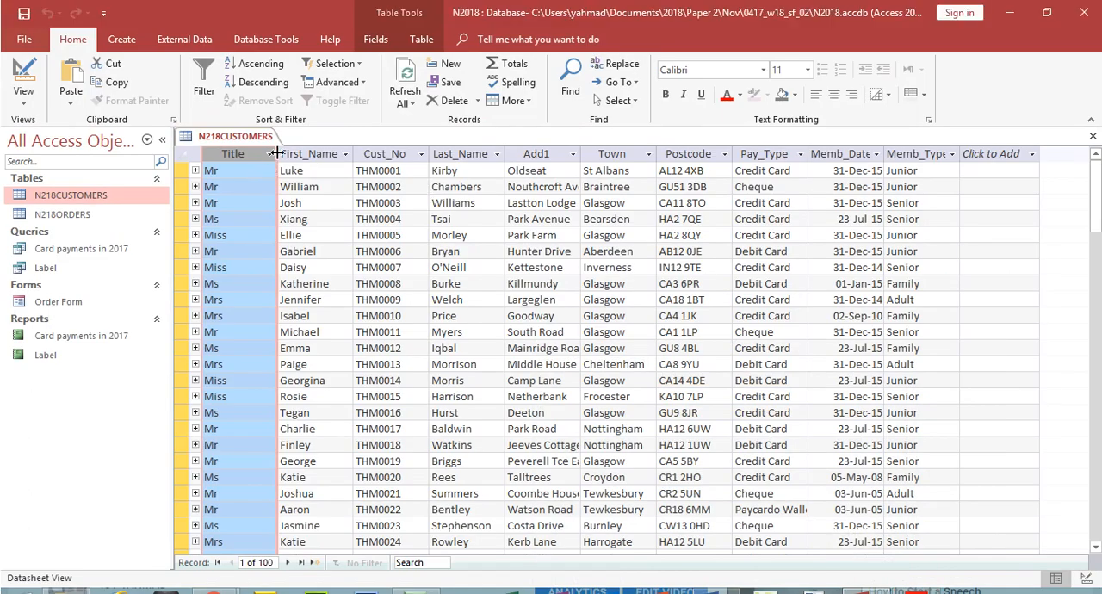
pyautogui.click(269, 154)
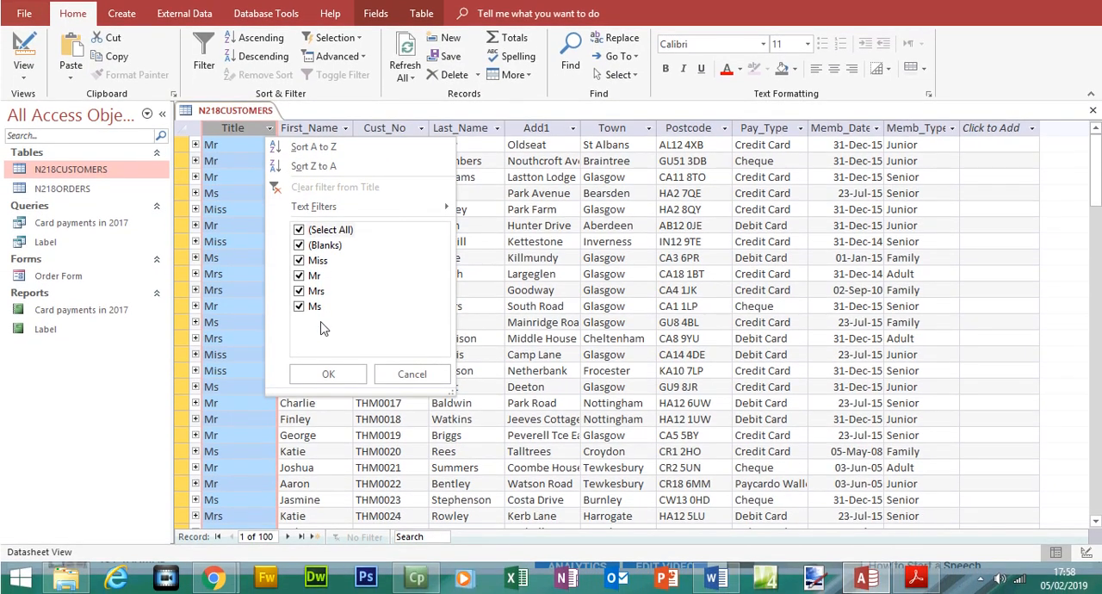
pyautogui.click(328, 373)
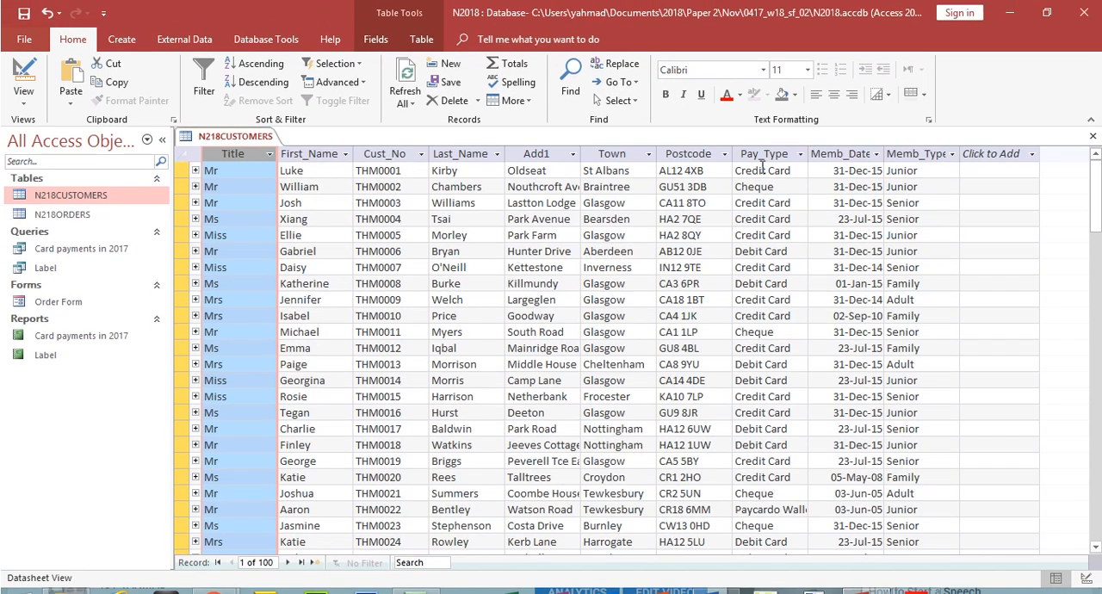
pyautogui.click(782, 155)
pyautogui.click(800, 154)
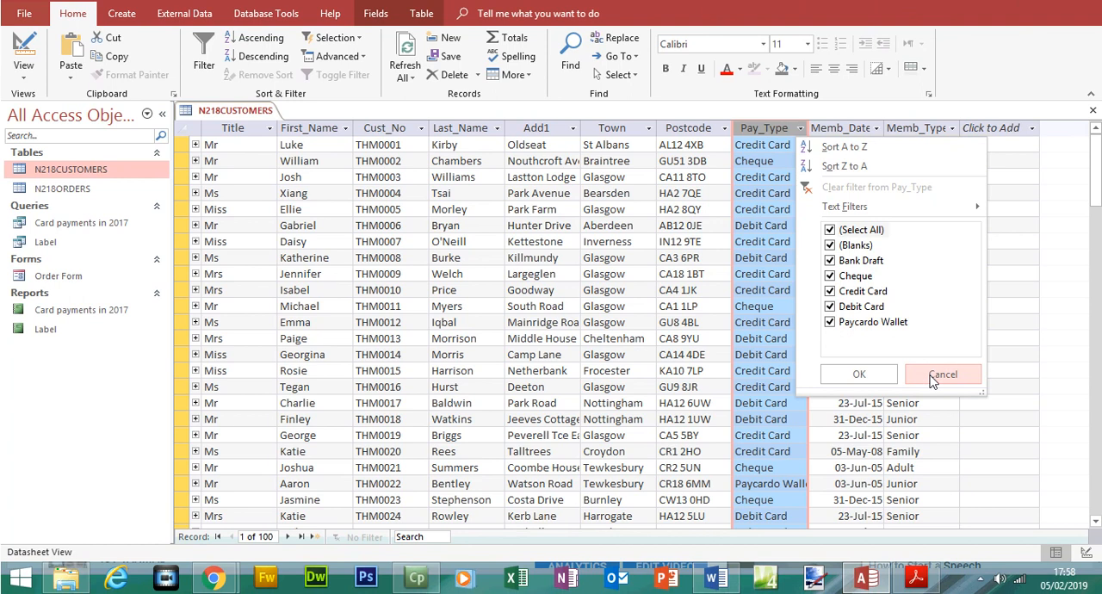
pyautogui.click(942, 399)
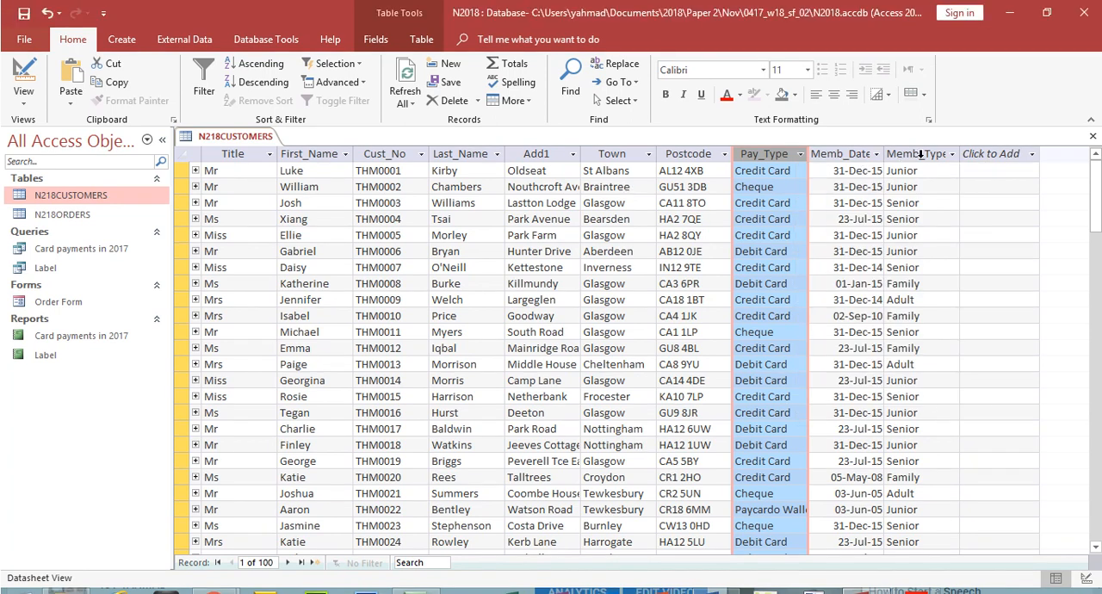
pyautogui.click(952, 154)
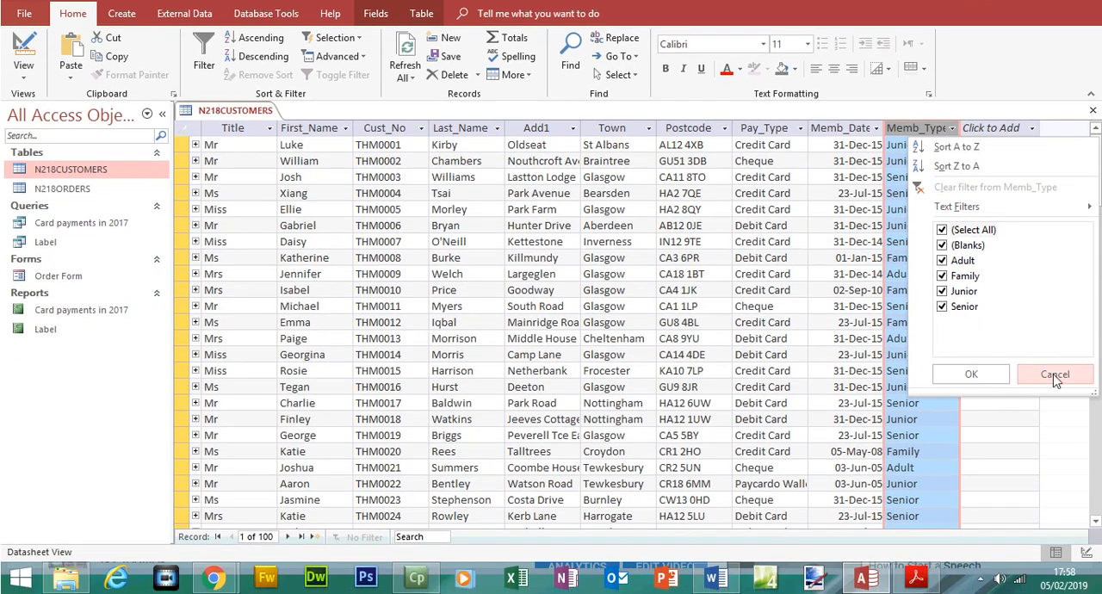
pyautogui.click(1053, 375)
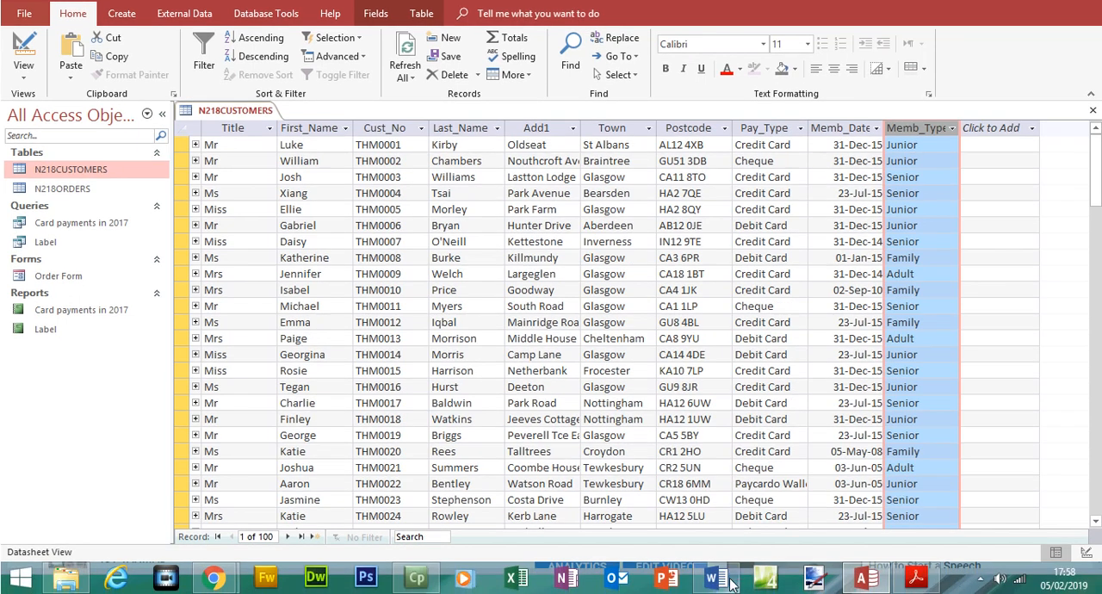
# Step: Switch to the Evidence Document in Word and review answers (a), (b) and (c) under Step 29, EVIDENCE 9
pyautogui.click(714, 577)
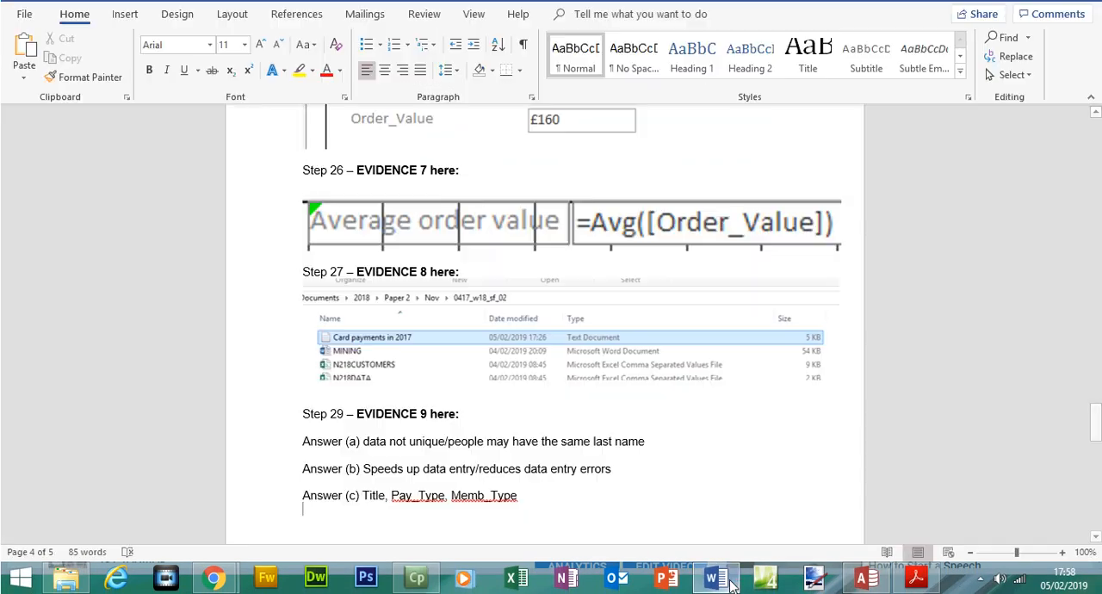
pyautogui.click(1067, 554)
pyautogui.click(668, 380)
pyautogui.moveTo(363, 442); pyautogui.dragTo(645, 442)
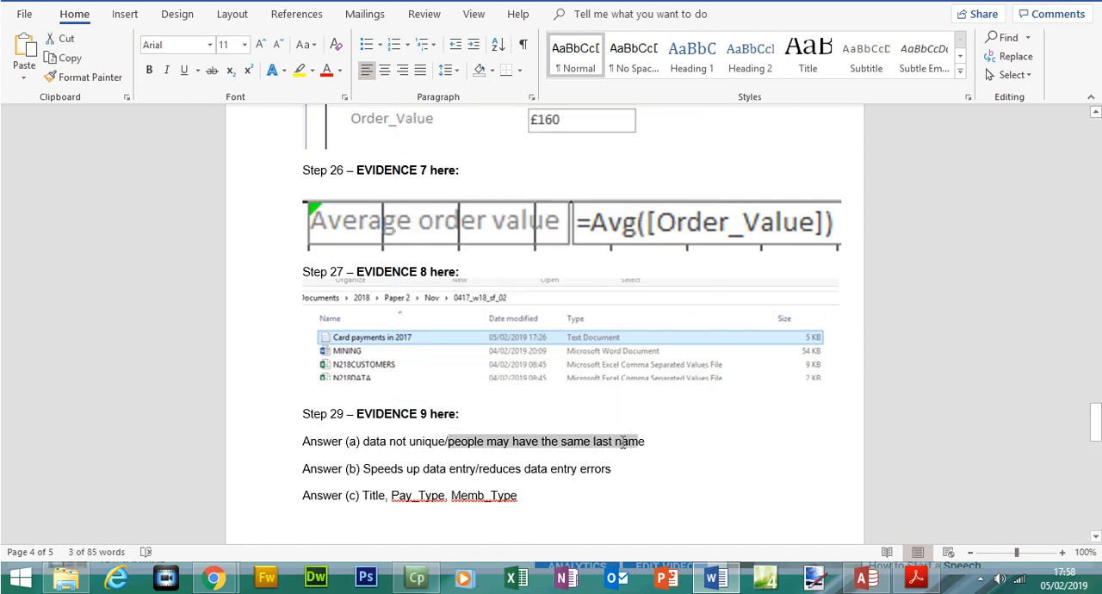
pyautogui.moveTo(364, 469); pyautogui.dragTo(610, 469)
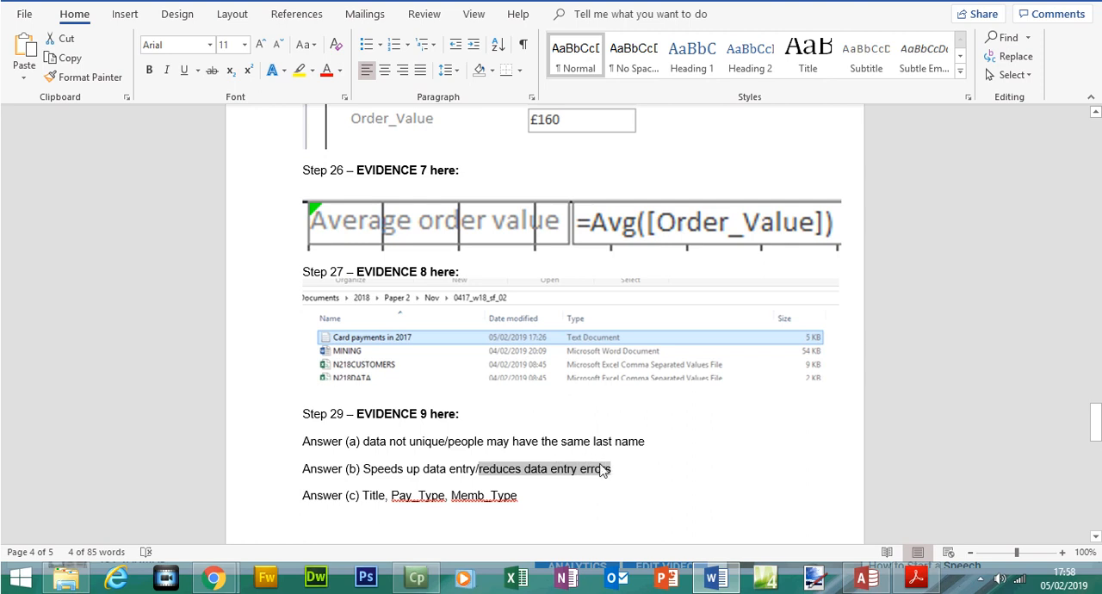
pyautogui.doubleClick(375, 496)
pyautogui.moveTo(394, 496); pyautogui.dragTo(509, 501)
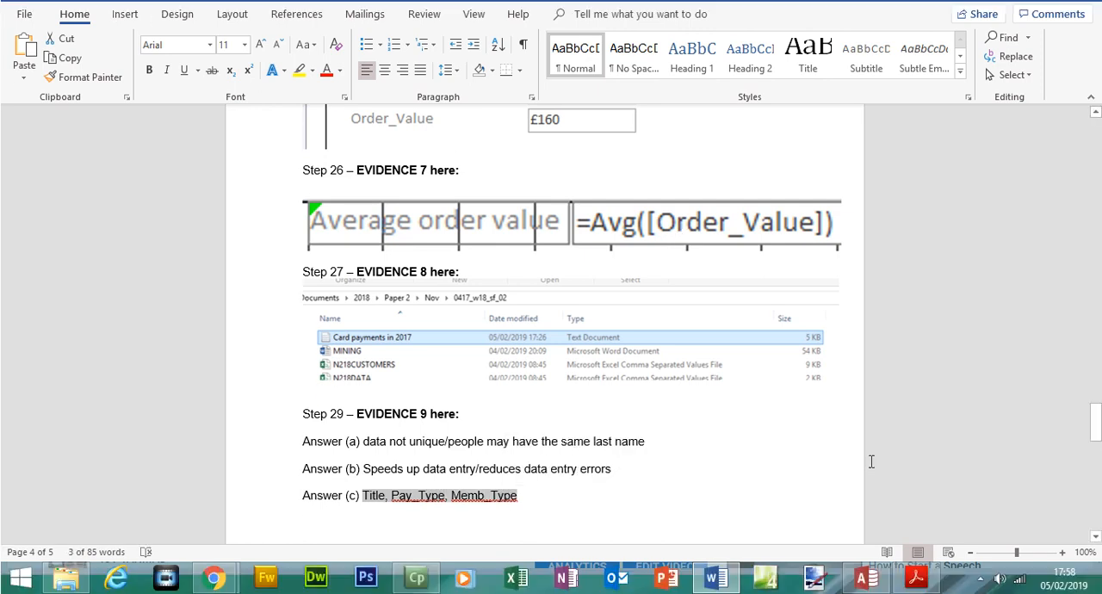
# Step: Return to the exam paper and highlight question 29 parts (a) to (c) and the EVIDENCE 9 box
pyautogui.click(867, 577)
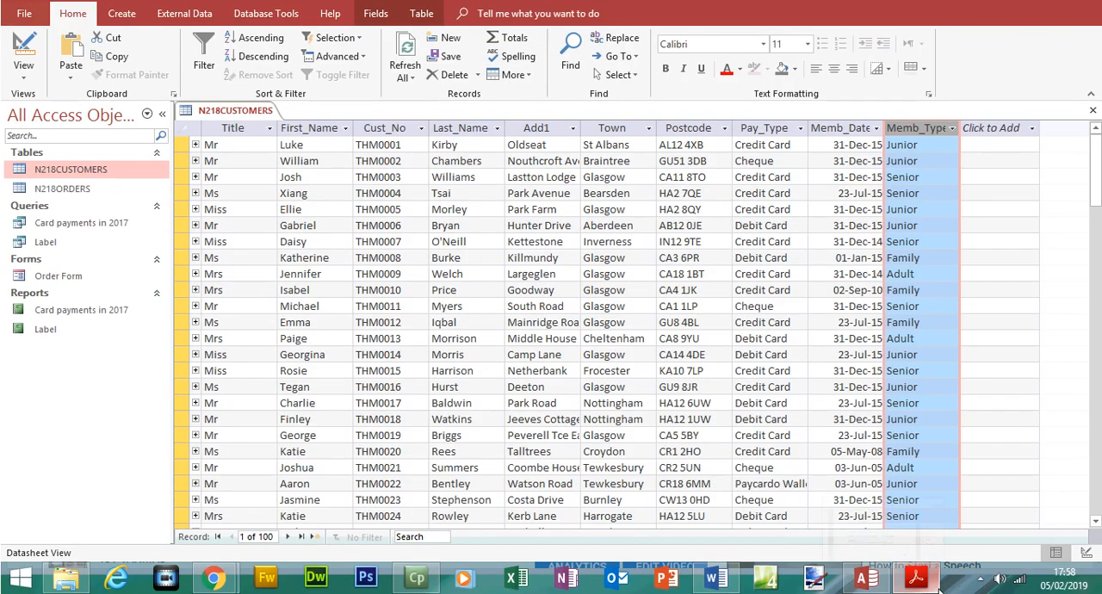
pyautogui.click(915, 577)
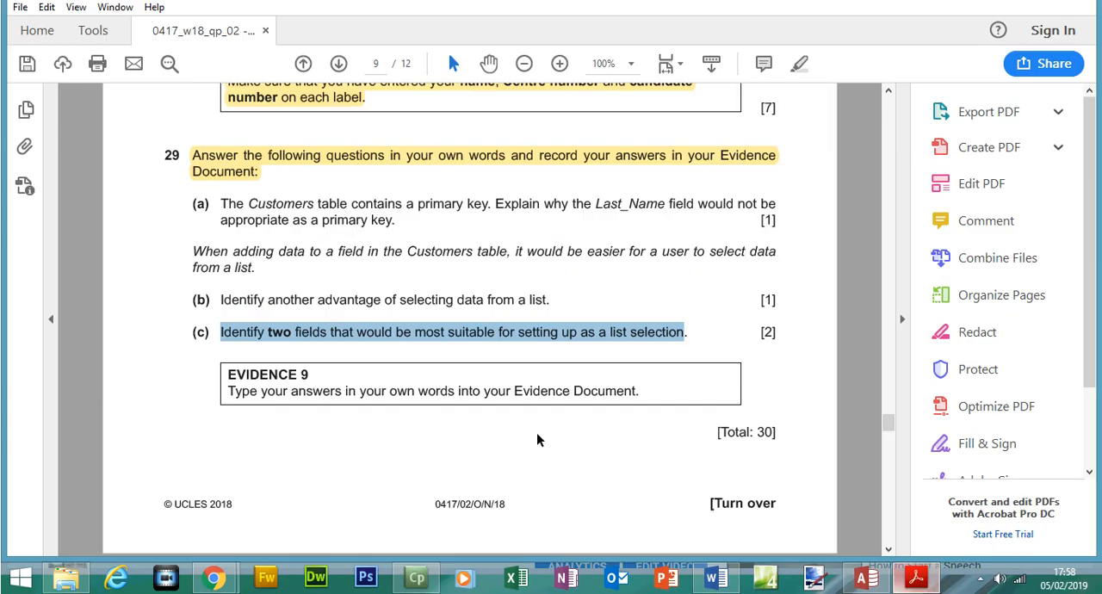
pyautogui.moveTo(191, 226); pyautogui.dragTo(676, 414)
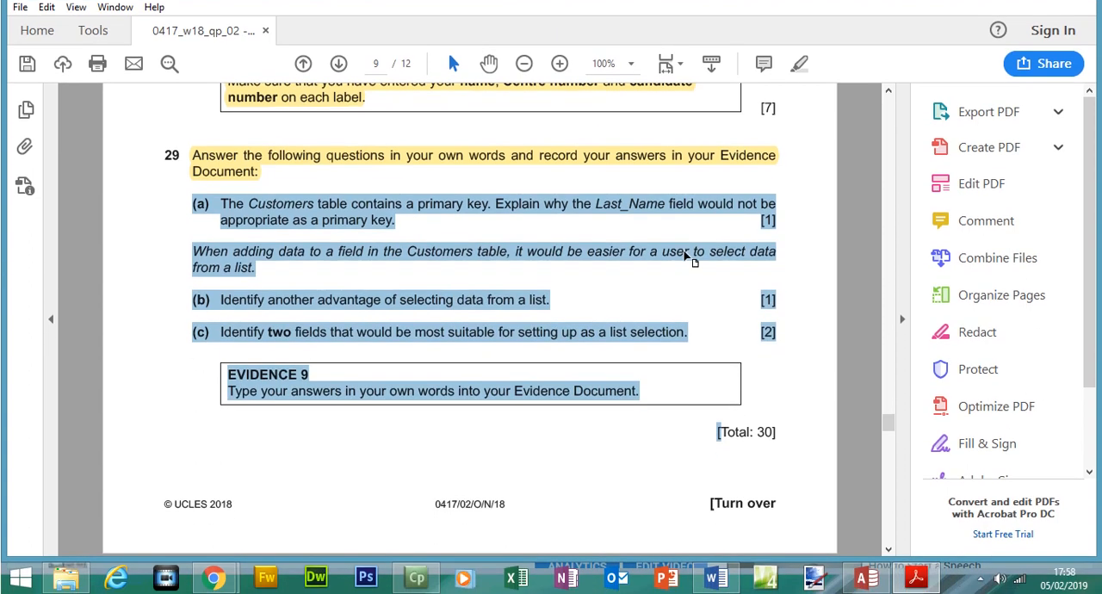
pyautogui.click(799, 63)
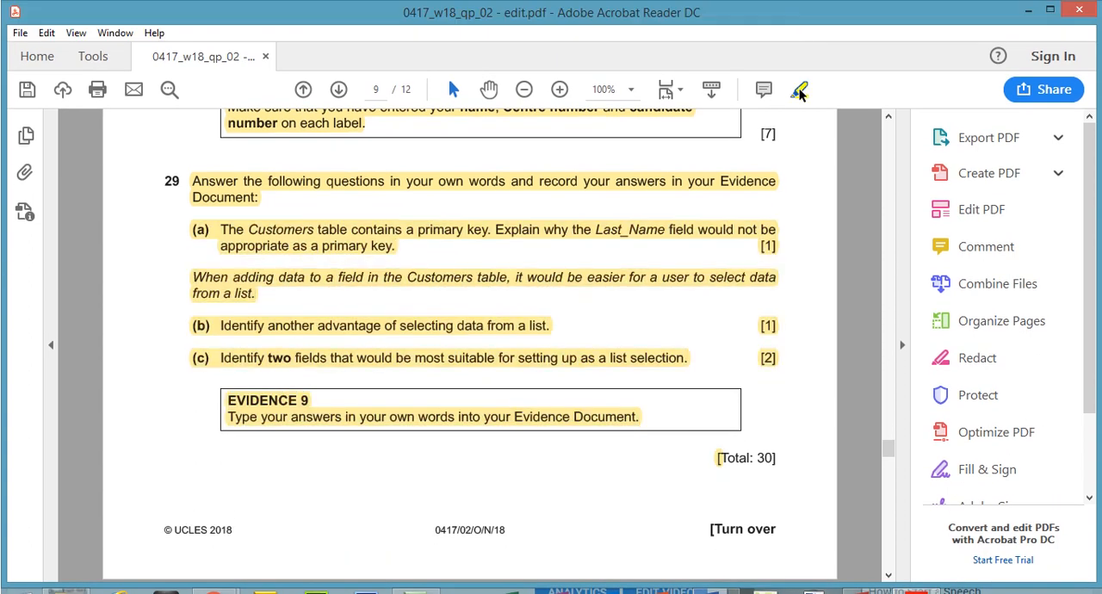
# Step: Highlight the [Total: 30] mark below the EVIDENCE 9 box in the exam paper
pyautogui.moveTo(772, 433); pyautogui.dragTo(777, 433)
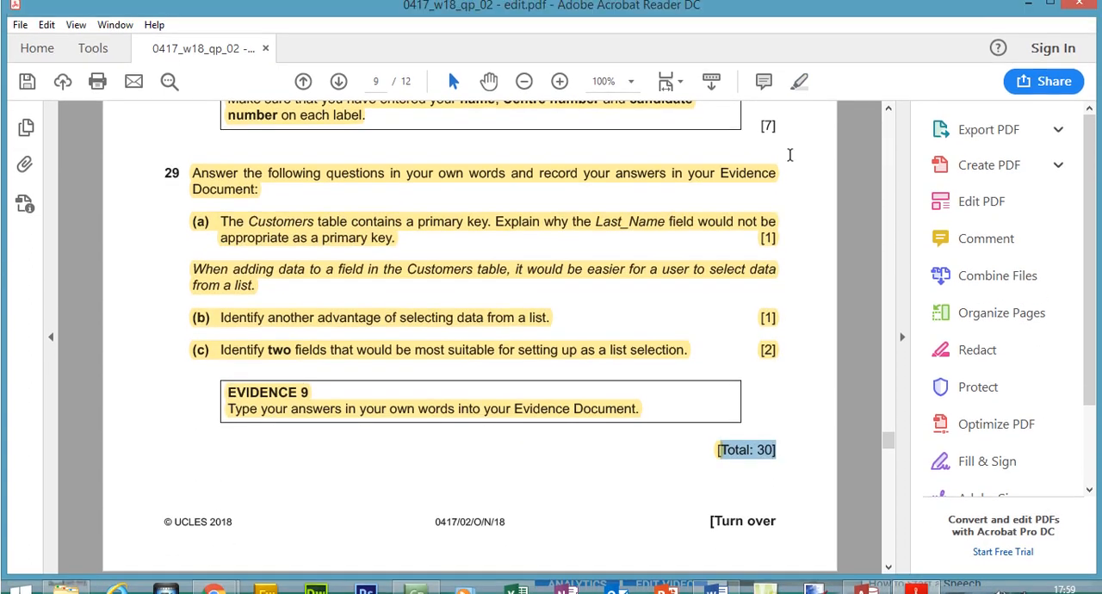
pyautogui.click(799, 63)
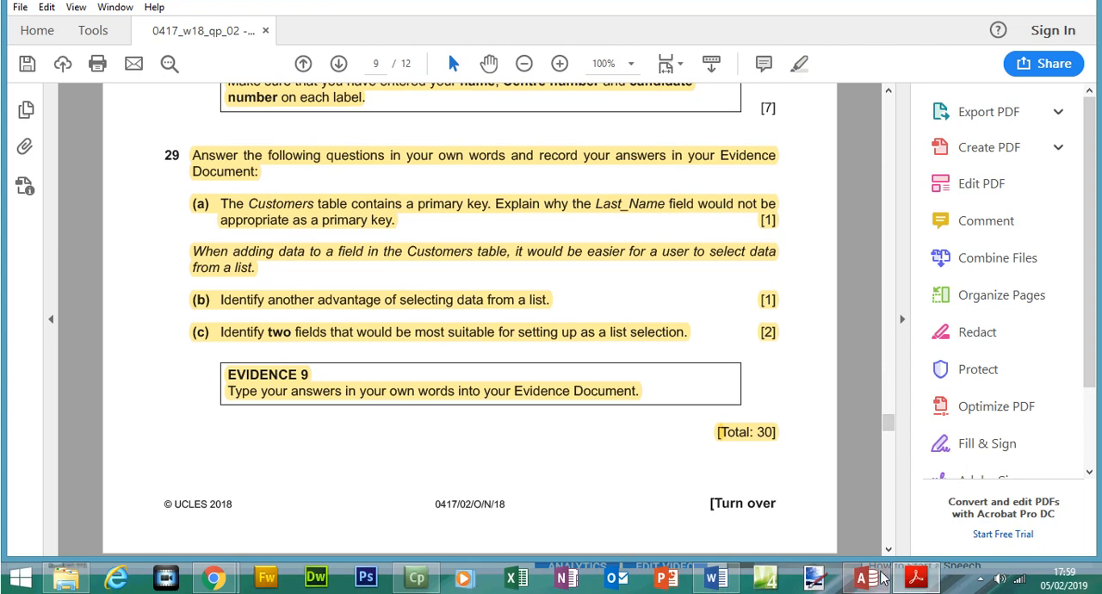
# Step: Switch to the Evidence Document in Word and review the screenshots from EVIDENCE 4 to the order form under EVIDENCE 6
pyautogui.click(719, 578)
pyautogui.moveTo(1095, 426); pyautogui.dragTo(1093, 285)
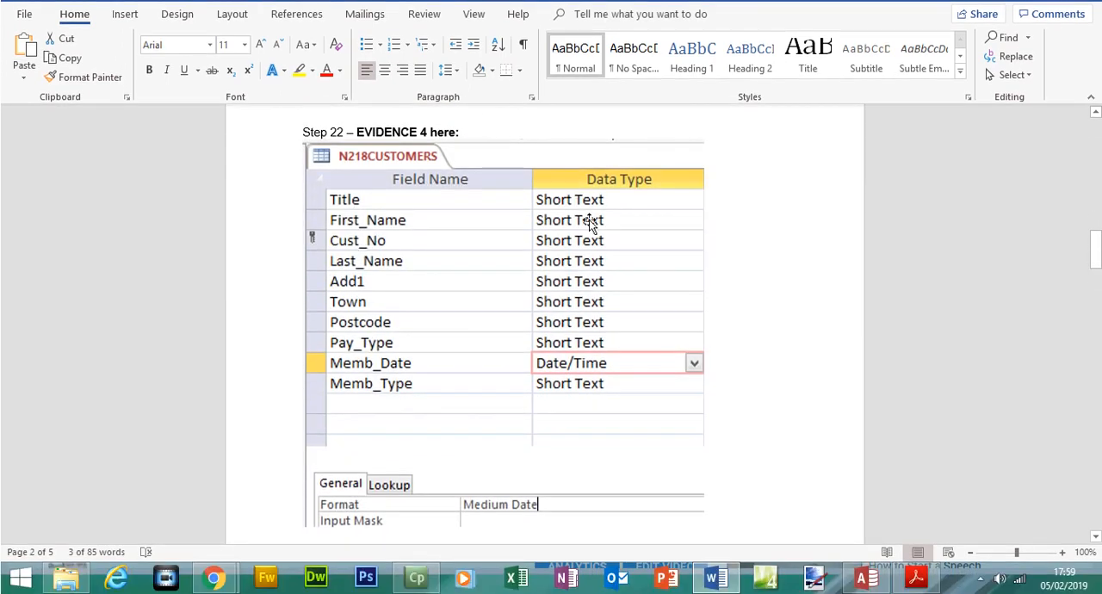
pyautogui.moveTo(1095, 261); pyautogui.dragTo(1094, 312)
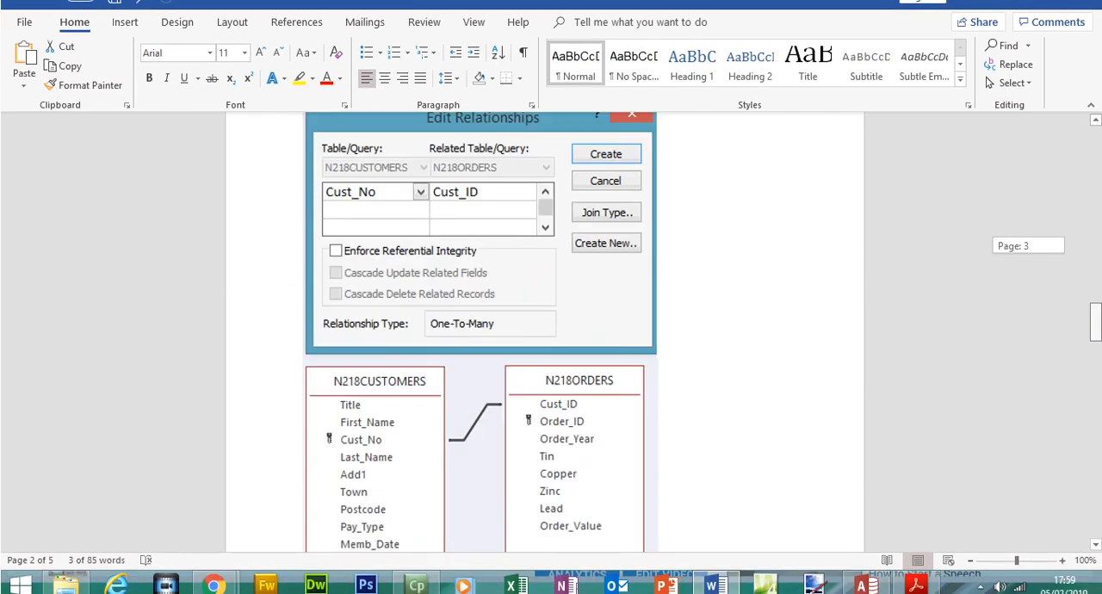
pyautogui.click(552, 278)
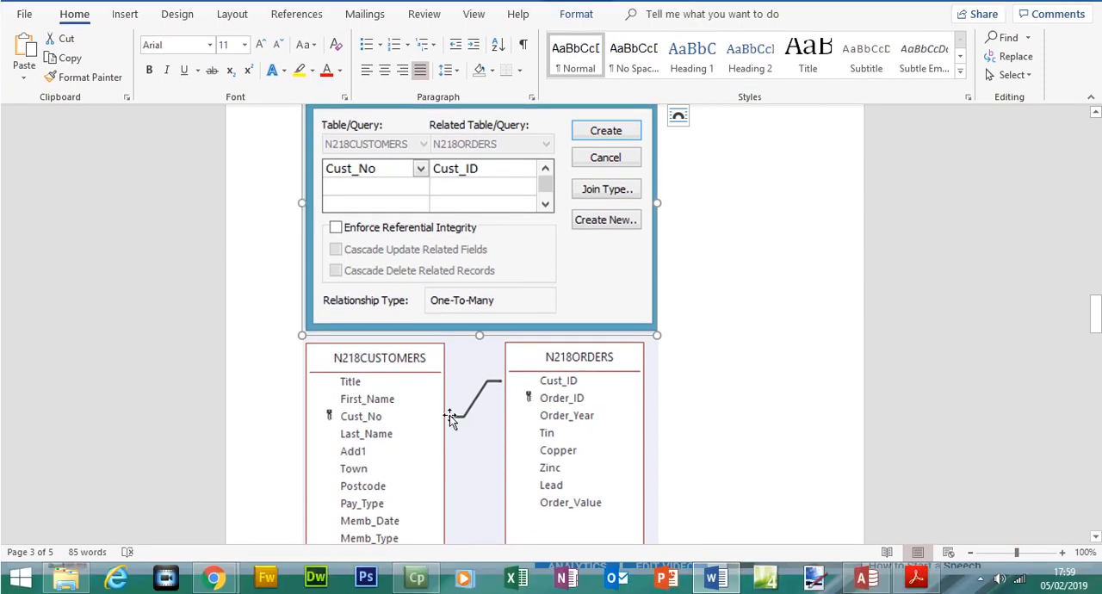
pyautogui.moveTo(1095, 322); pyautogui.dragTo(1095, 392)
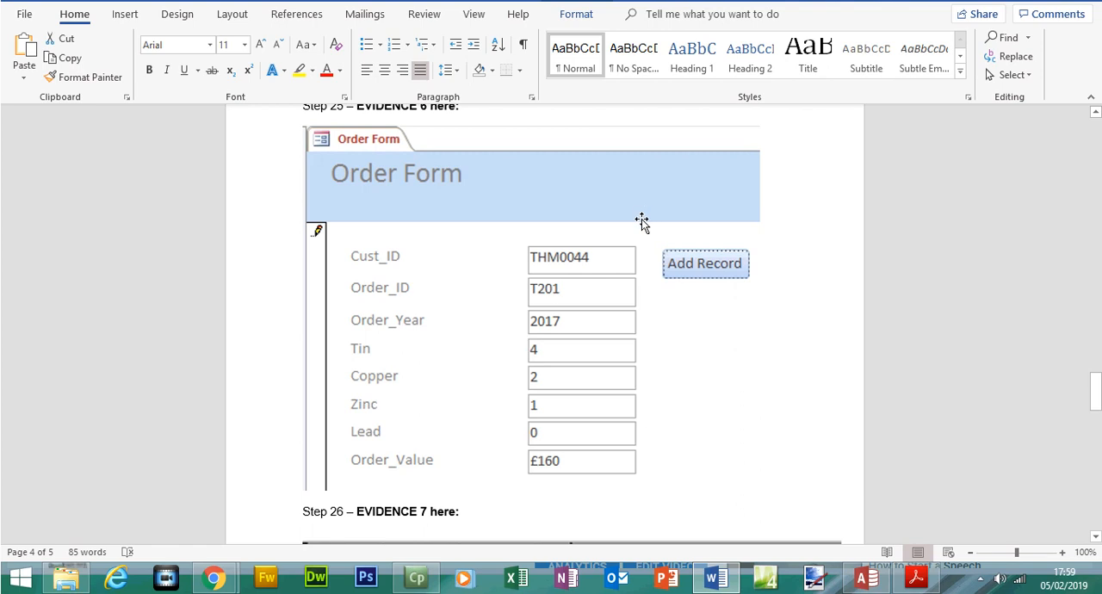
# Step: Switch to Access, look through the N218CUSTOMERS records to the last one, and return to the exam paper
pyautogui.click(866, 577)
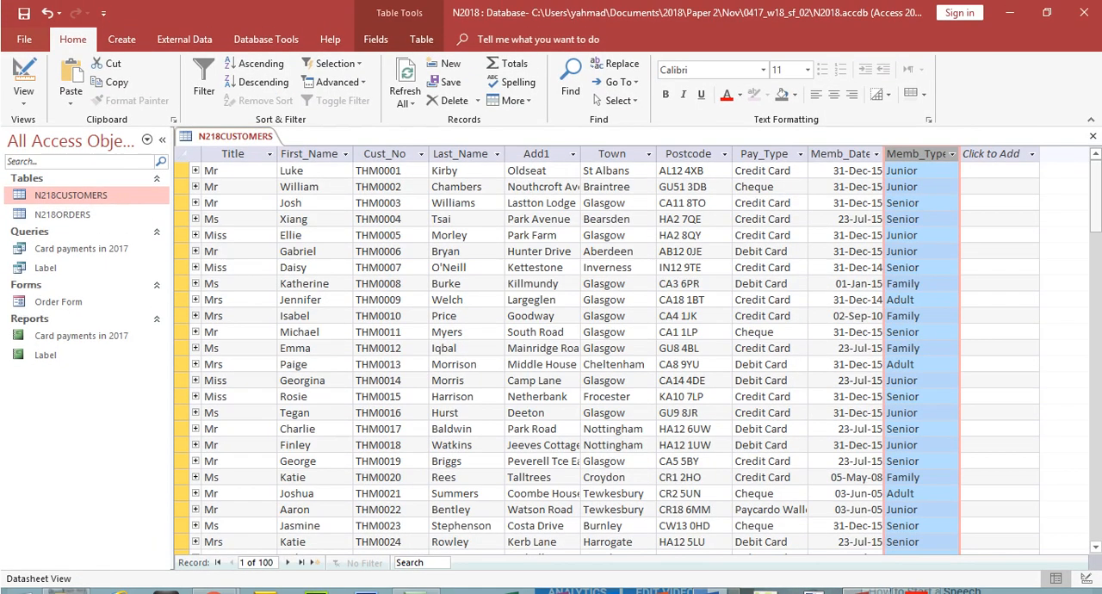
pyautogui.moveTo(1096, 198); pyautogui.dragTo(1095, 469)
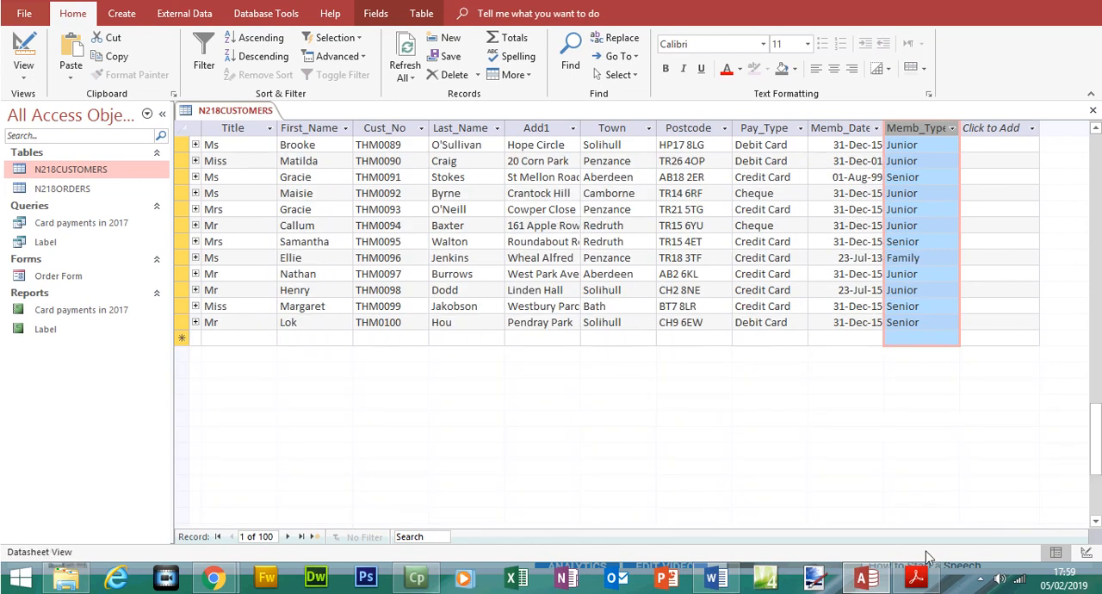
pyautogui.click(915, 577)
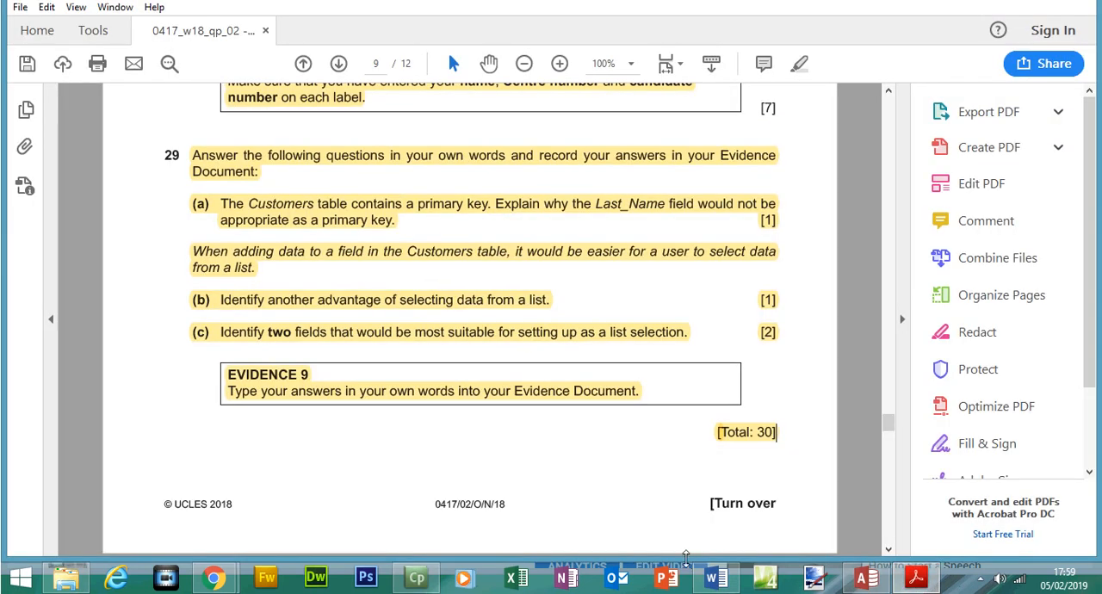
# Step: Switch back to the Evidence Document in Word and review EVIDENCE 7, EVIDENCE 8 and the three answers under EVIDENCE 9
pyautogui.click(714, 576)
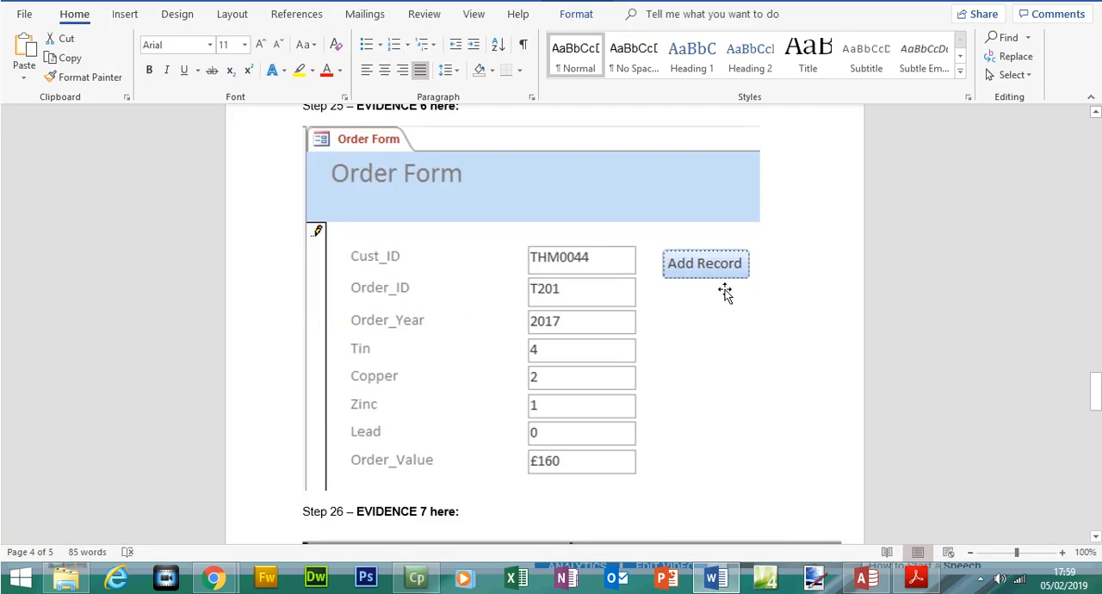
pyautogui.moveTo(1099, 393); pyautogui.dragTo(1099, 422)
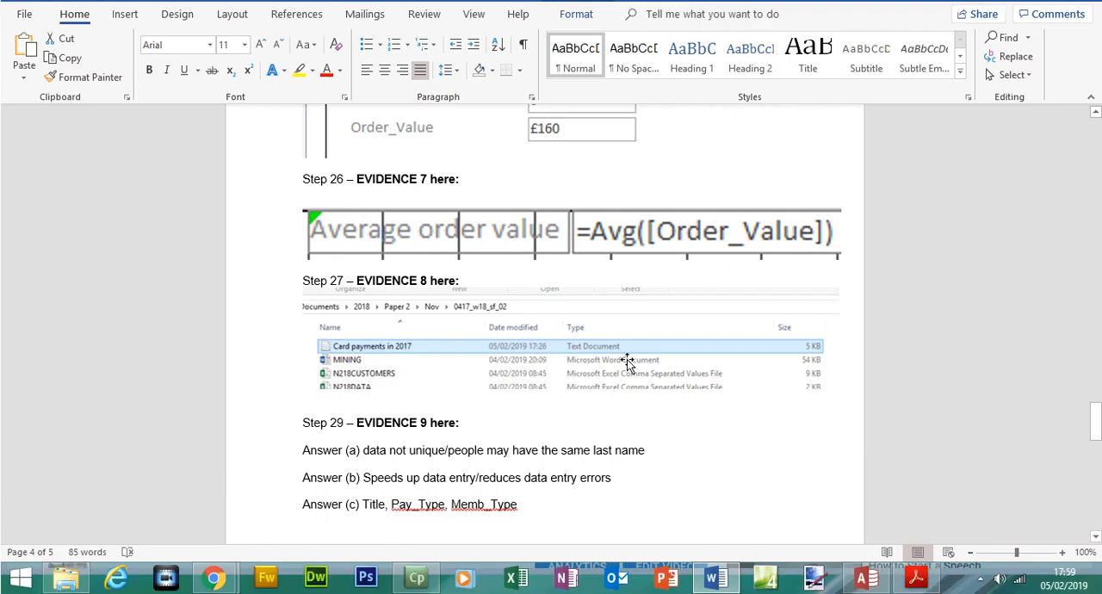
pyautogui.click(594, 401)
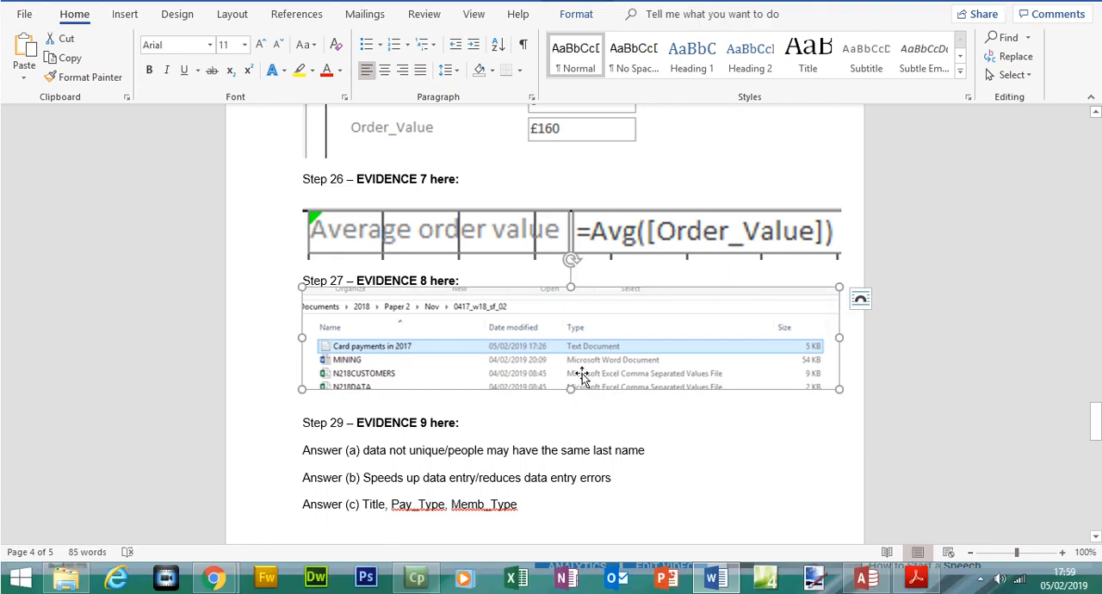
pyautogui.moveTo(301, 449); pyautogui.dragTo(522, 515)
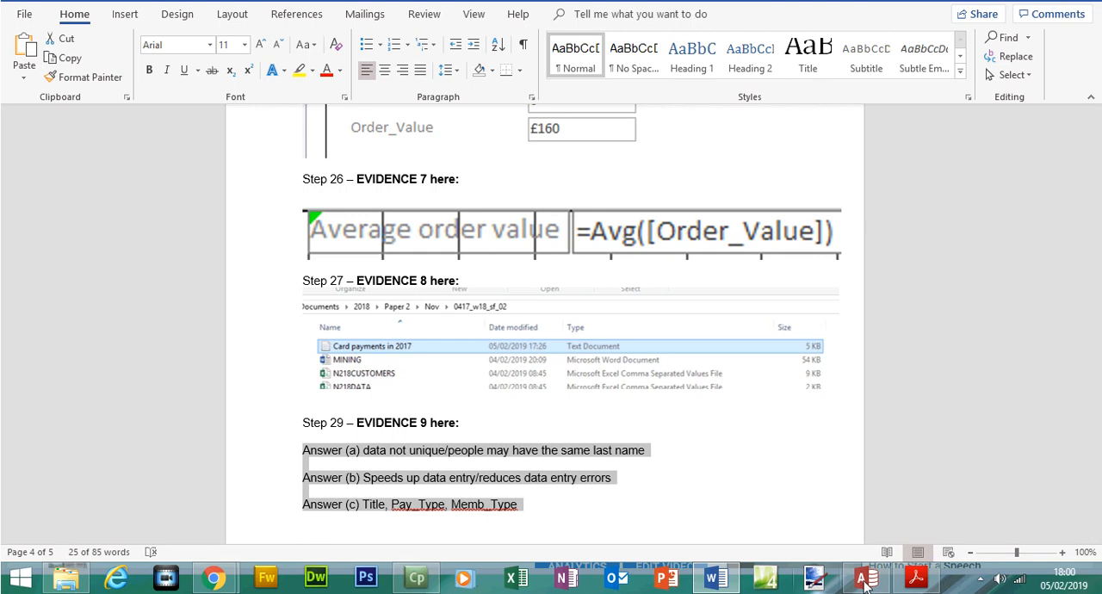
# Step: Return to the exam paper in Acrobat Reader and go back to its cover page
pyautogui.click(916, 579)
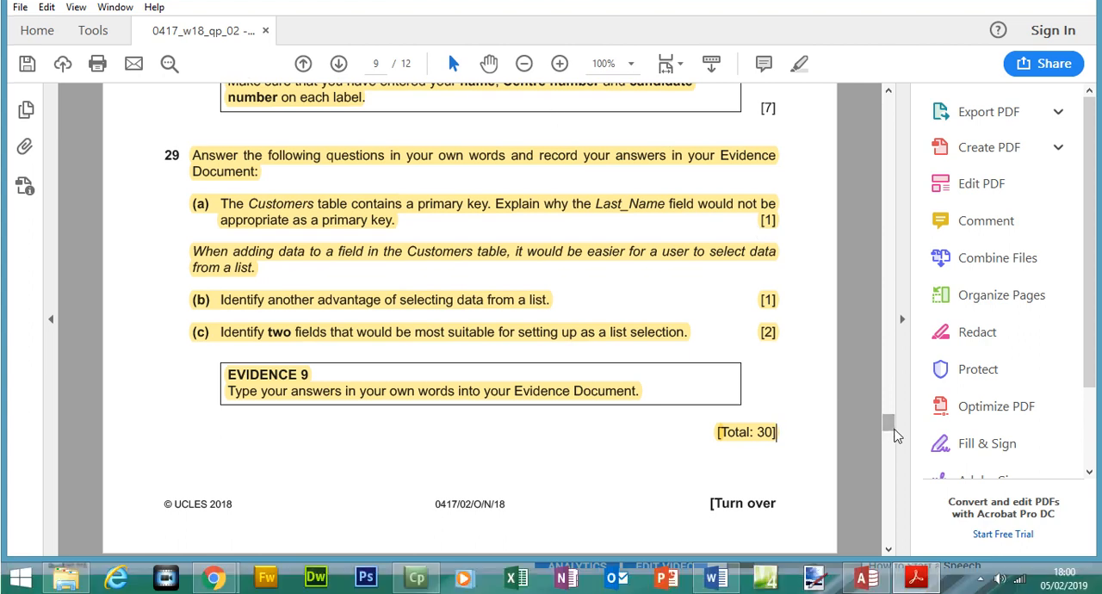
pyautogui.moveTo(889, 448); pyautogui.dragTo(887, 123)
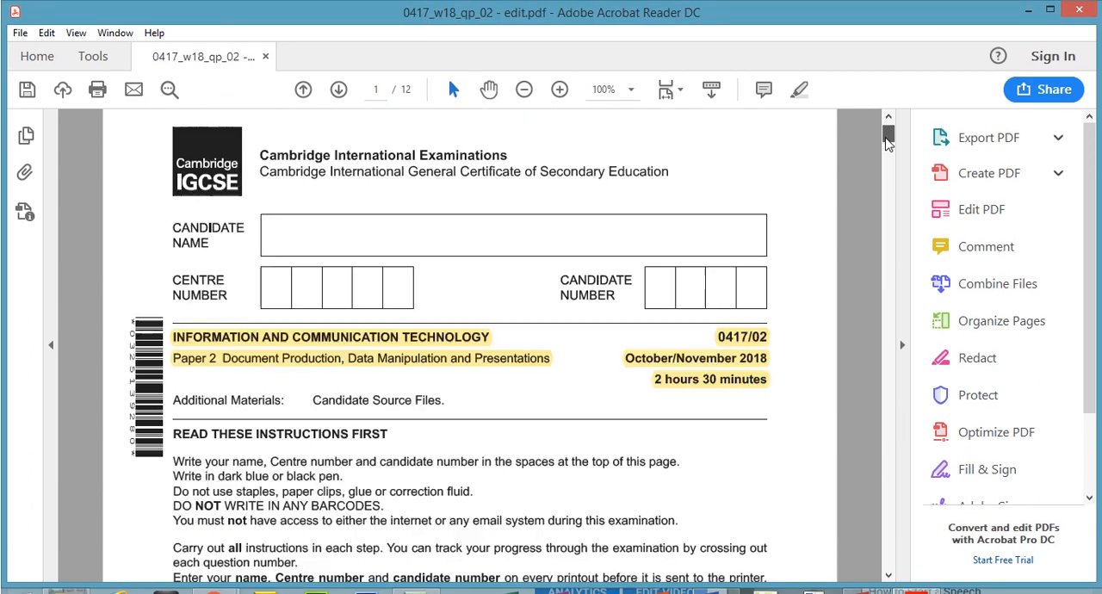